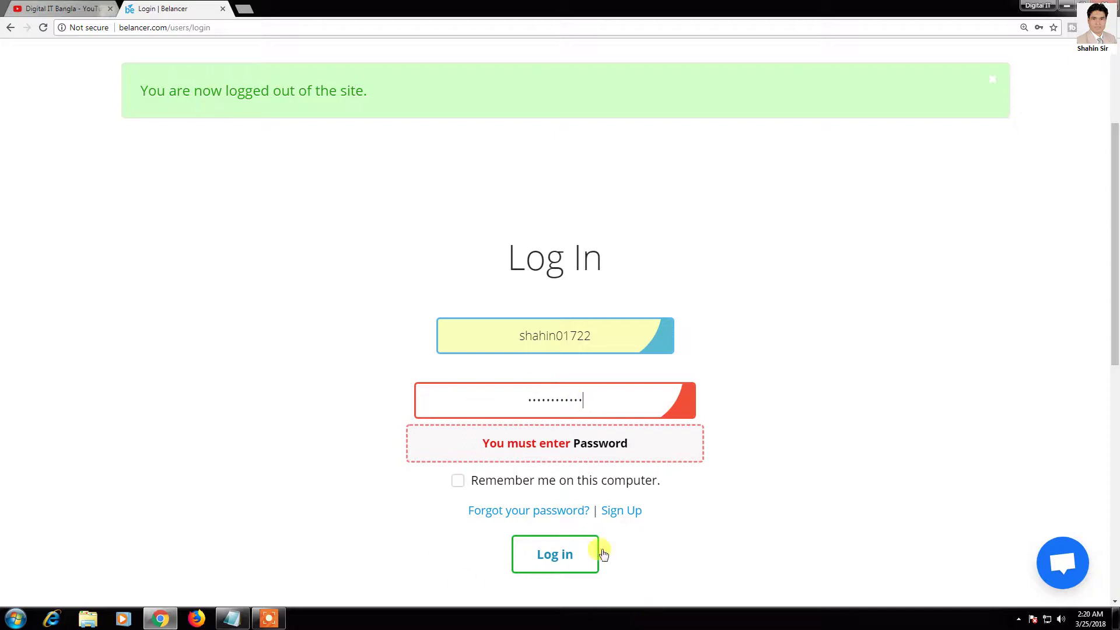
Step: Log in to Belancer with the account's username and password
left_click(556, 553)
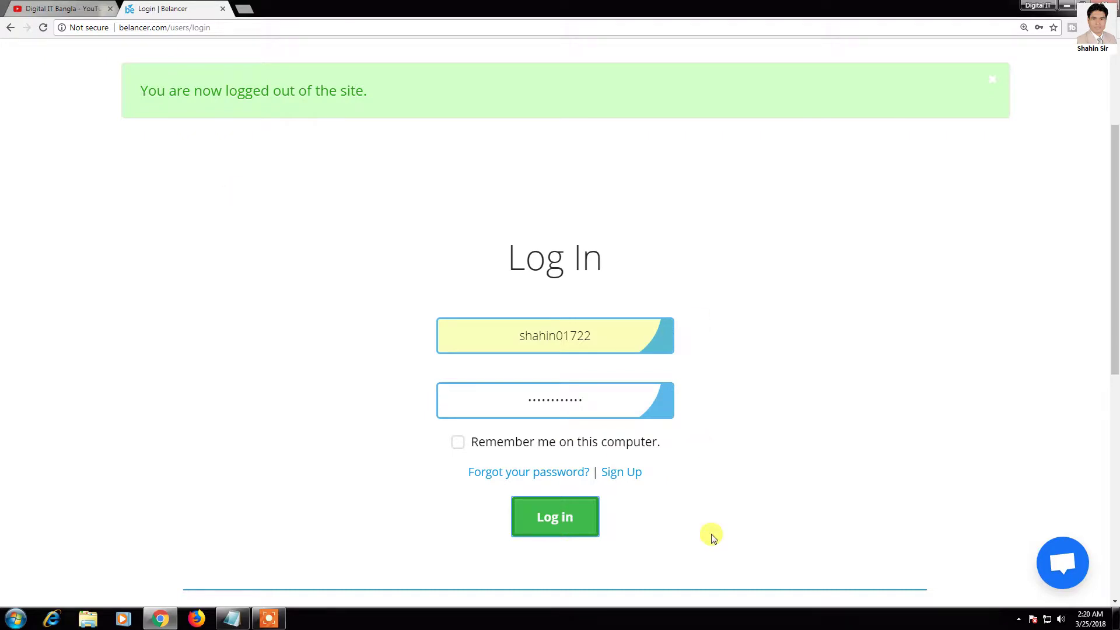
scroll(617, 442, "down", 3)
left_click(554, 346)
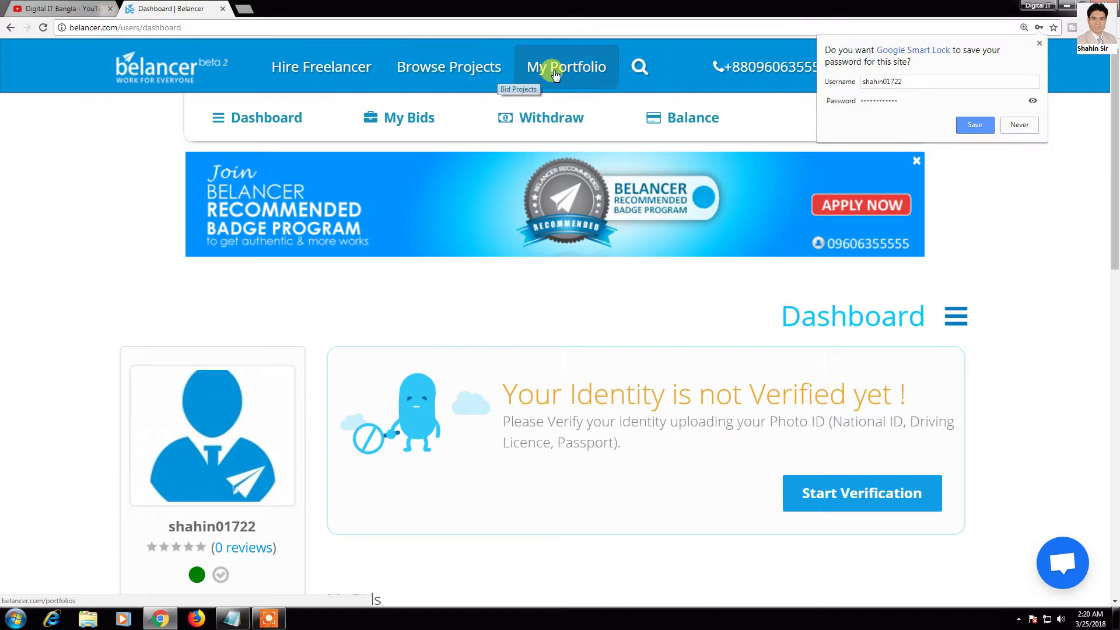
Step: Decline Chrome's offer to save the password and open the avatar's account menu
left_click(1020, 125)
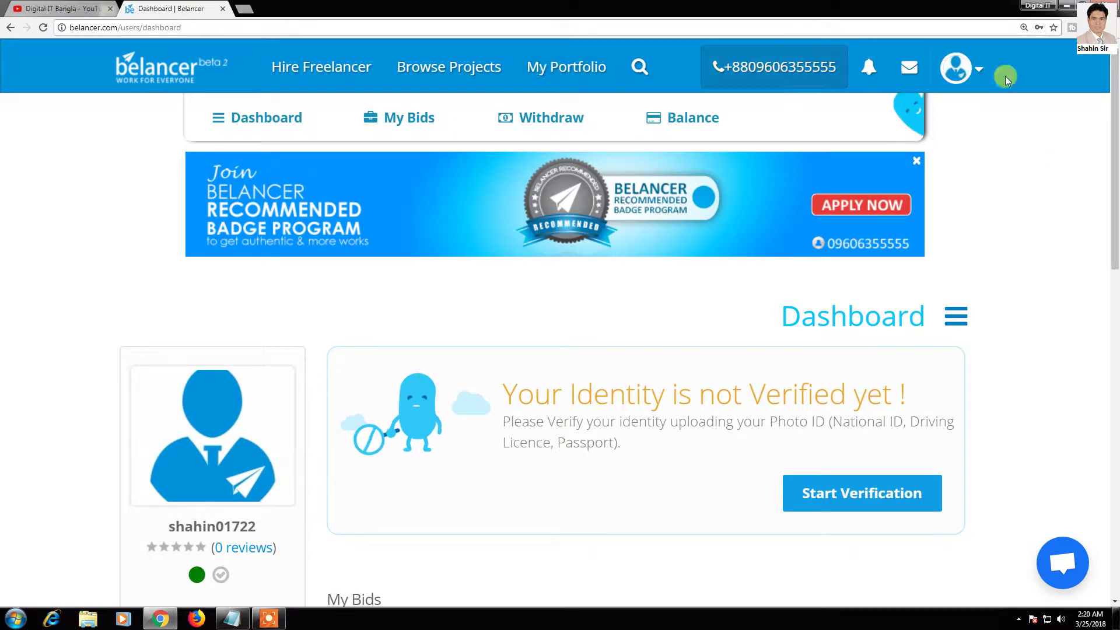
left_click(982, 69)
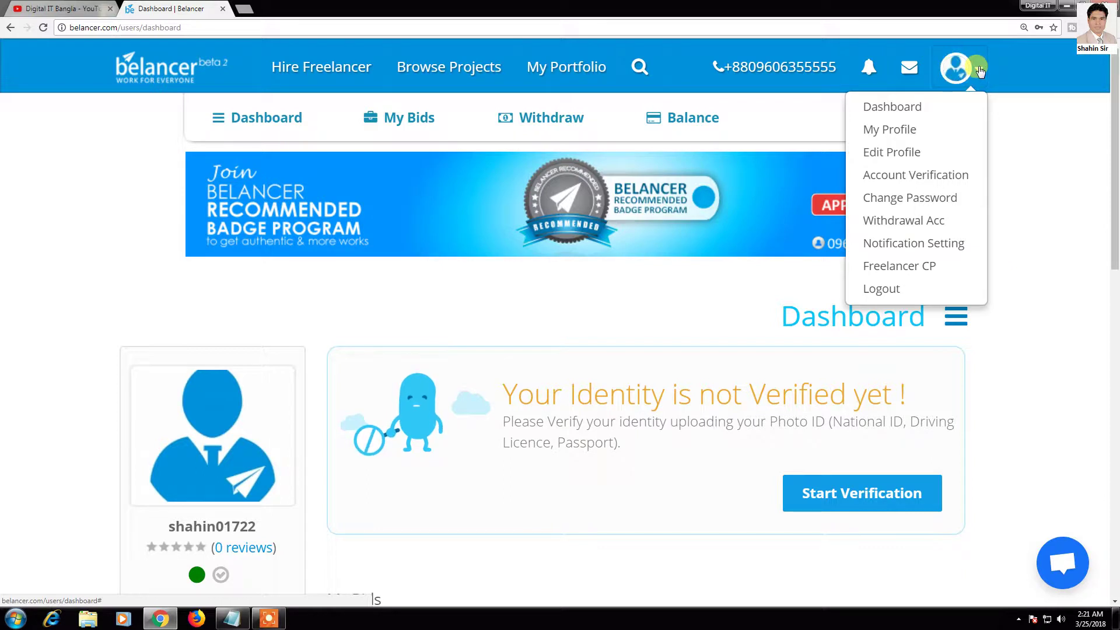
Step: Open the Edit Profile page and look over its sections
left_click(897, 153)
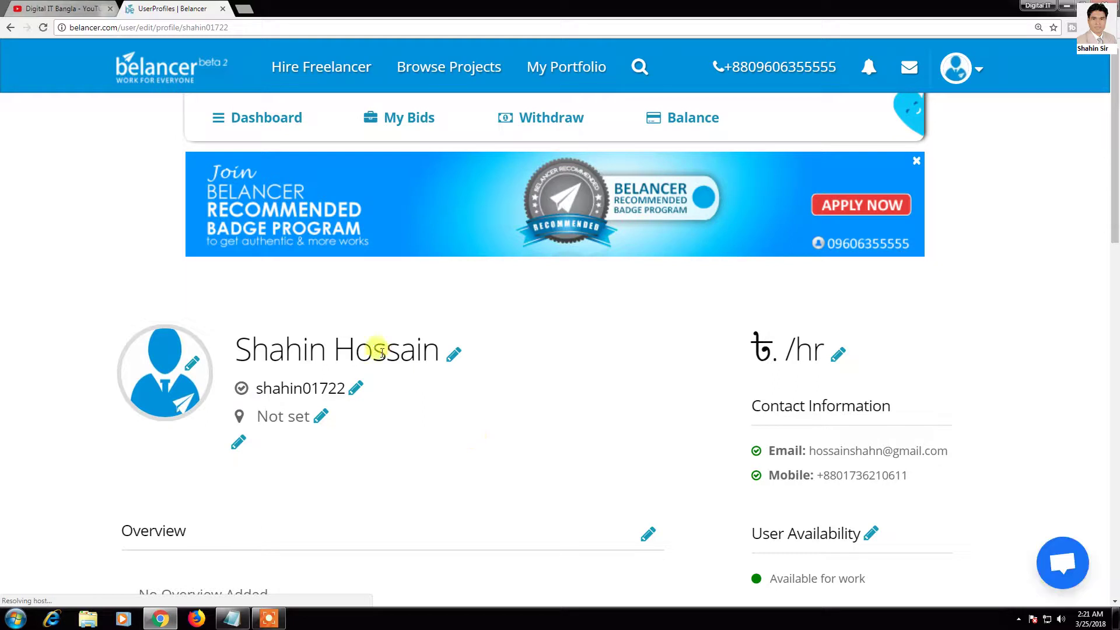
scroll(280, 345, "down", 2)
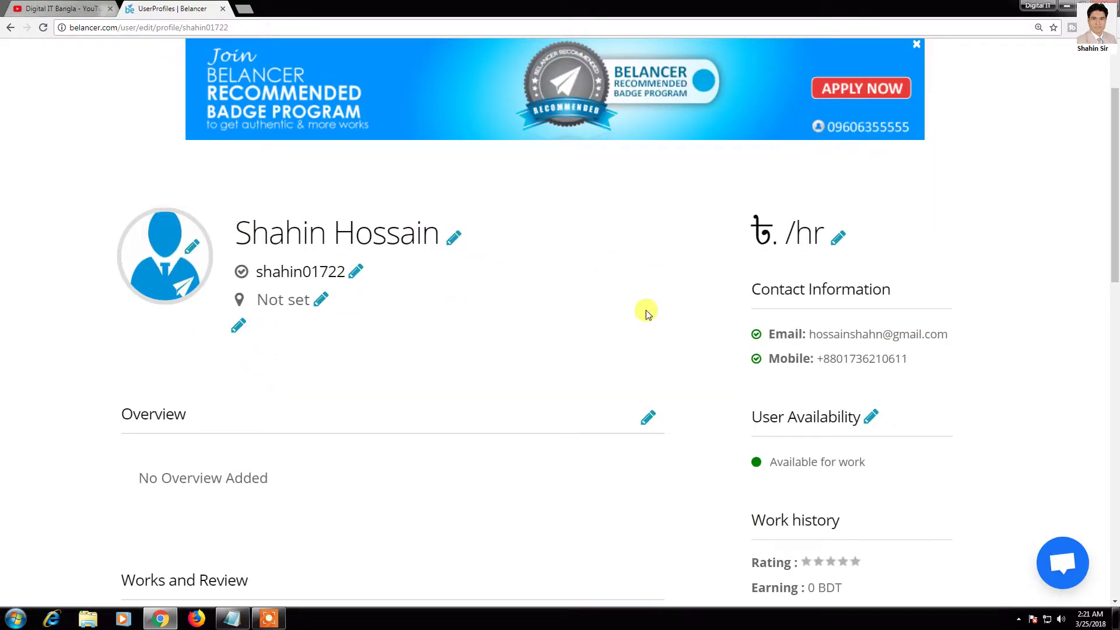
scroll(677, 502, "down", 4)
scroll(415, 321, "up", 4)
Step: Upload ggg.jpg from the Desktop's pic folder as the new profile picture
mouse_move(197, 248)
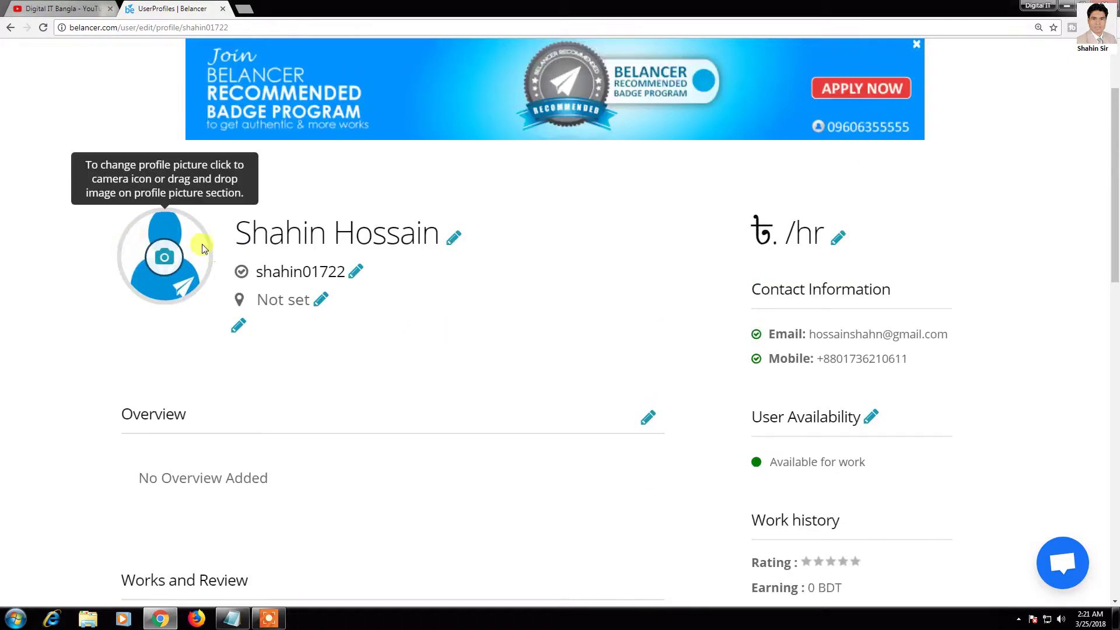
left_click(163, 259)
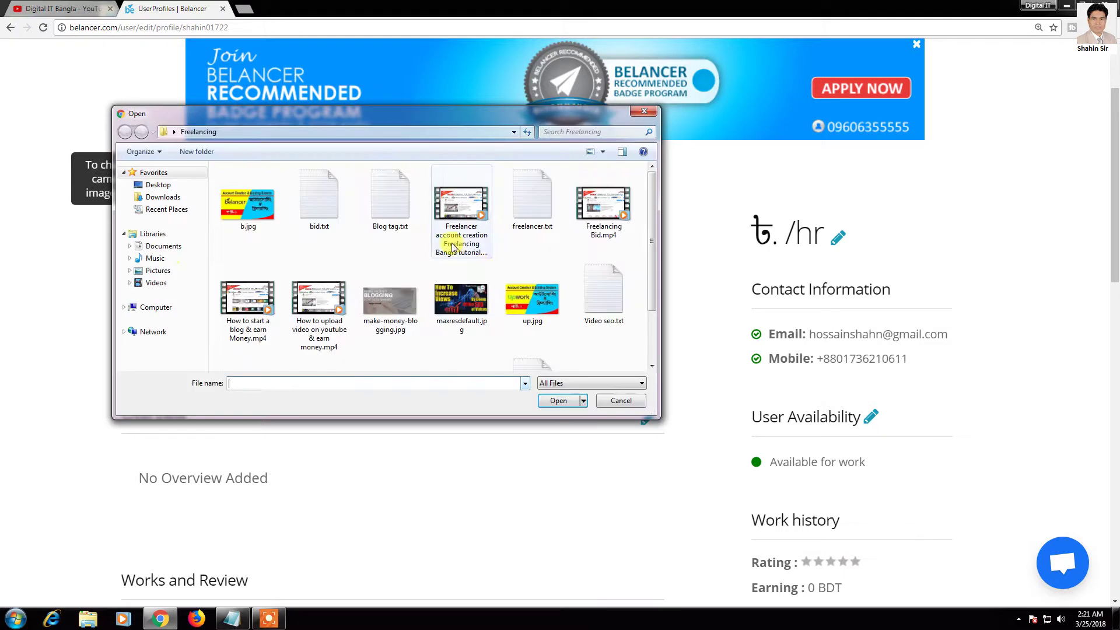
left_click(165, 190)
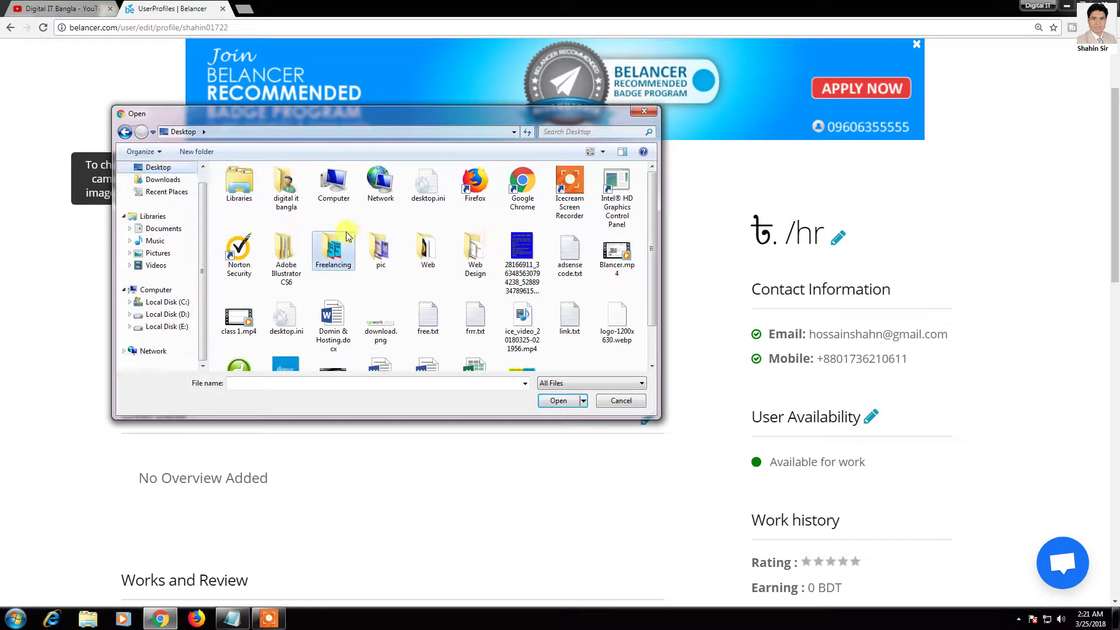
left_click(523, 257)
scroll(522, 327, "down", 1)
scroll(521, 344, "up", 1)
scroll(461, 283, "down", 1)
scroll(454, 274, "up", 1)
double_click(380, 250)
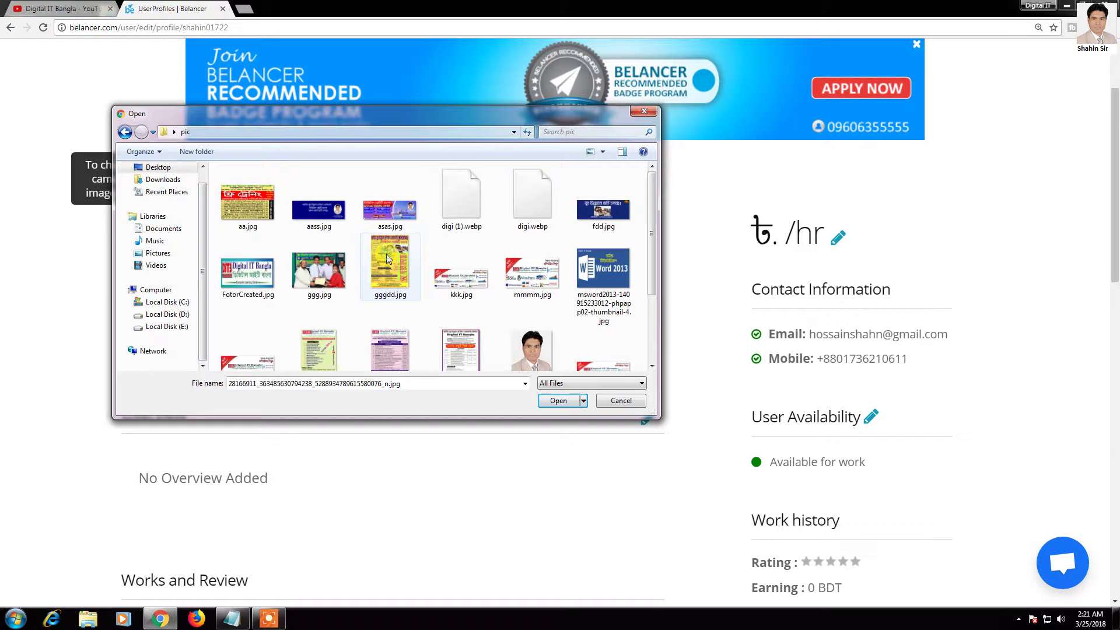
scroll(455, 274, "down", 1)
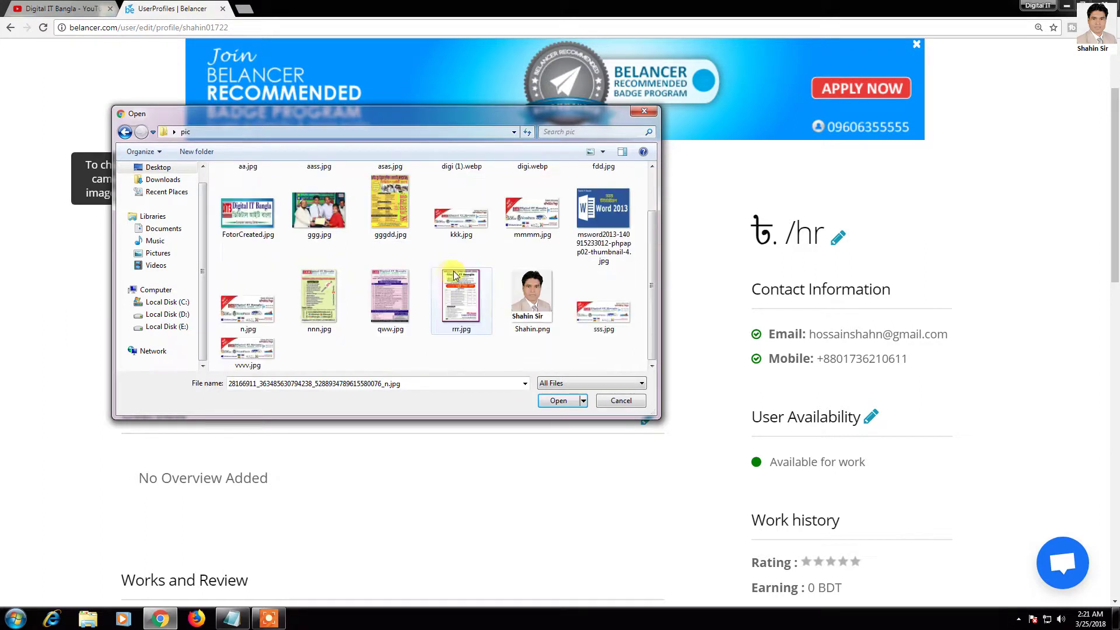
left_click(331, 219)
left_click(559, 401)
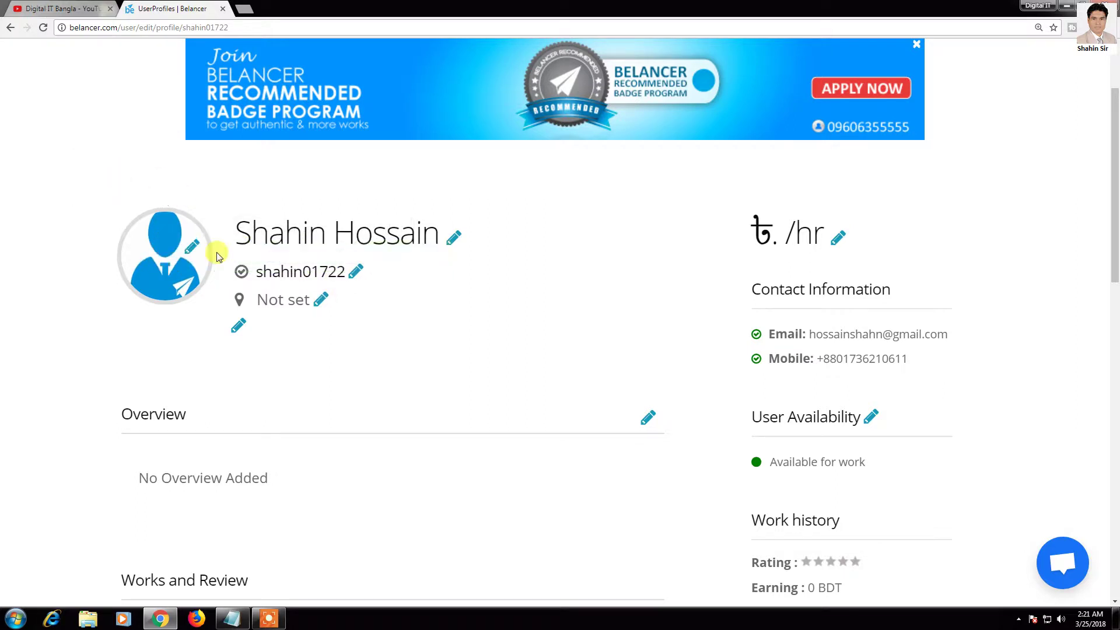
Step: Re-save the profile name unchanged and enter the postal address in the location field
left_click(454, 239)
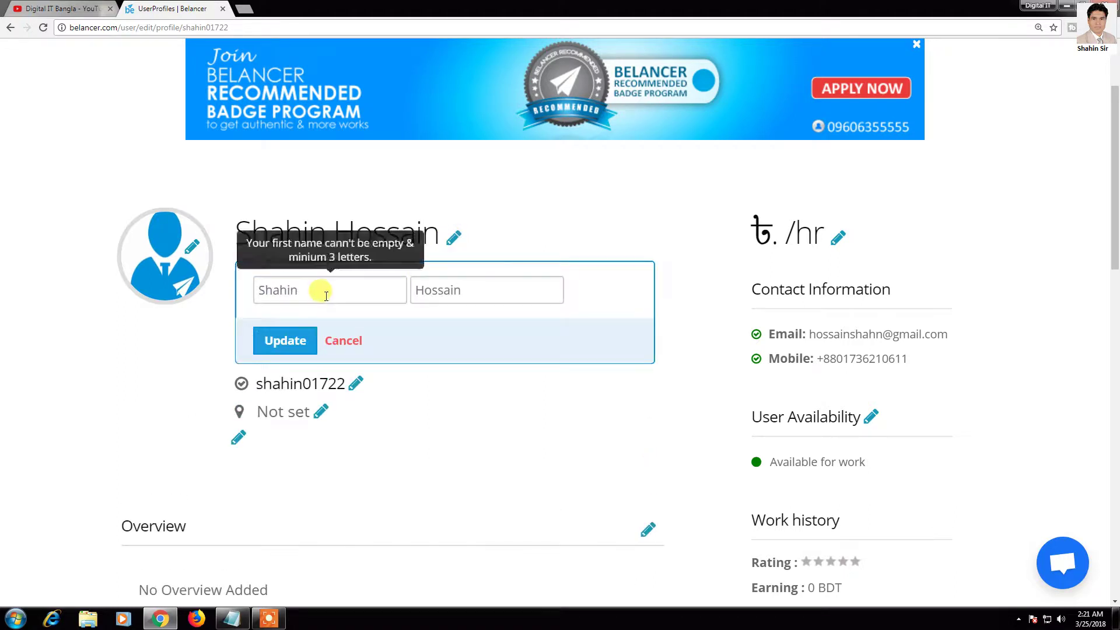
left_click(314, 339)
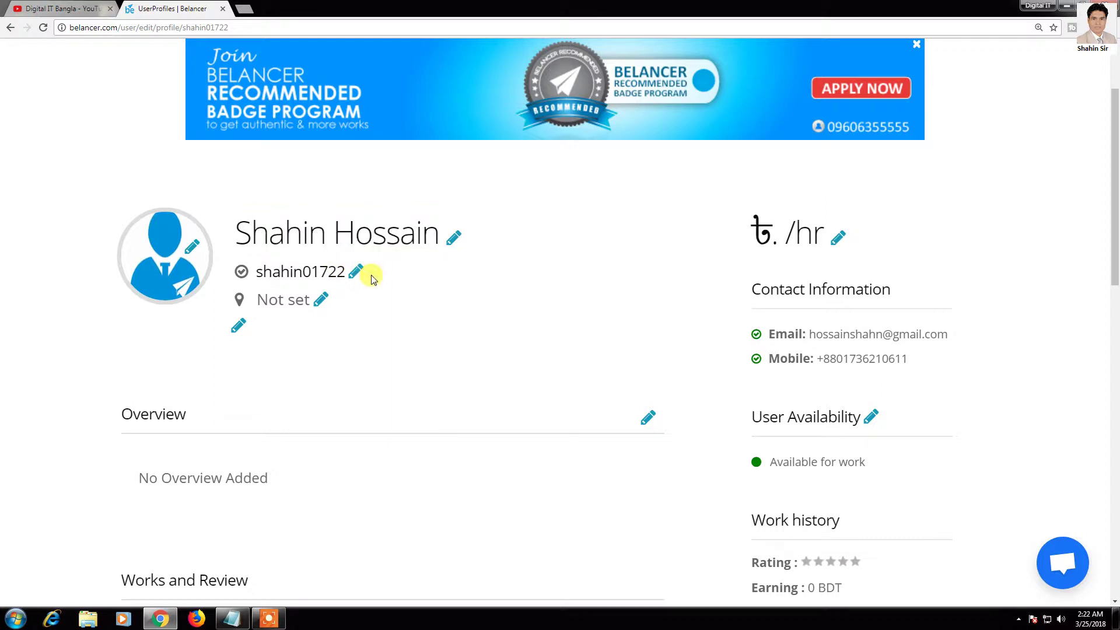
left_click(320, 303)
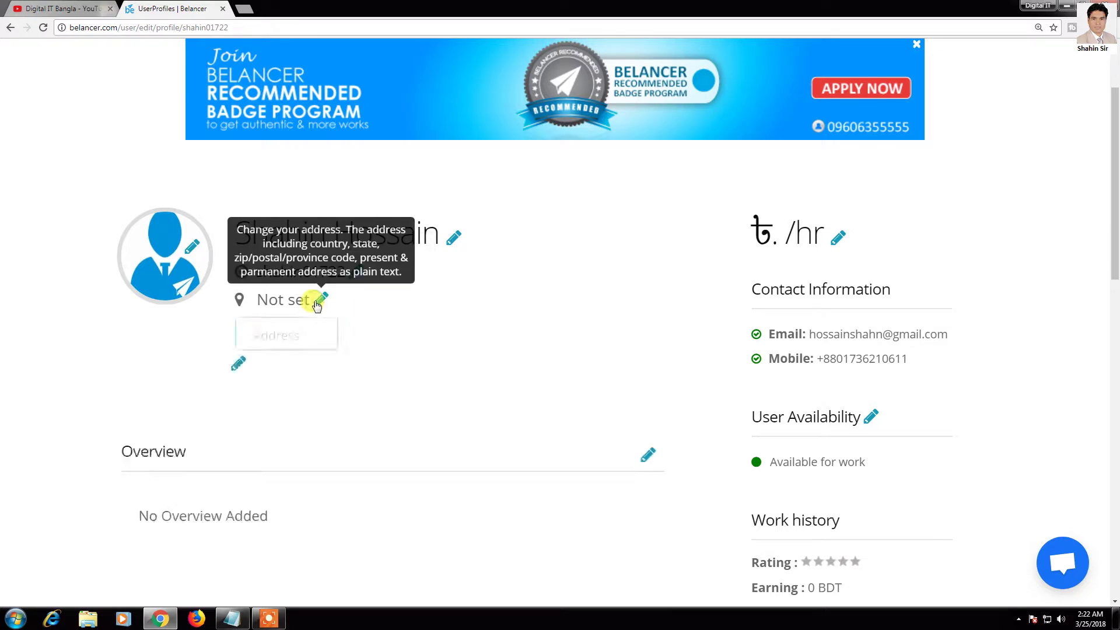
left_click(300, 374)
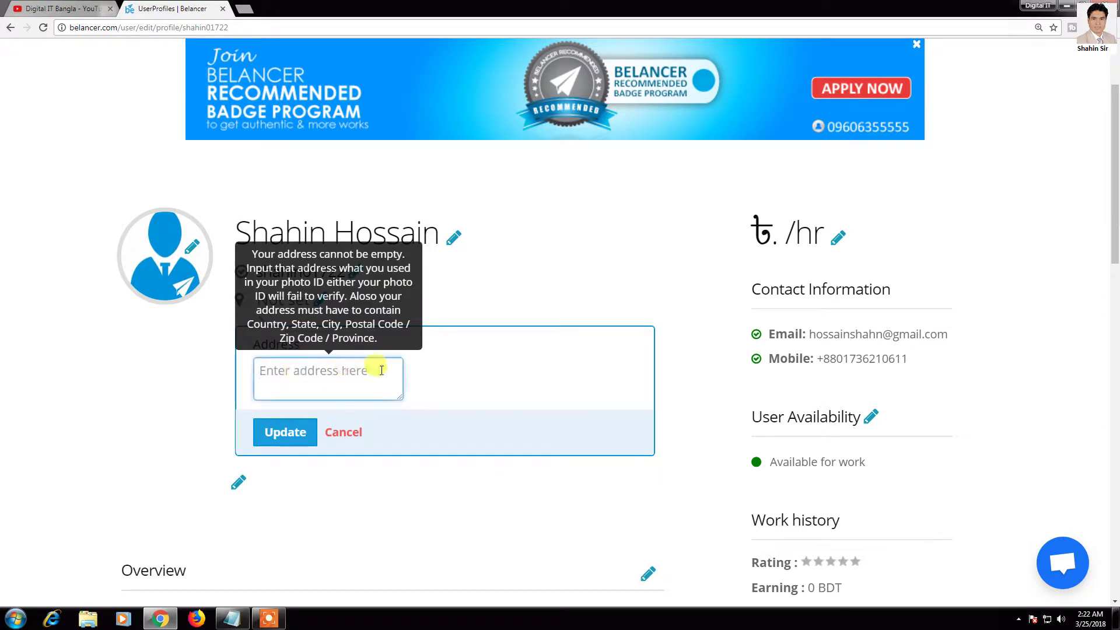
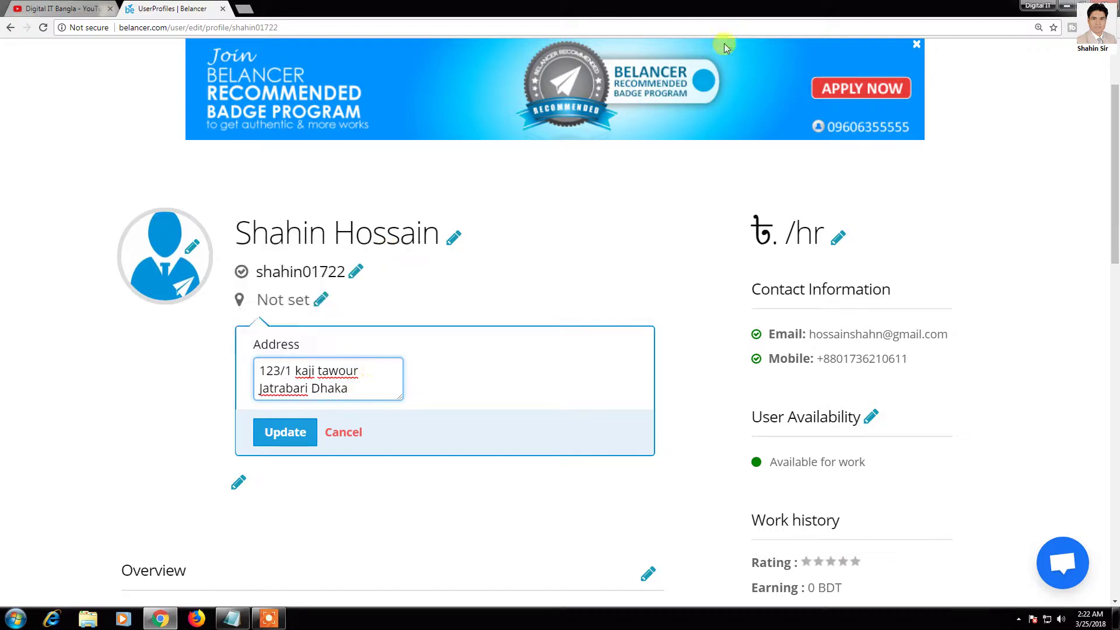
left_click(286, 432)
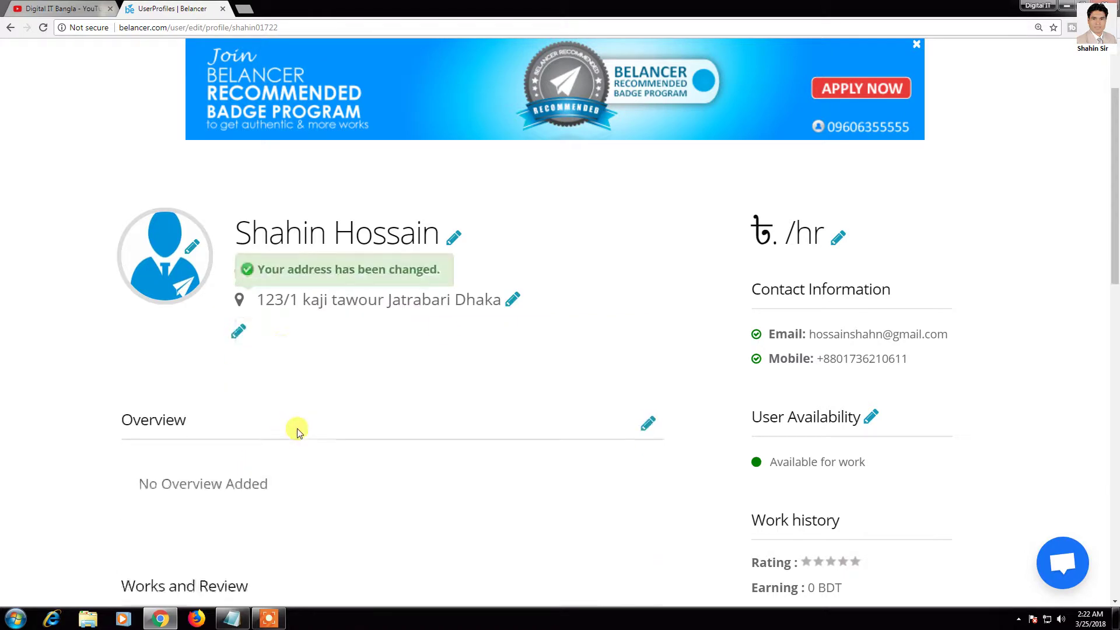
left_click(238, 328)
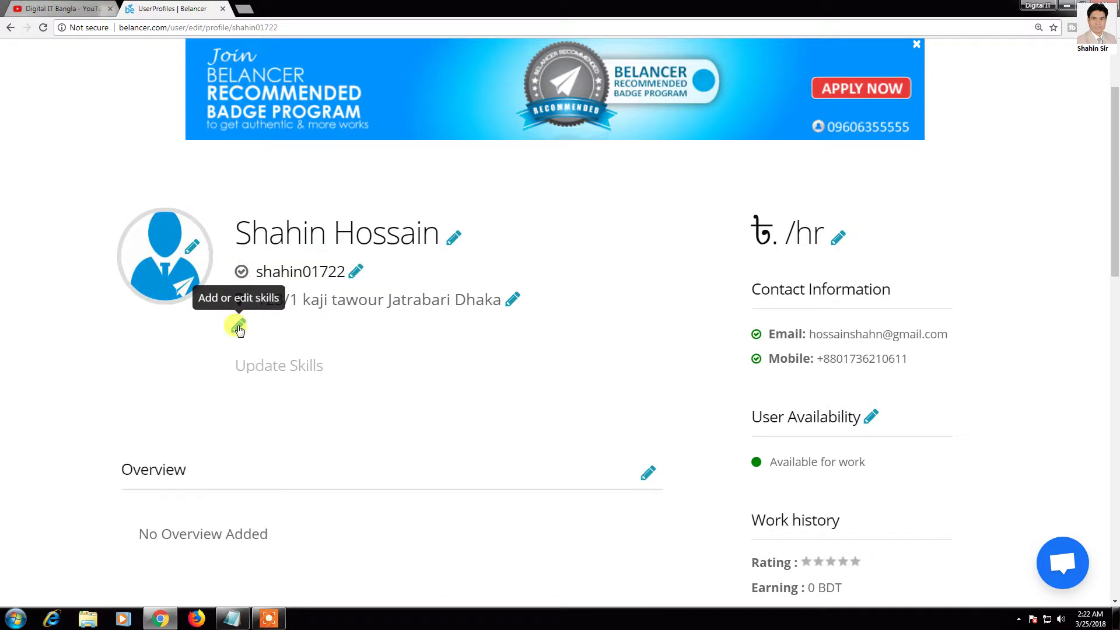
Step: Add HTML as a profile skill from the suggestions
left_click(355, 405)
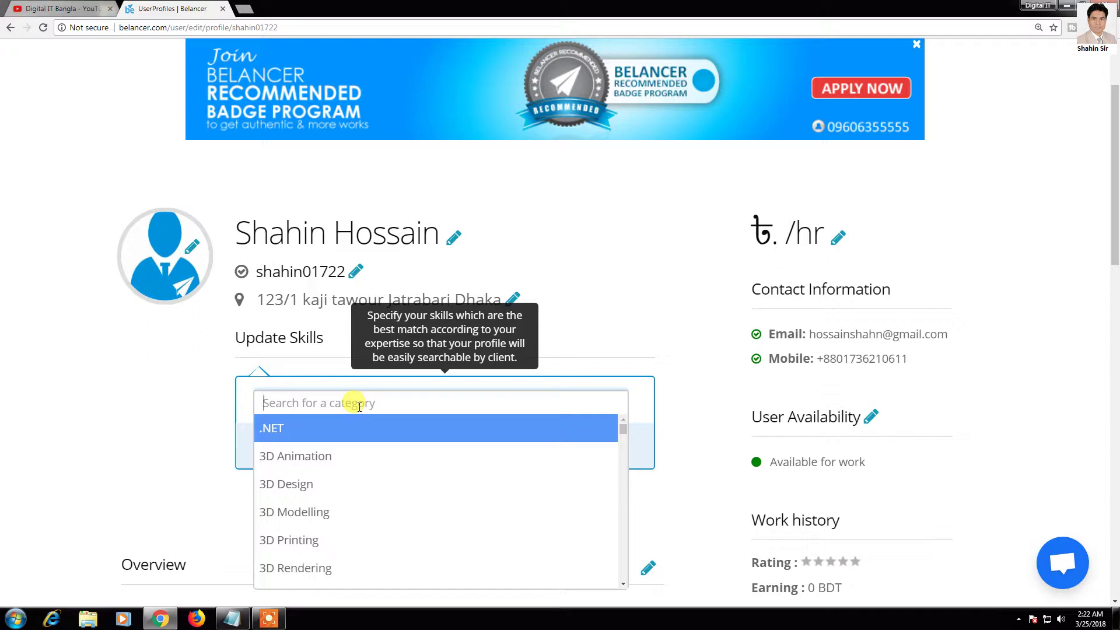
type("G")
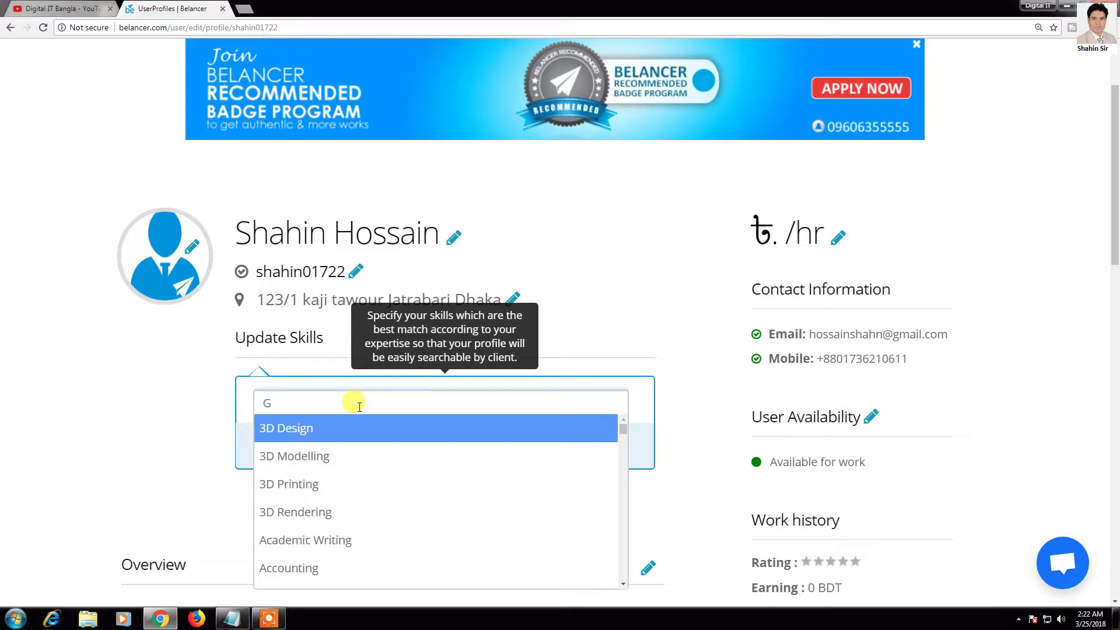
type("ra")
scroll(360, 407, "up", 1)
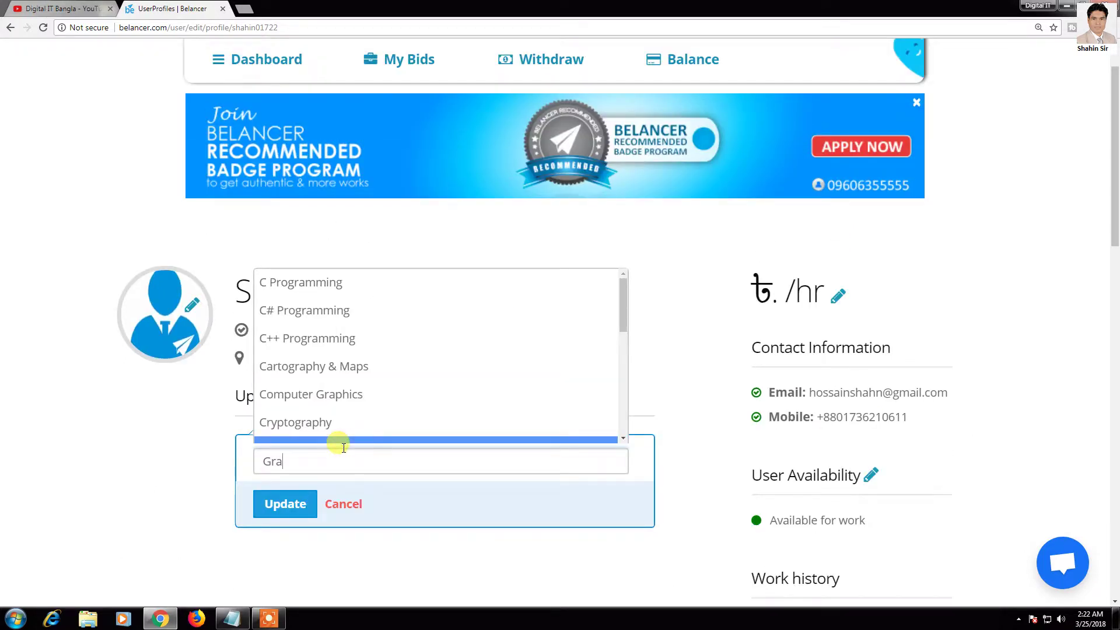
key("BackSpace")
key("BackSpace")
key("BackSpace")
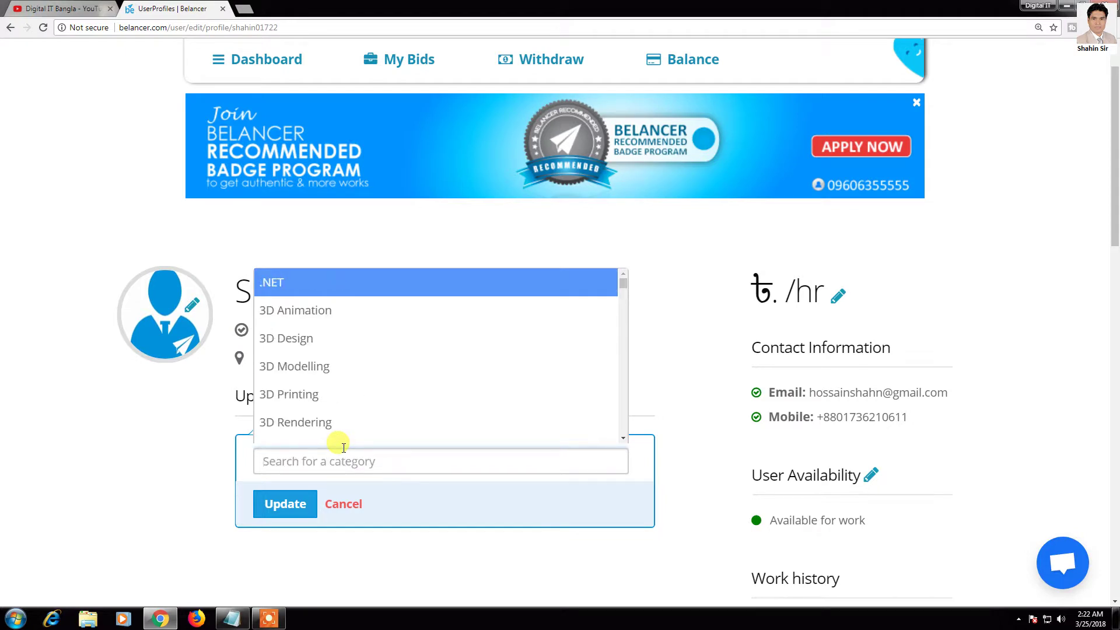
type("Ht")
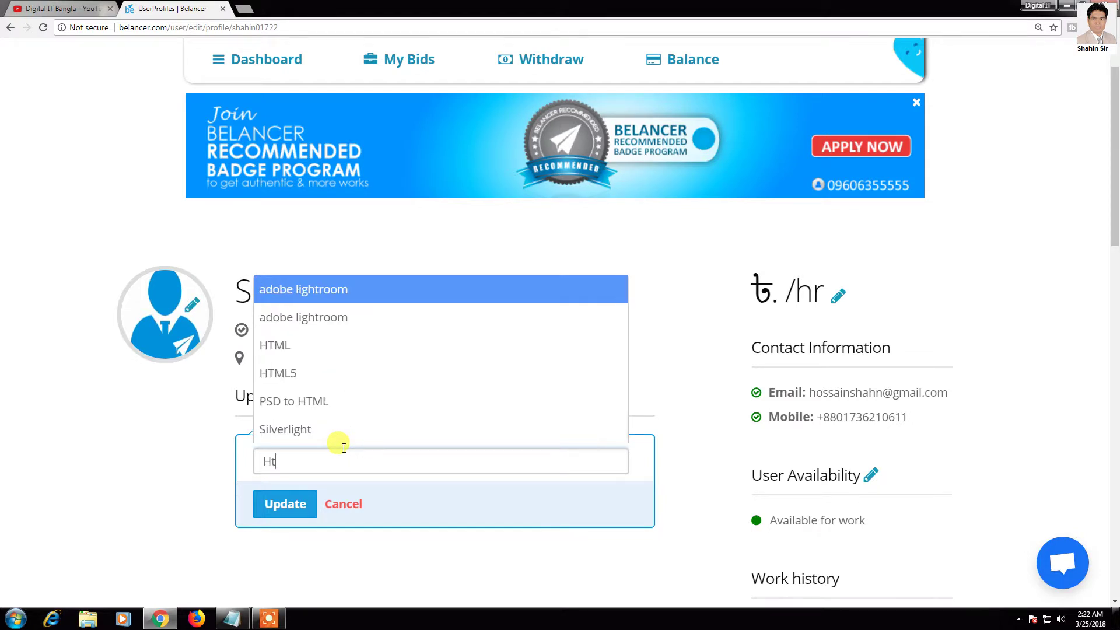
left_click(308, 344)
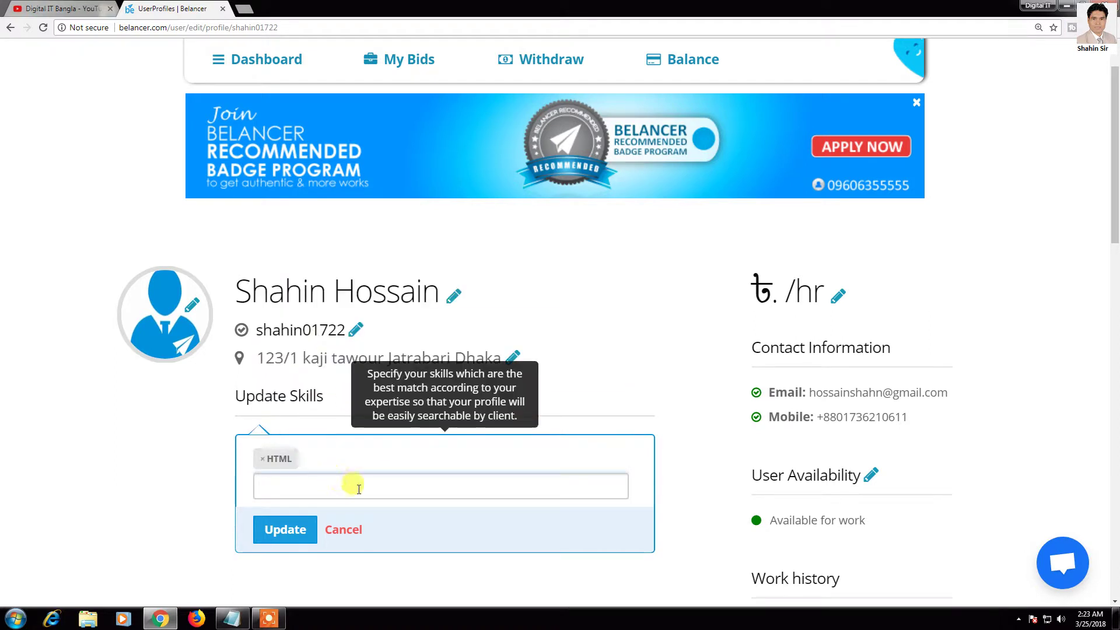
Step: Add Graphic Design and Virtual Assistant skills and save the skill list
type("Gra")
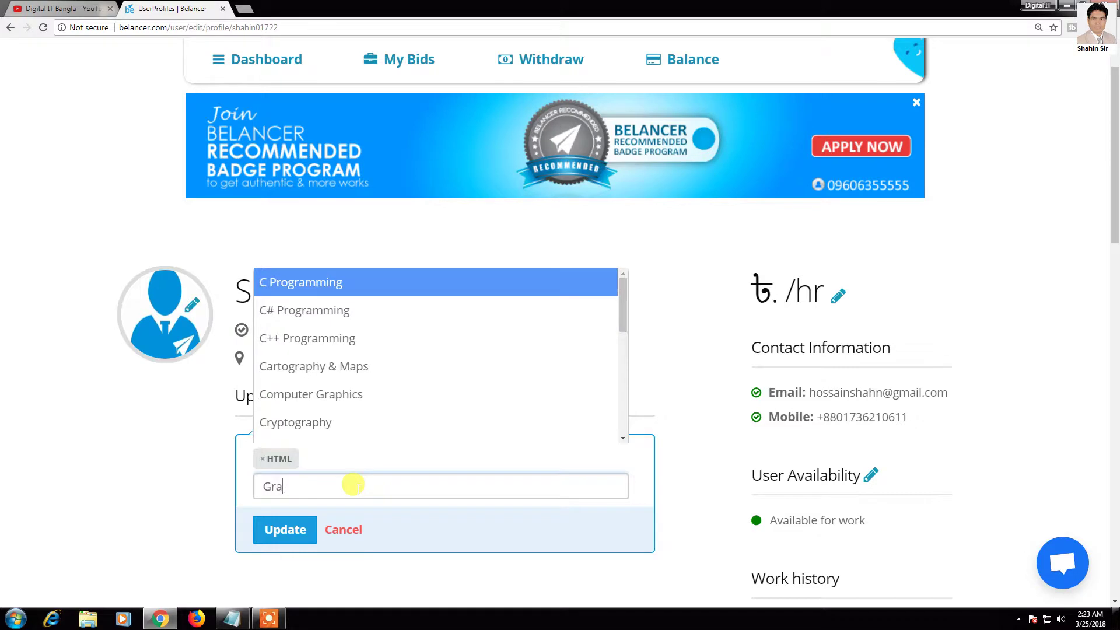
type("p")
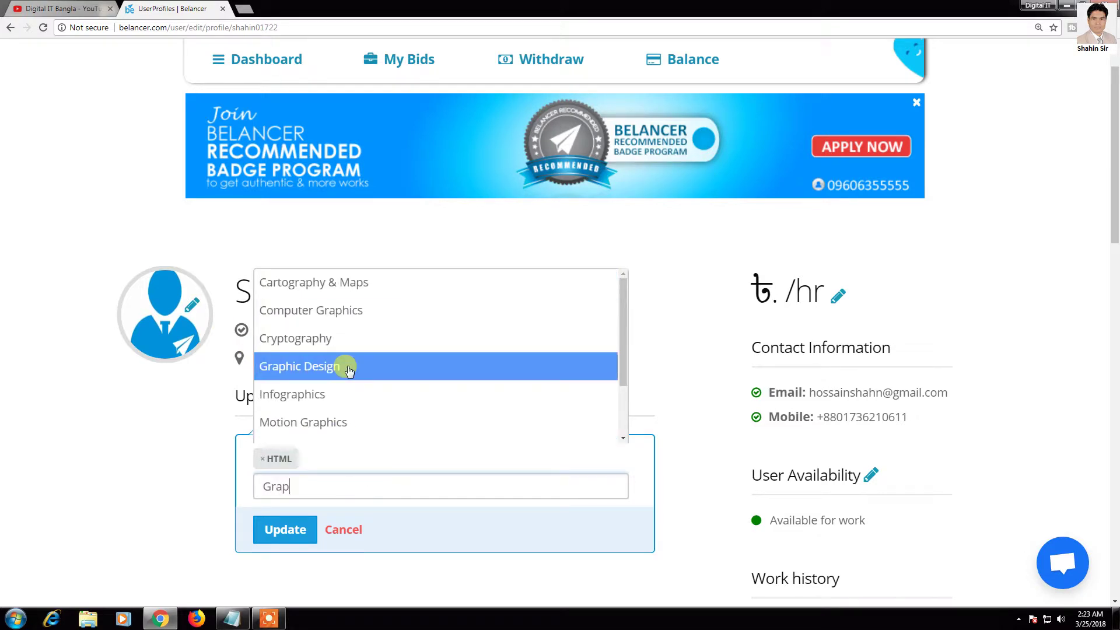
left_click(349, 372)
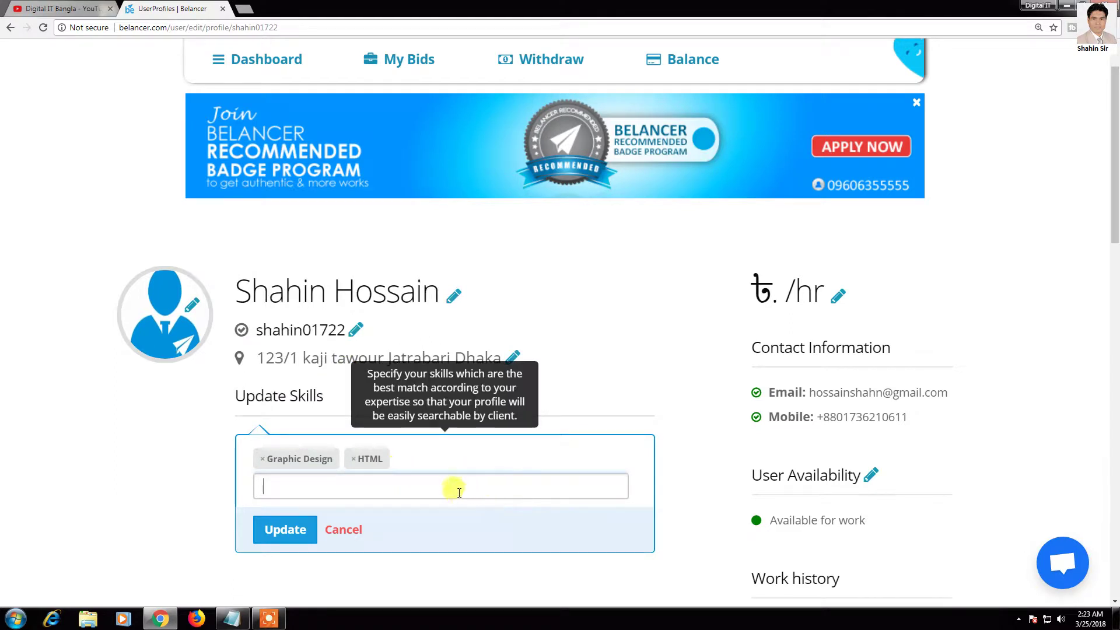
scroll(459, 491, "down", 1)
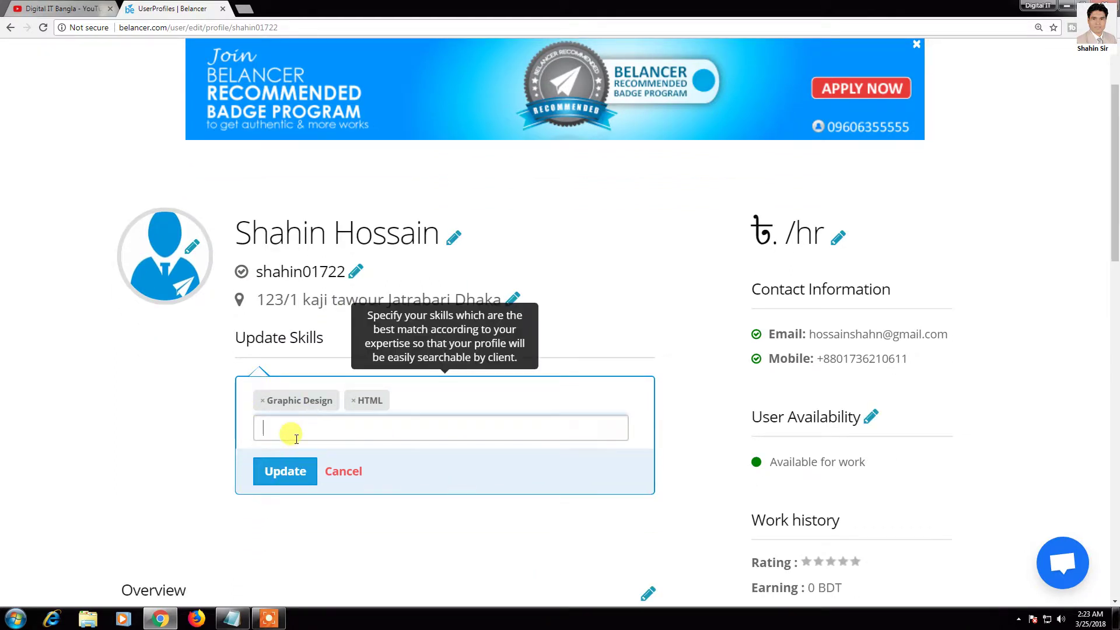
type("Virt")
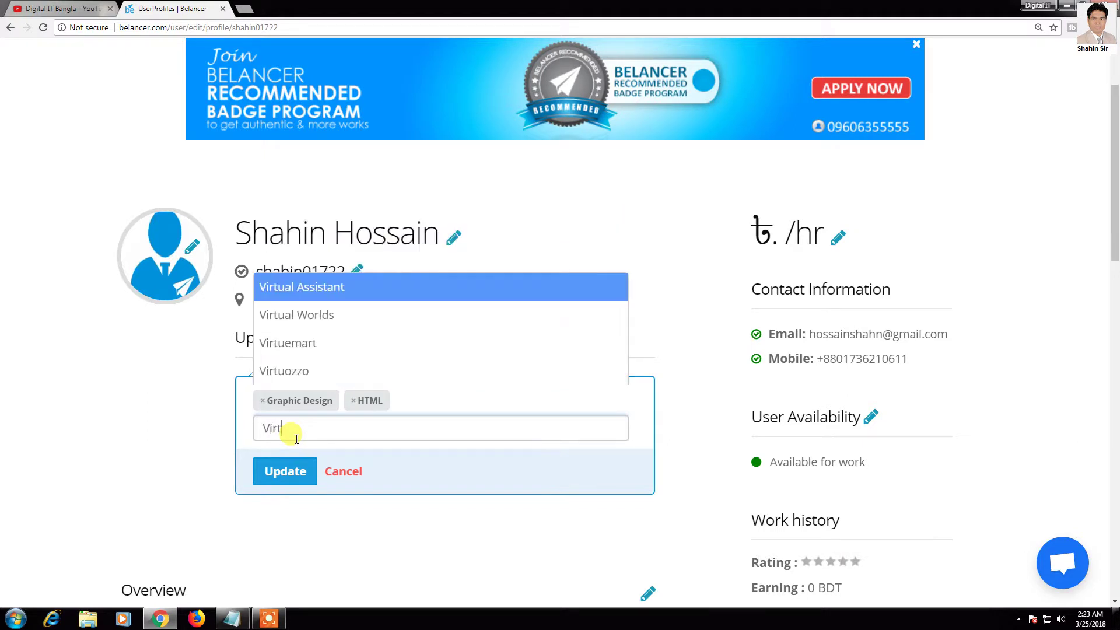
left_click(315, 286)
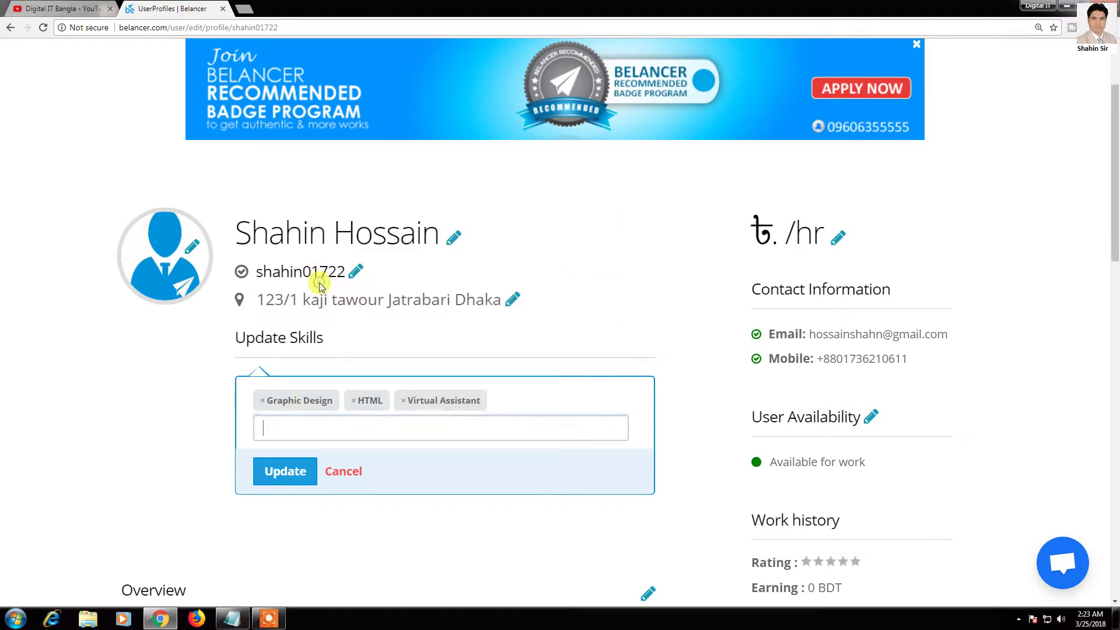
left_click(293, 473)
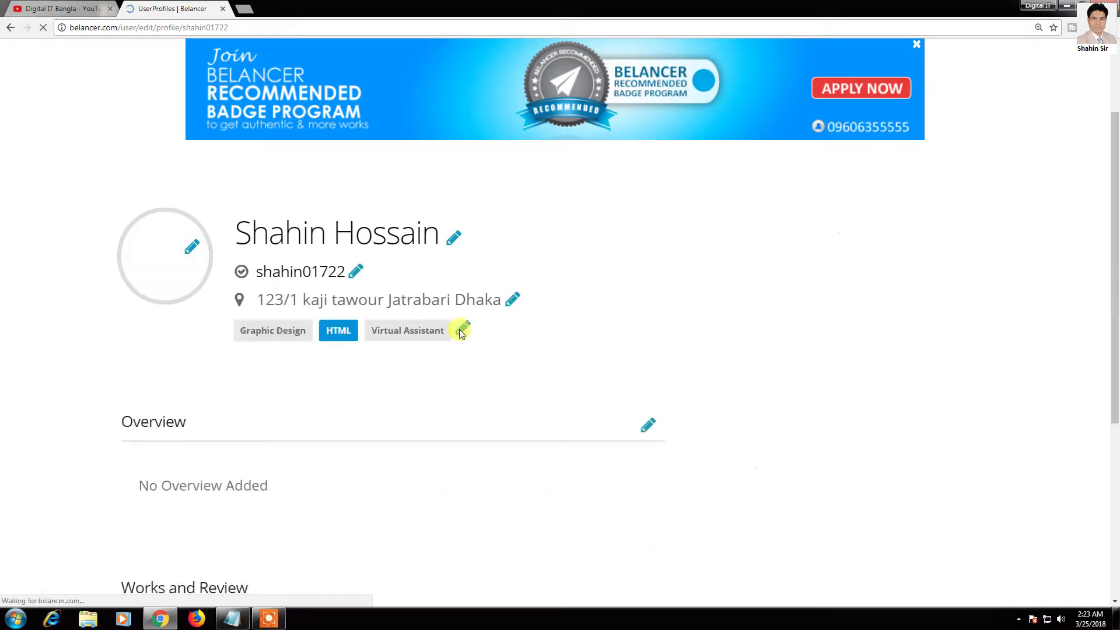
scroll(302, 332, "down", 3)
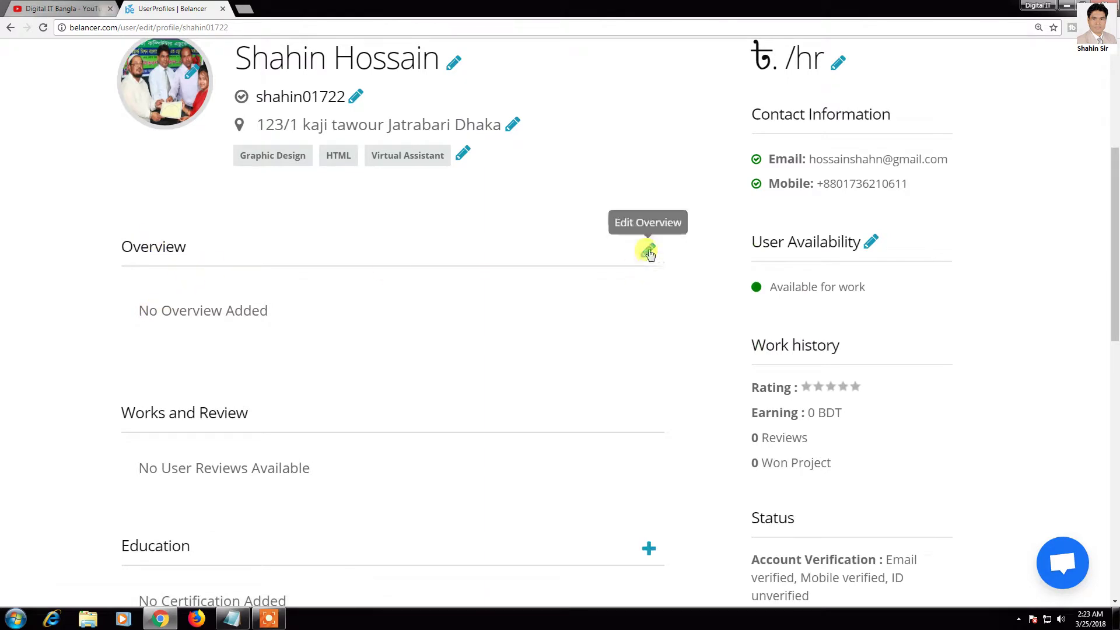
Step: Paste the prepared freelancer introduction from the Notepad file into the profile Overview
left_click(648, 251)
left_click(450, 388)
scroll(450, 386, "down", 1)
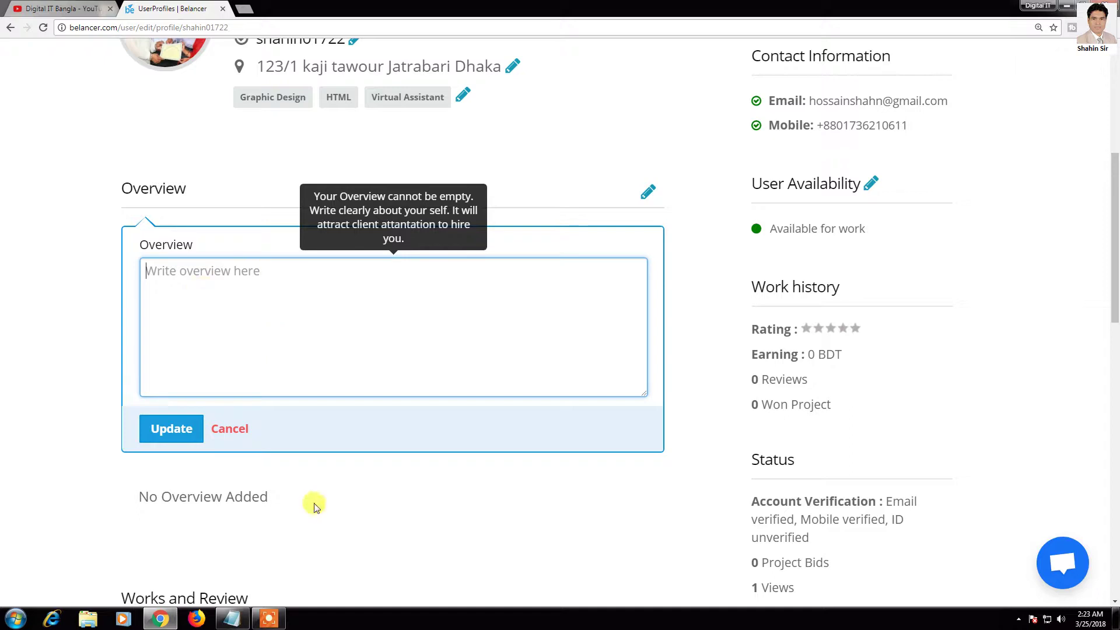
left_click(233, 619)
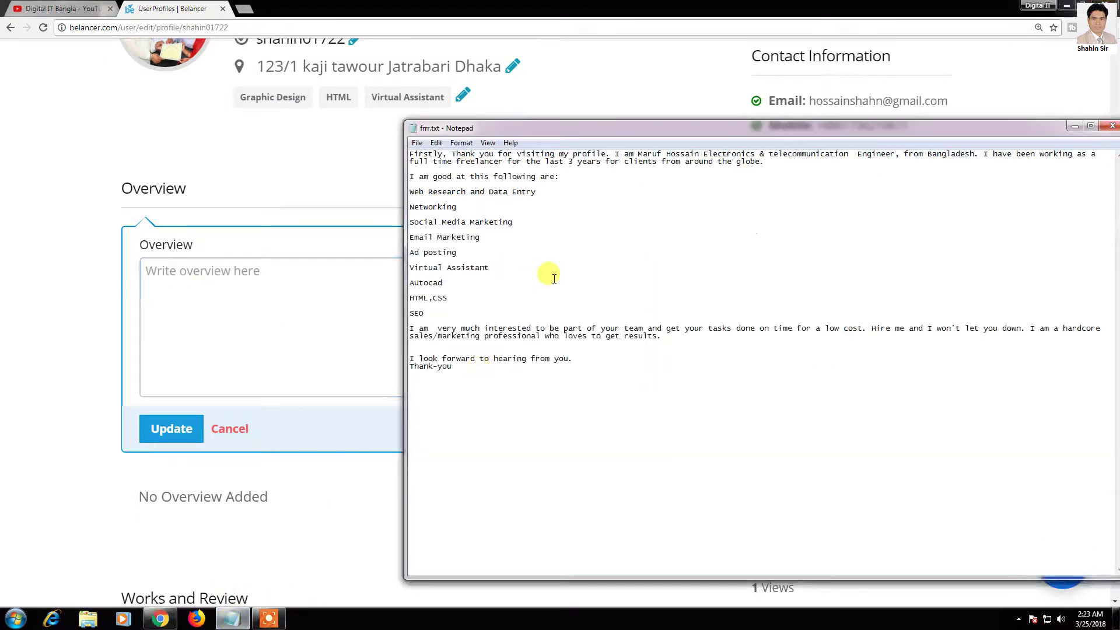
left_click_drag(411, 154, 553, 377)
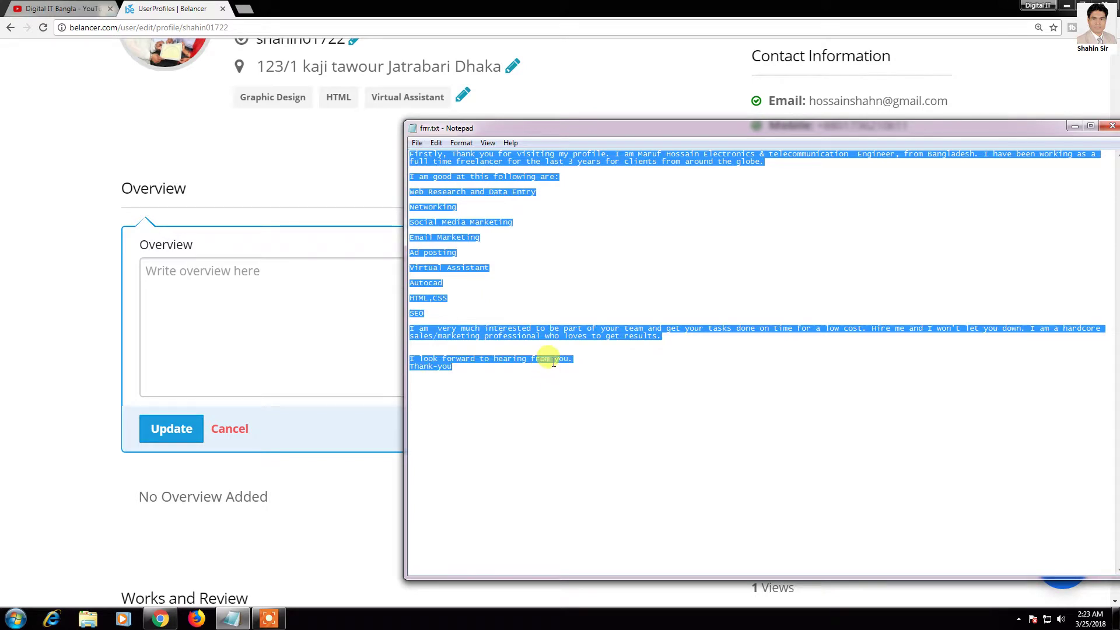
left_click(193, 270)
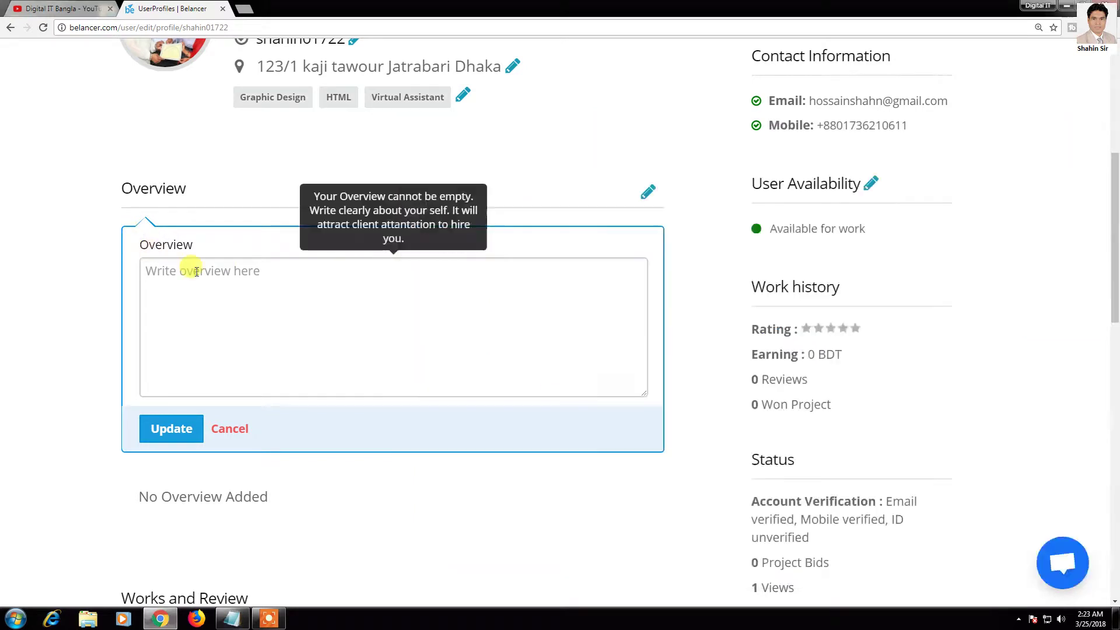
key("ctrl+v")
scroll(376, 329, "up", 10)
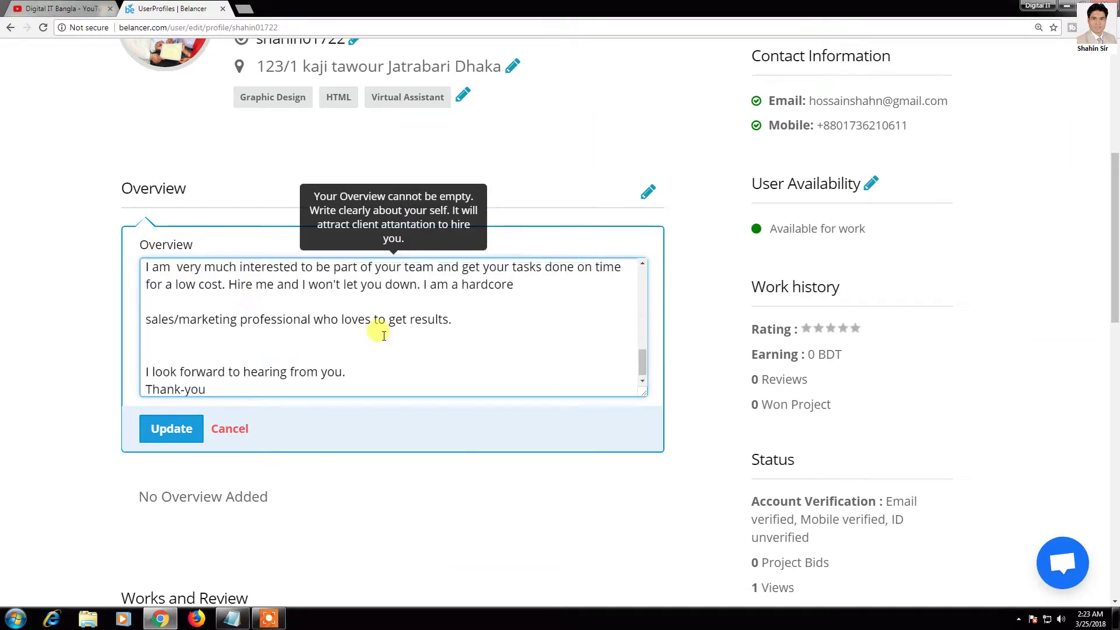
left_click(156, 443)
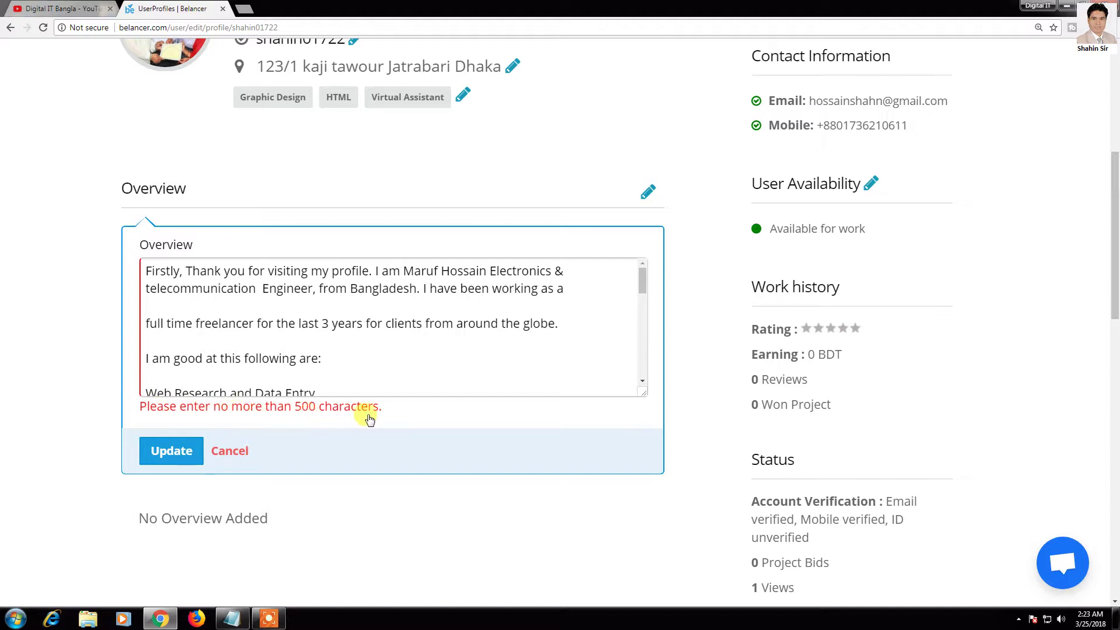
Step: Delete the 'I am very much interested' paragraph and save the shortened overview
scroll(342, 301, "down", 5)
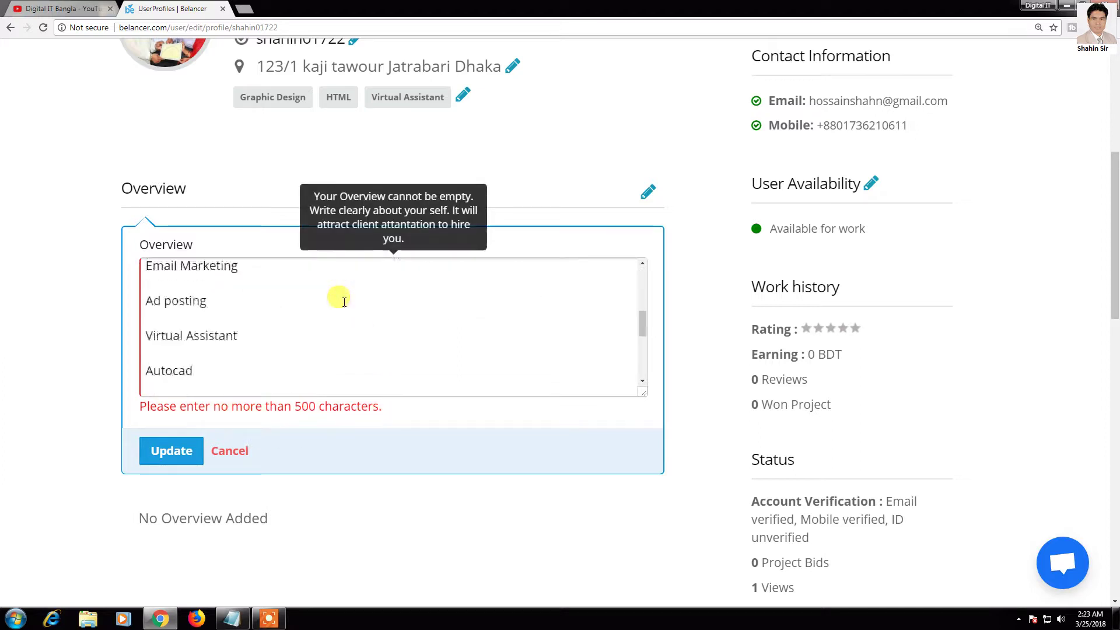
scroll(345, 306, "down", 5)
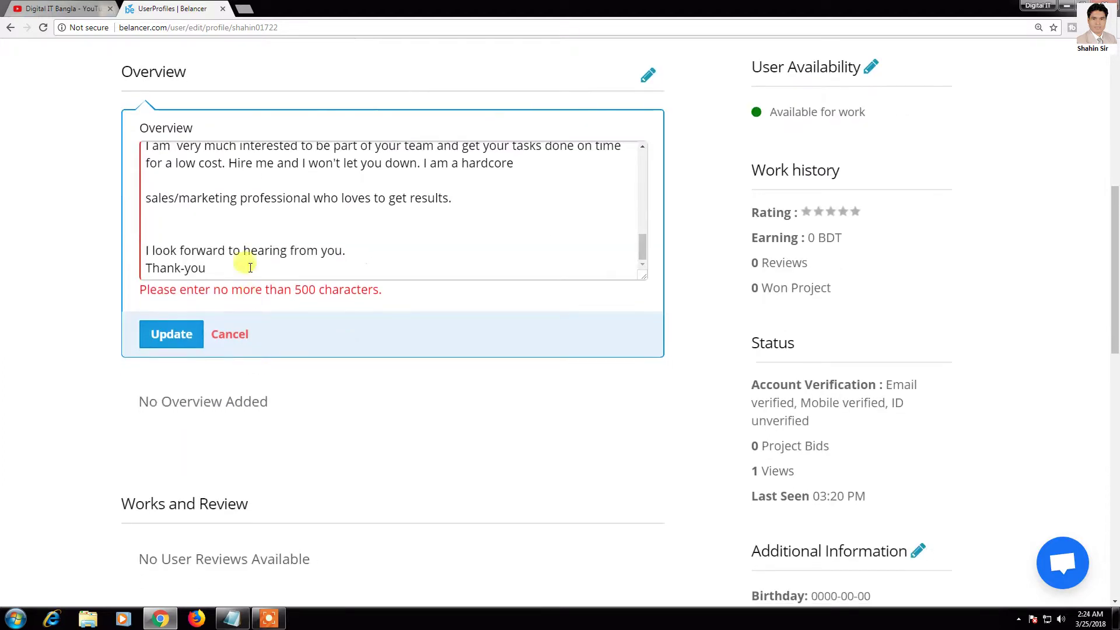
left_click_drag(465, 205, 137, 273)
left_click(140, 274)
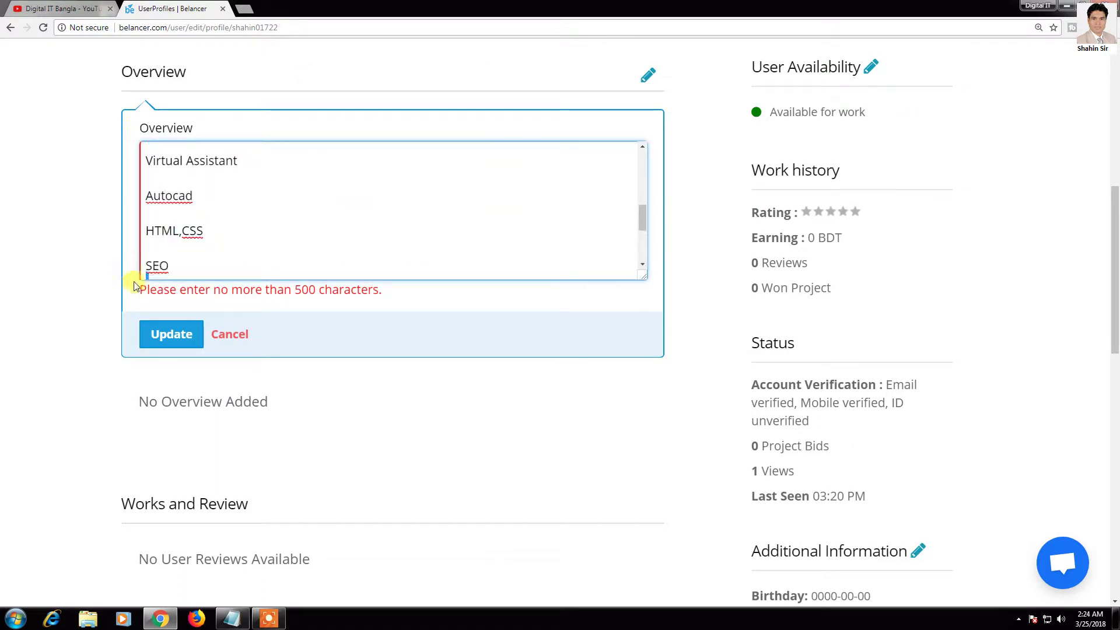
scroll(138, 274, "down", 1)
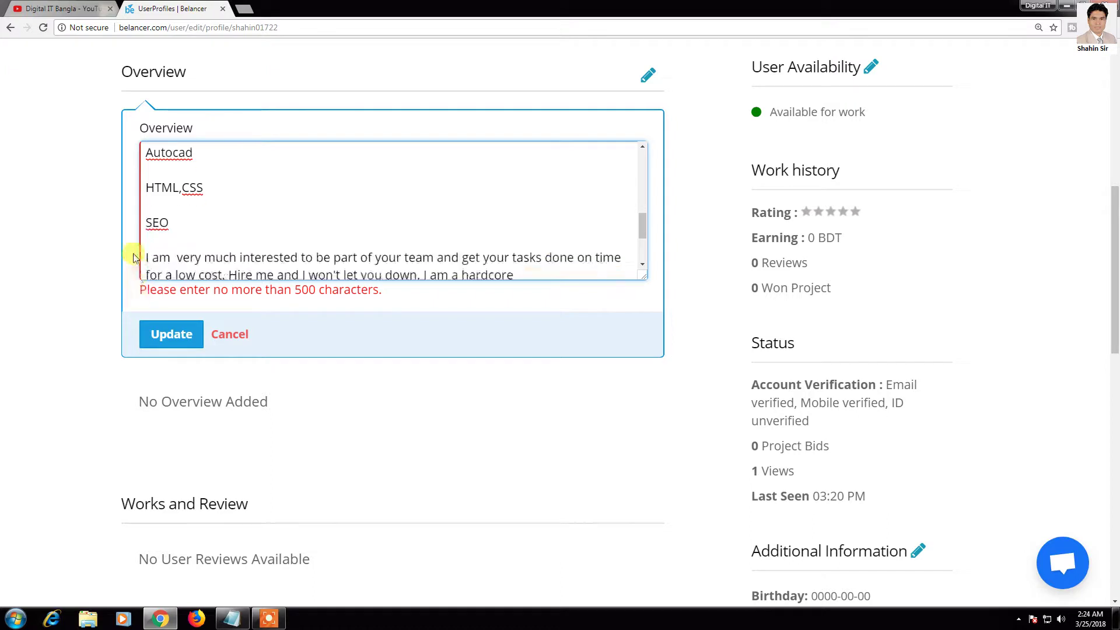
triple_click(133, 257)
key("BackSpace")
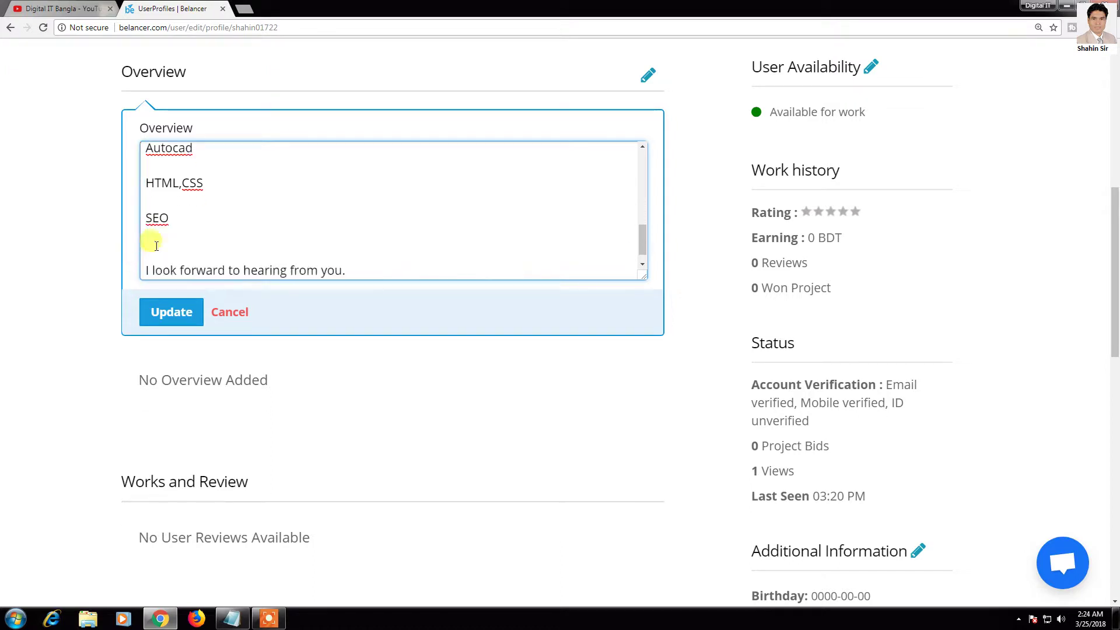
key("Delete")
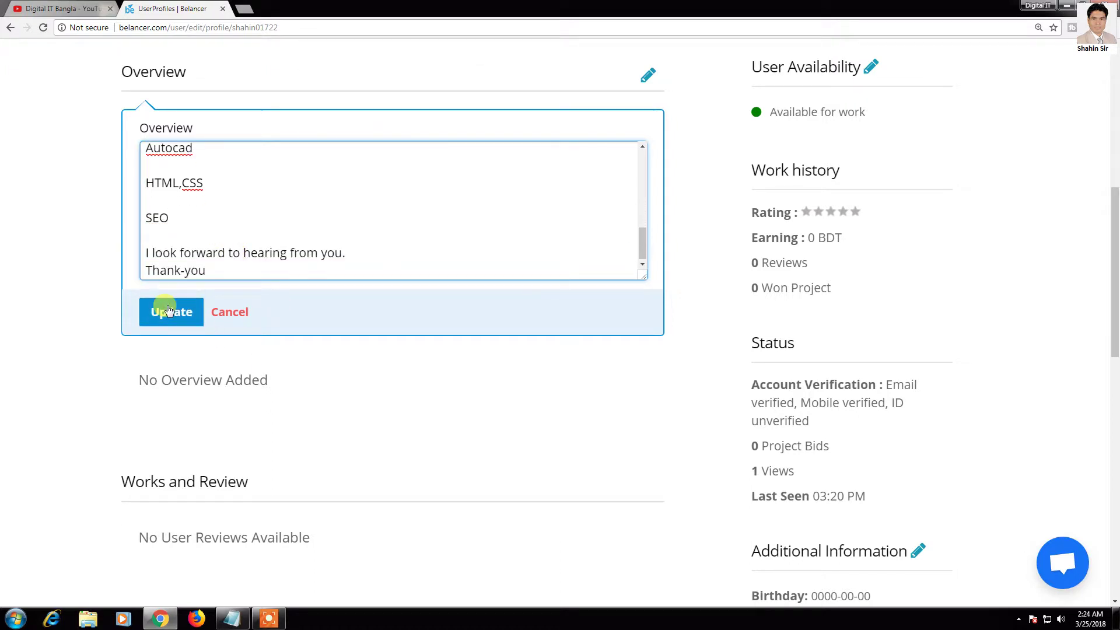
left_click(167, 309)
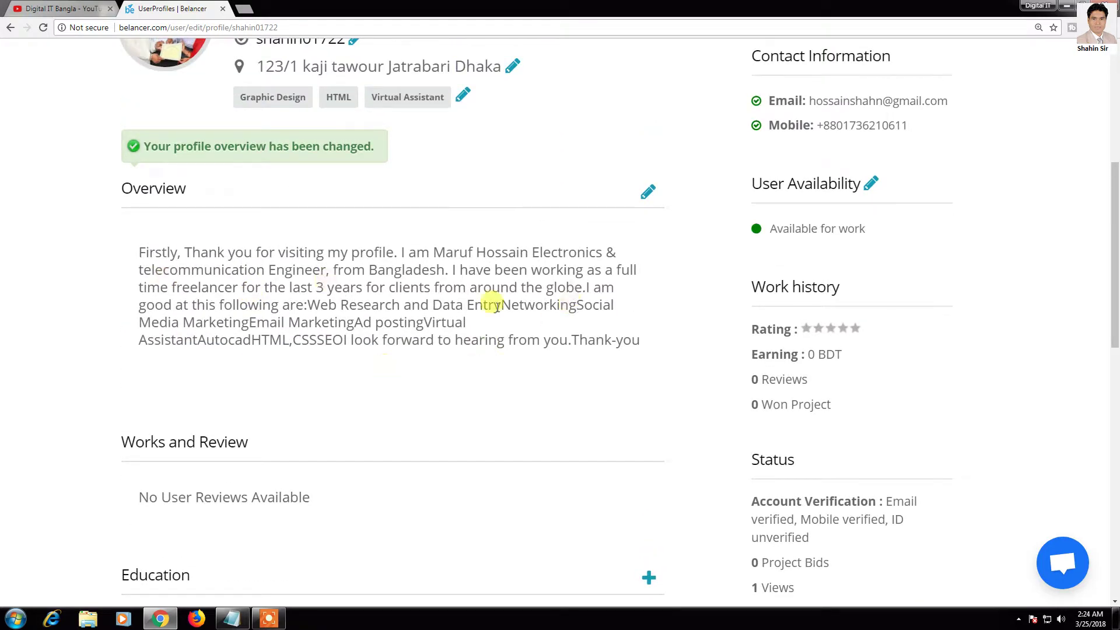
scroll(165, 373, "down", 2)
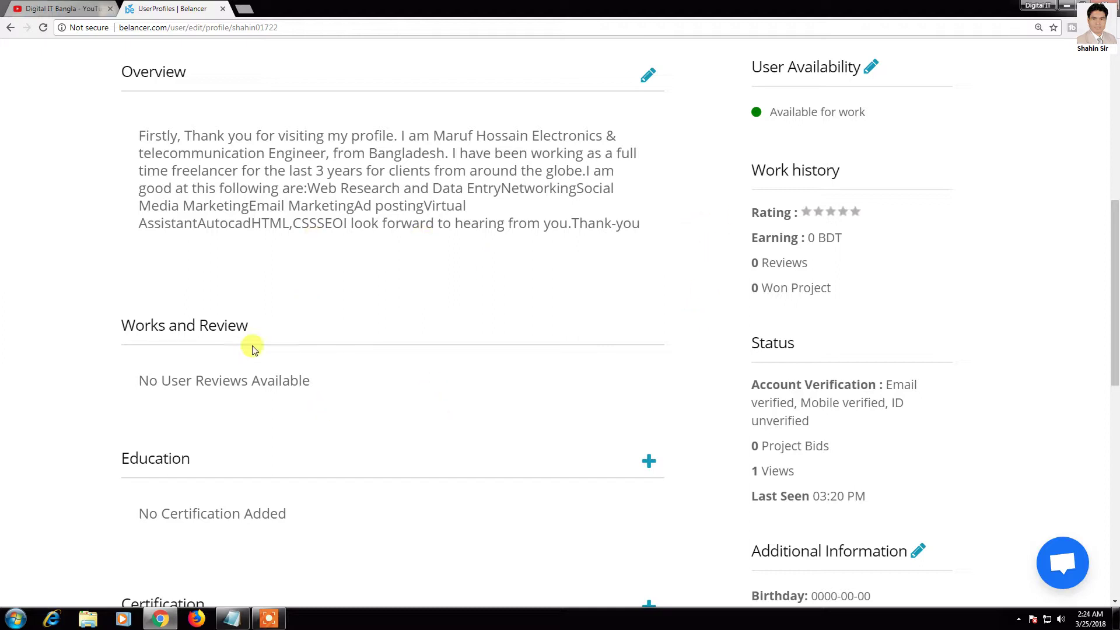
scroll(523, 423, "down", 2)
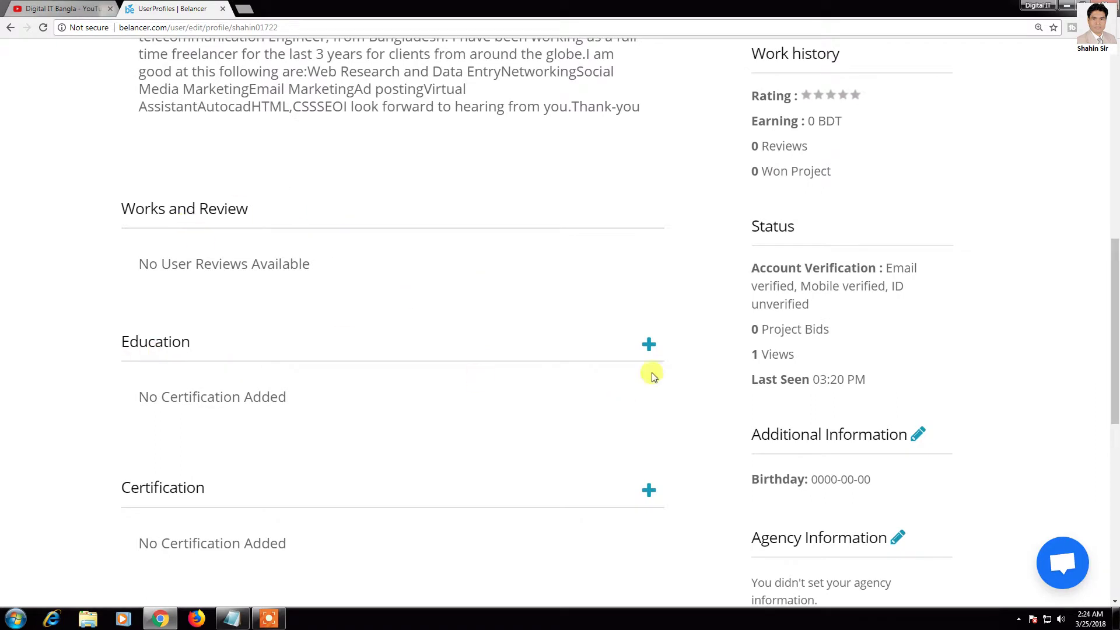
Step: Add a new education entry with EWU as the school
left_click(650, 348)
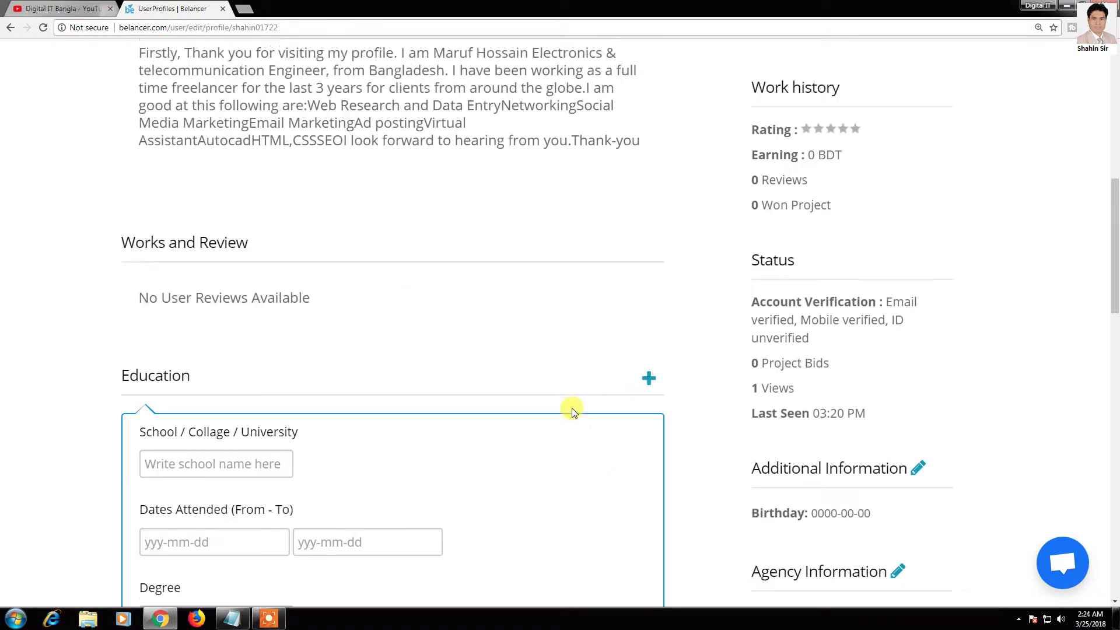
scroll(571, 408, "down", 3)
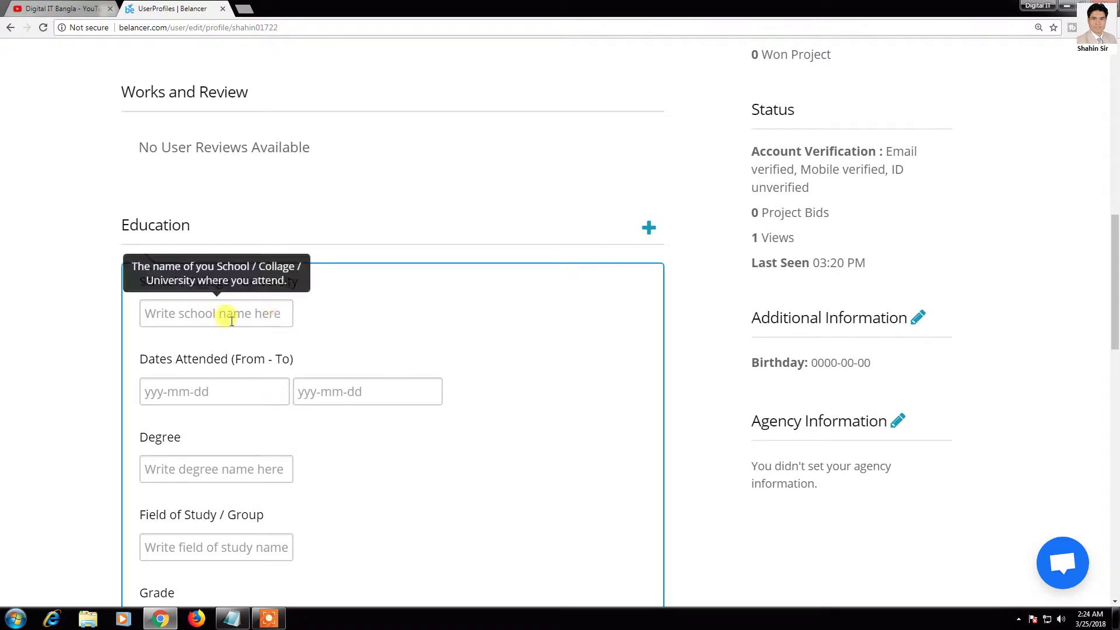
left_click(252, 308)
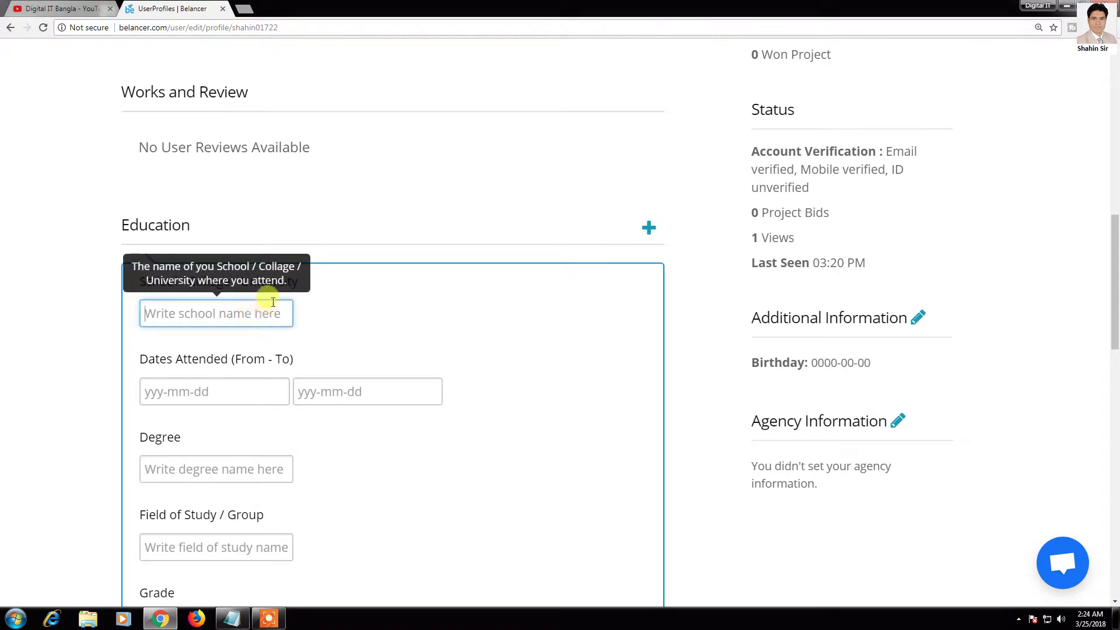
type("Eas")
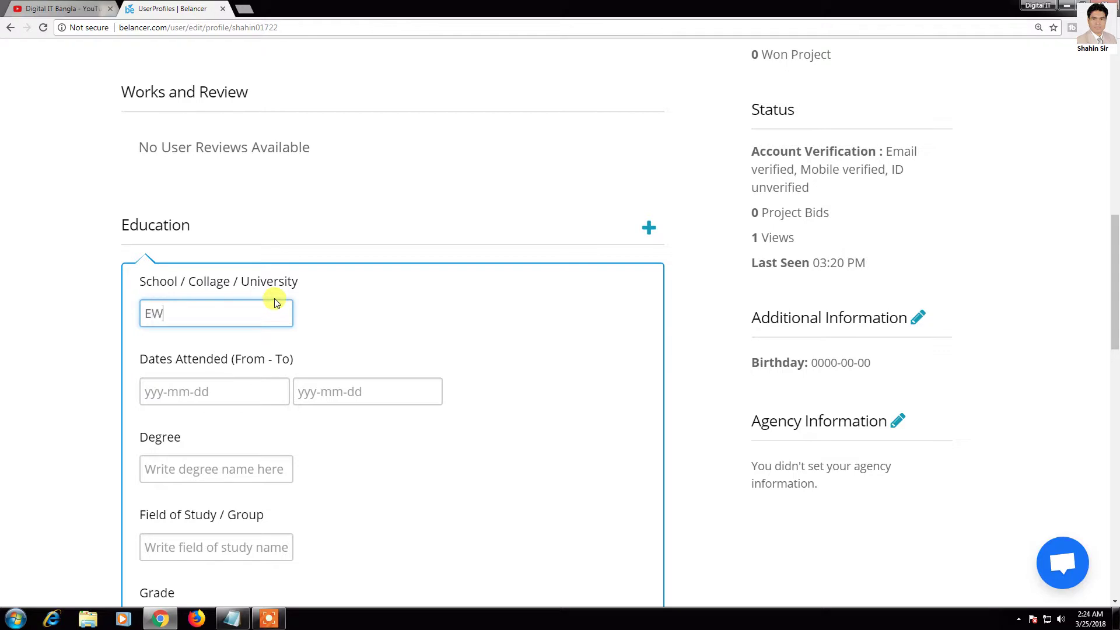
Step: Attempt to fill the attendance start and end dates using the calendar pickers
left_click(213, 393)
scroll(253, 458, "down", 1)
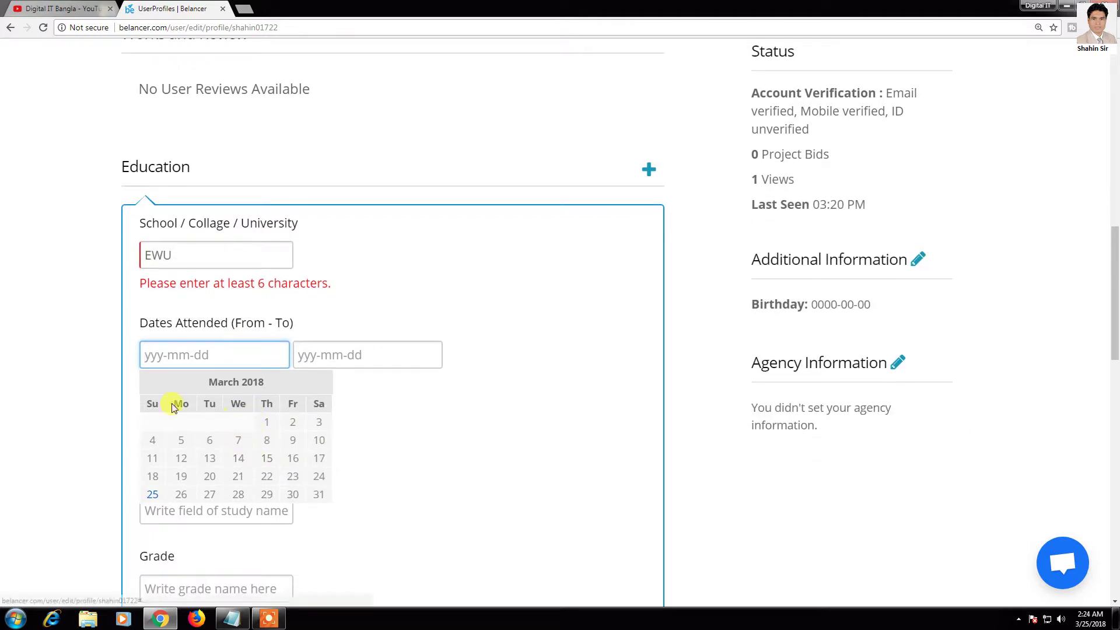
left_click(265, 382)
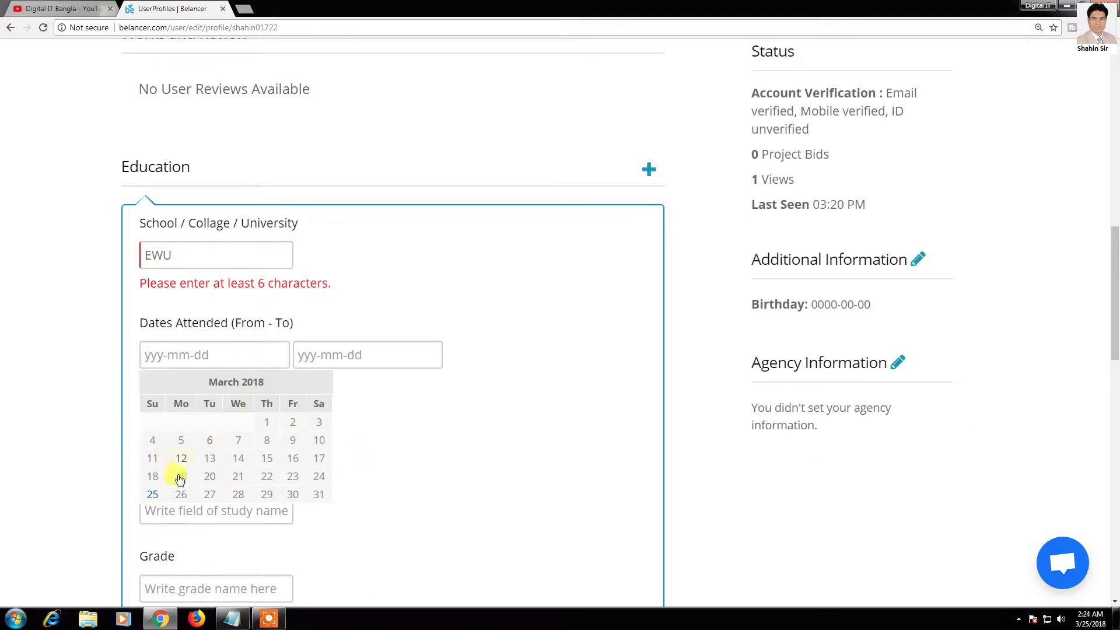
scroll(219, 504, "down", 1)
left_click_drag(187, 325, 272, 331)
left_click(208, 362)
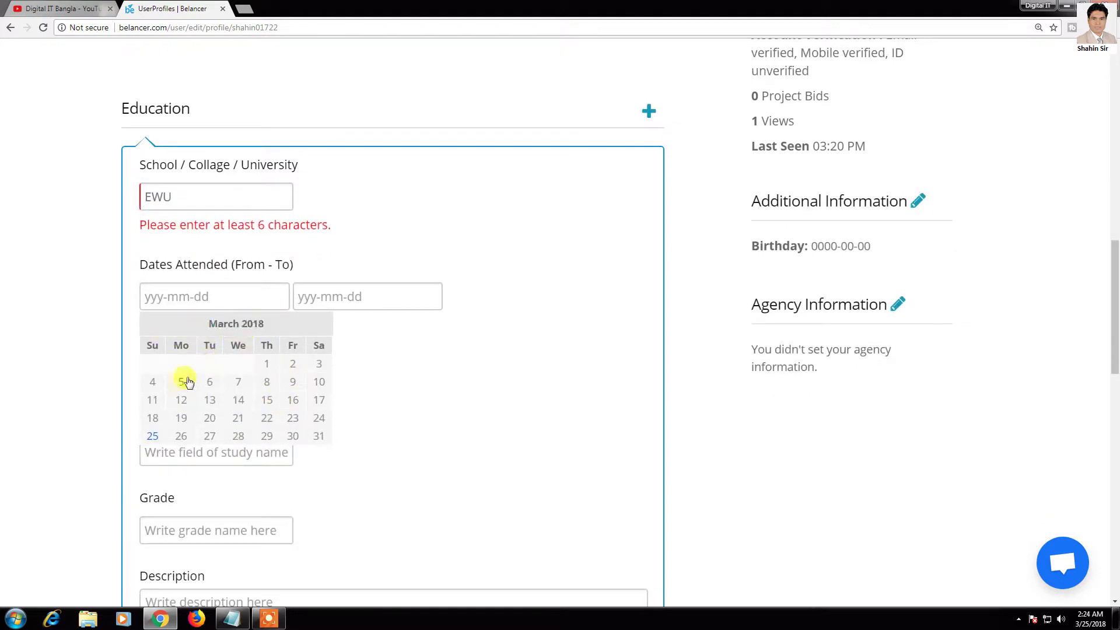
left_click(199, 292)
type("1-2-2011")
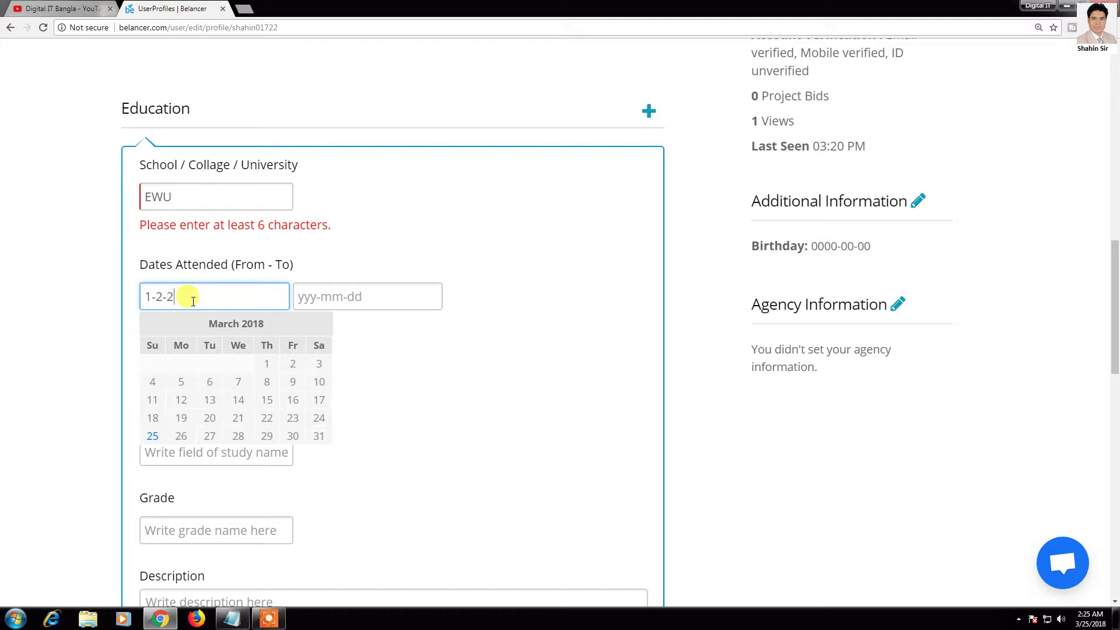
left_click(356, 296)
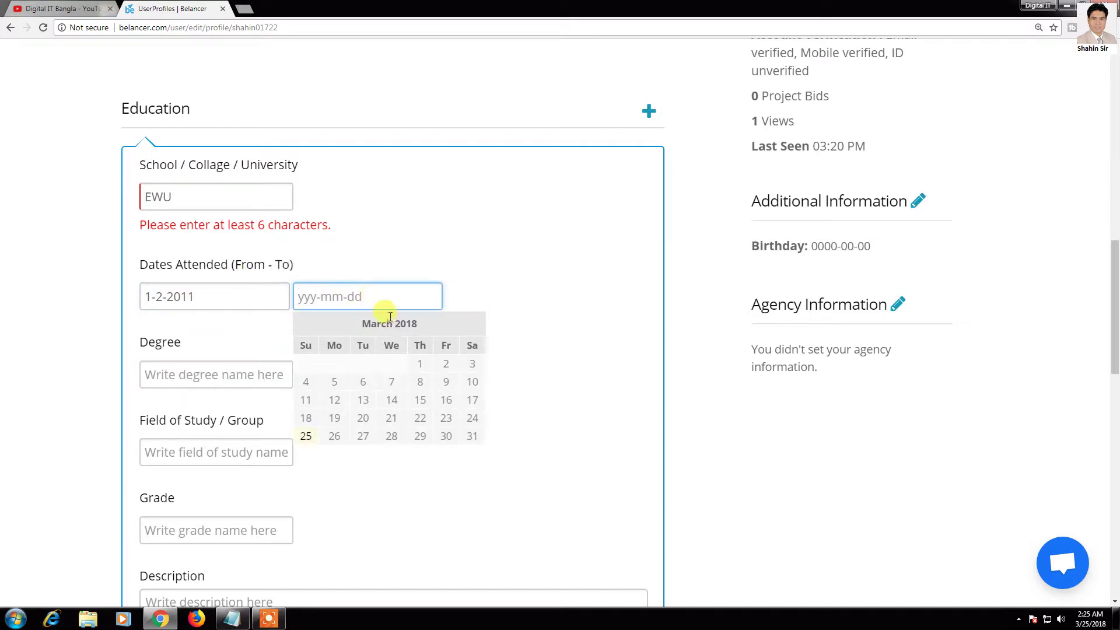
type("1")
key("BackSpace")
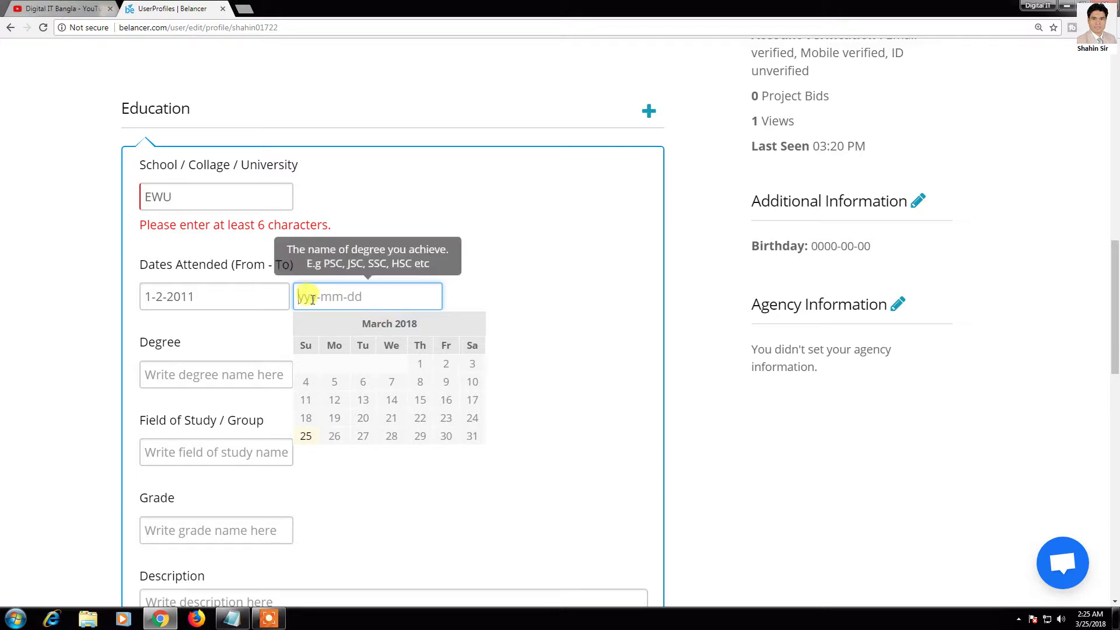
Step: Enter the attendance dates as 2011-1-2 to 2015-6-20
left_click_drag(143, 298, 200, 293)
type("2011-1")
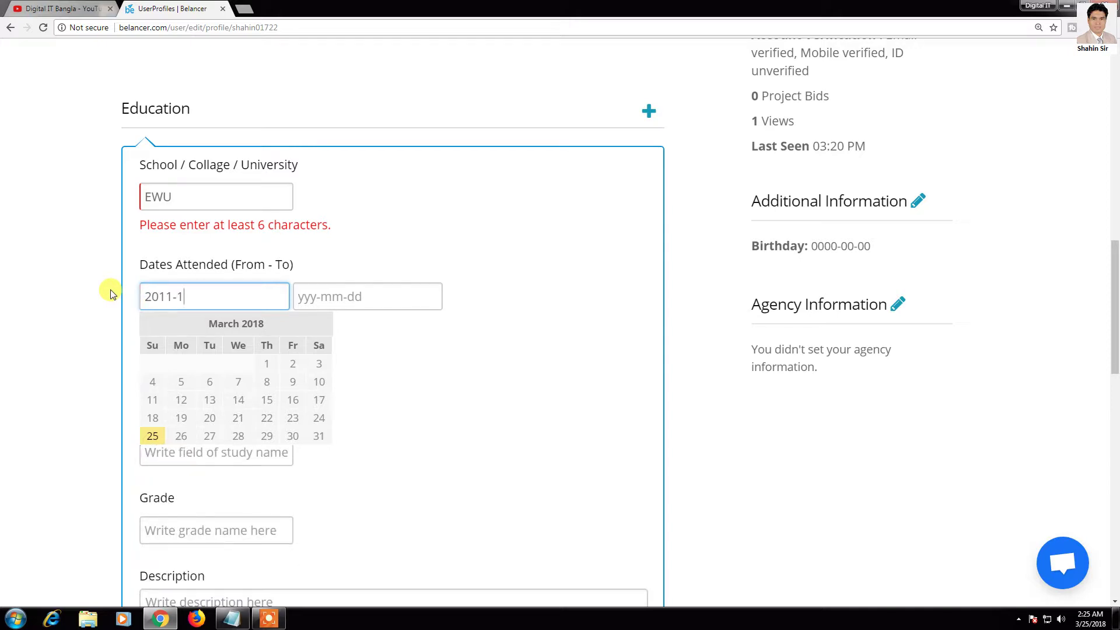
type("2")
left_click(356, 296)
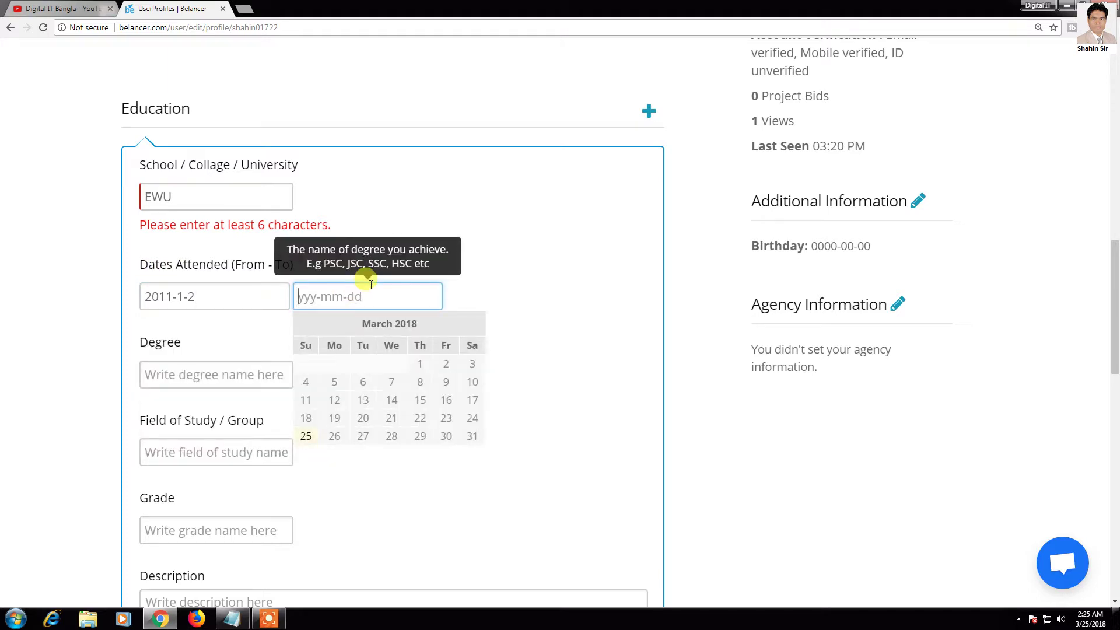
type("20")
type("15-6-20")
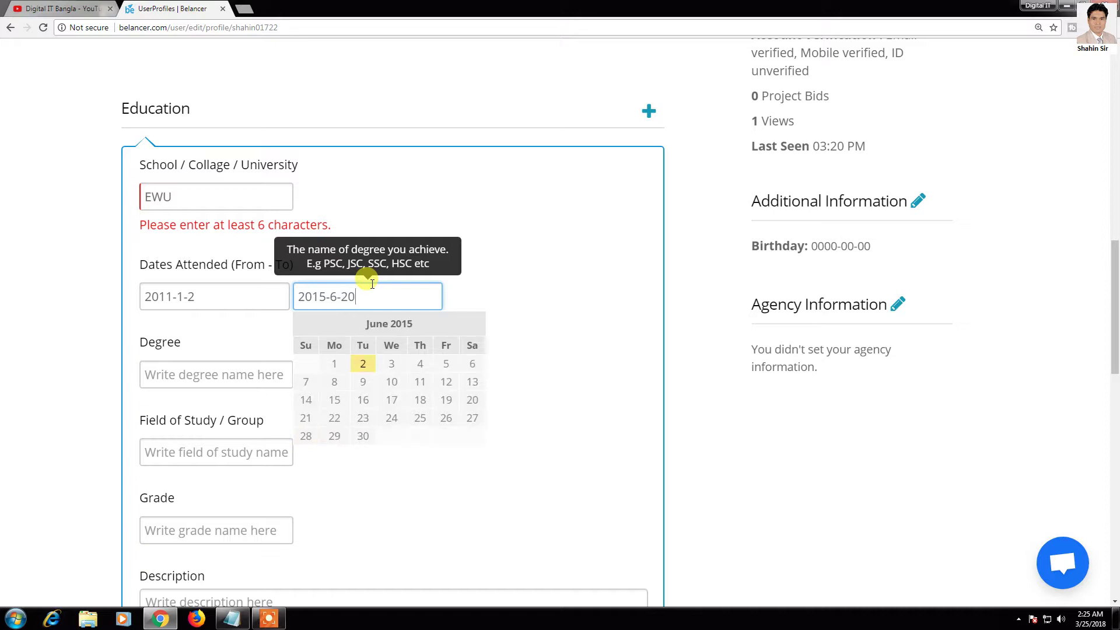
Step: Enter degree B.Sc, field of study ETE and grade 3.5
left_click(507, 390)
scroll(200, 350, "down", 2)
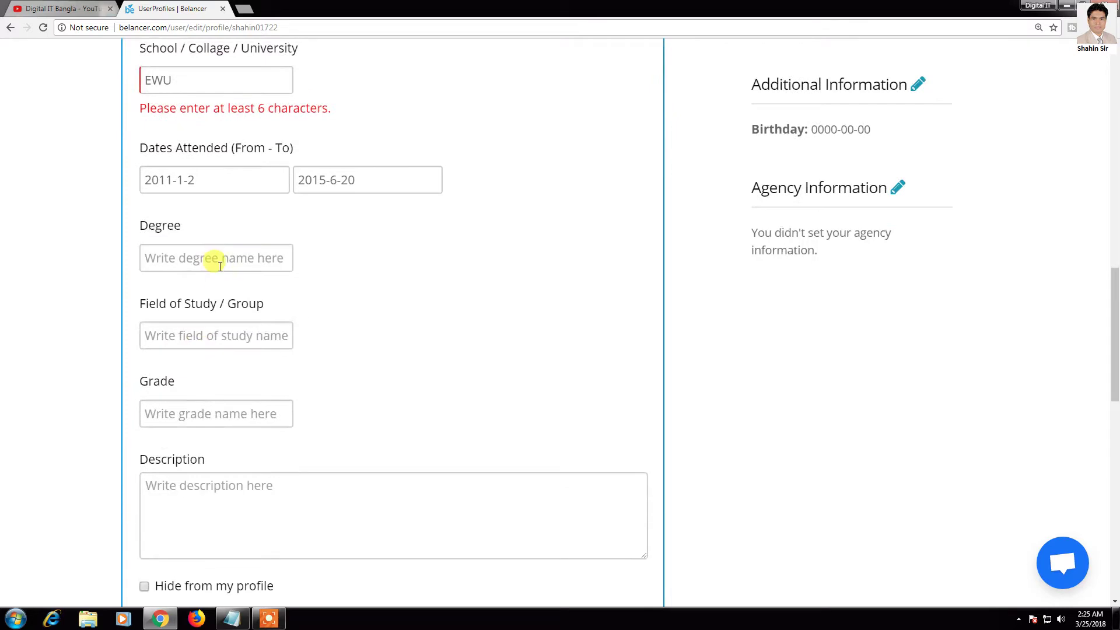
left_click(216, 267)
type("B.Sc")
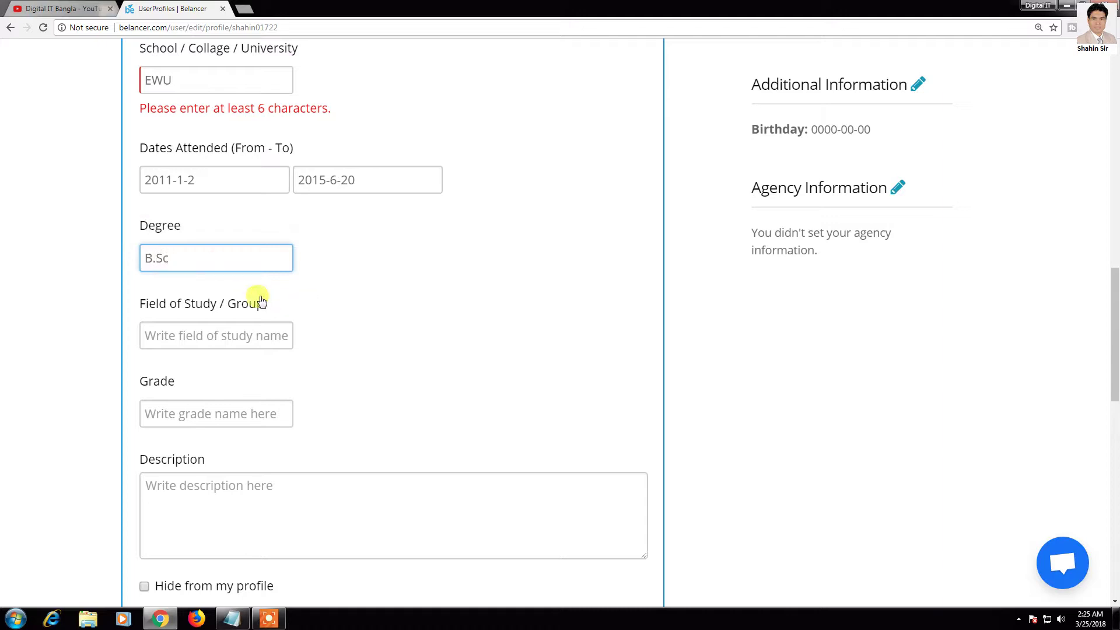
left_click(229, 334)
type("ETE")
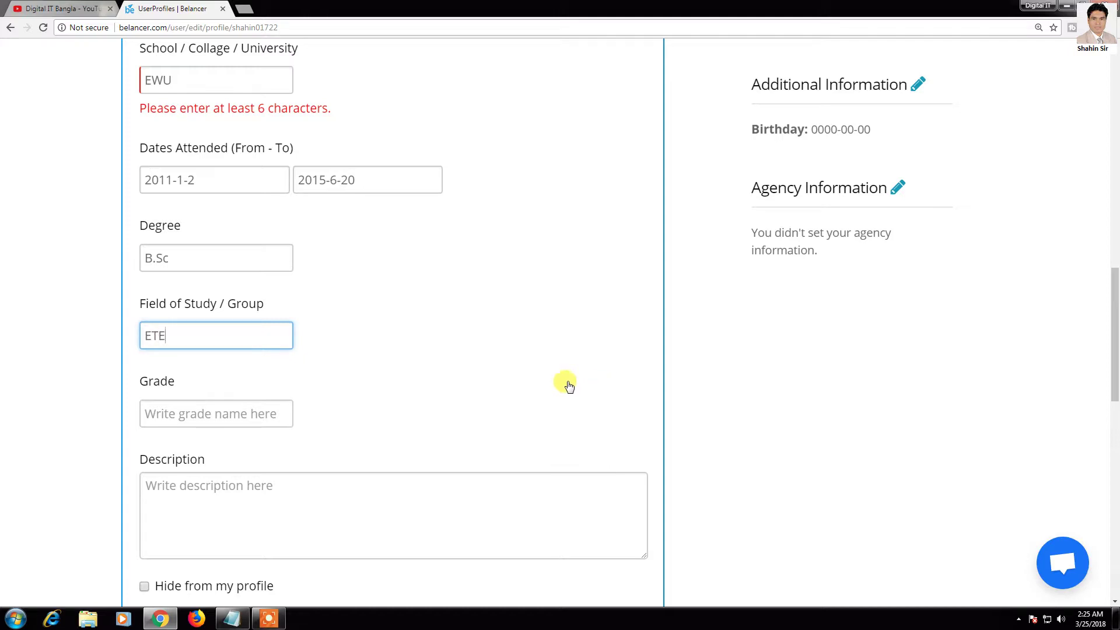
scroll(155, 325, "down", 1)
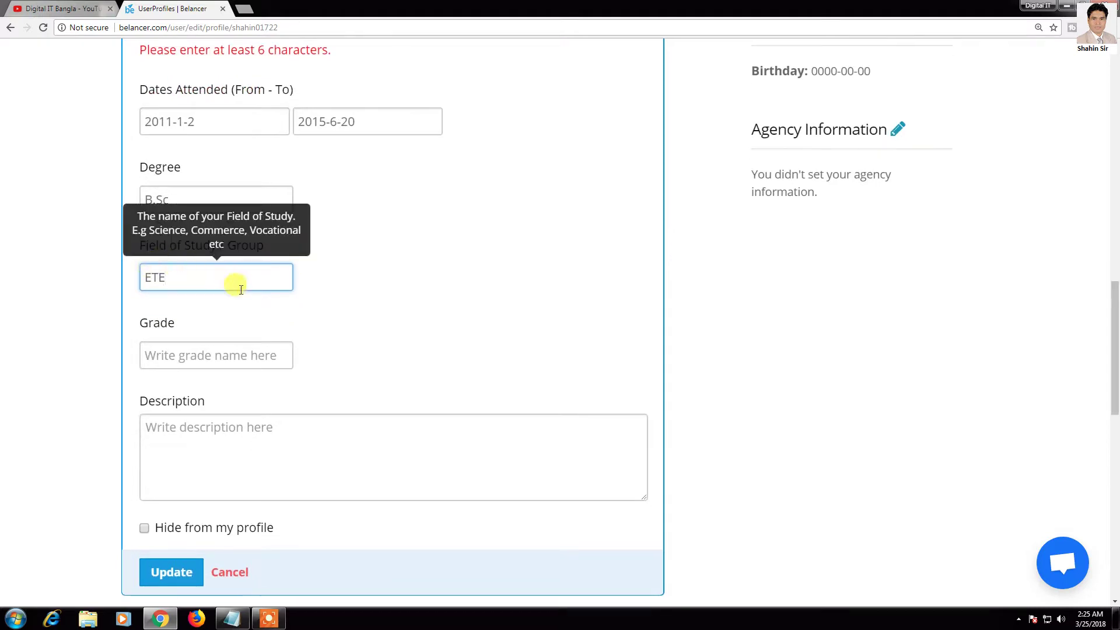
left_click(175, 354)
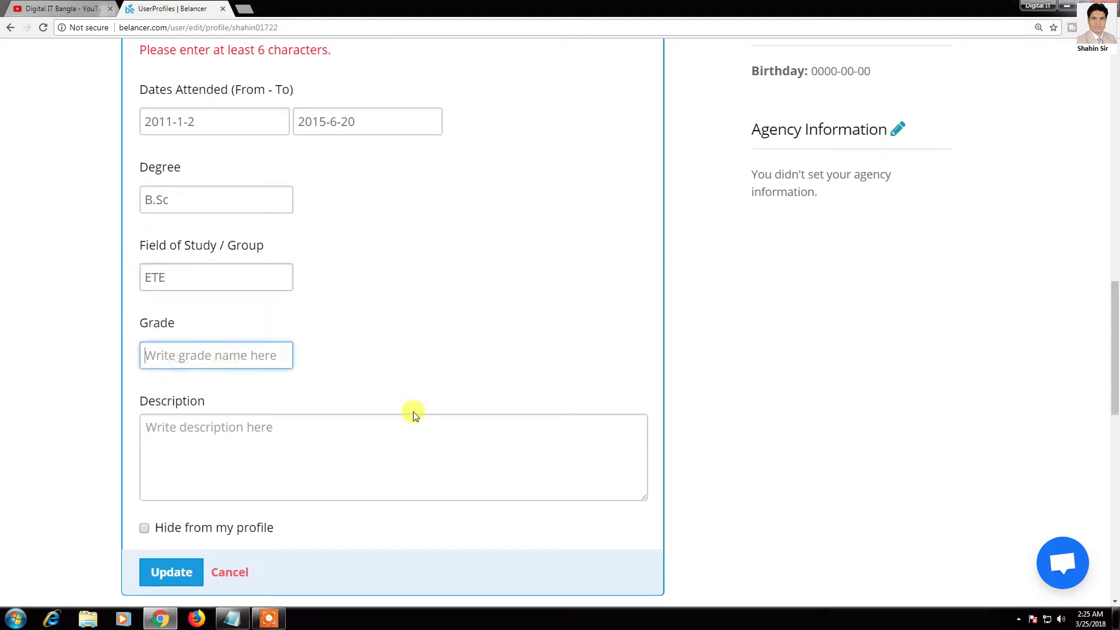
type("3")
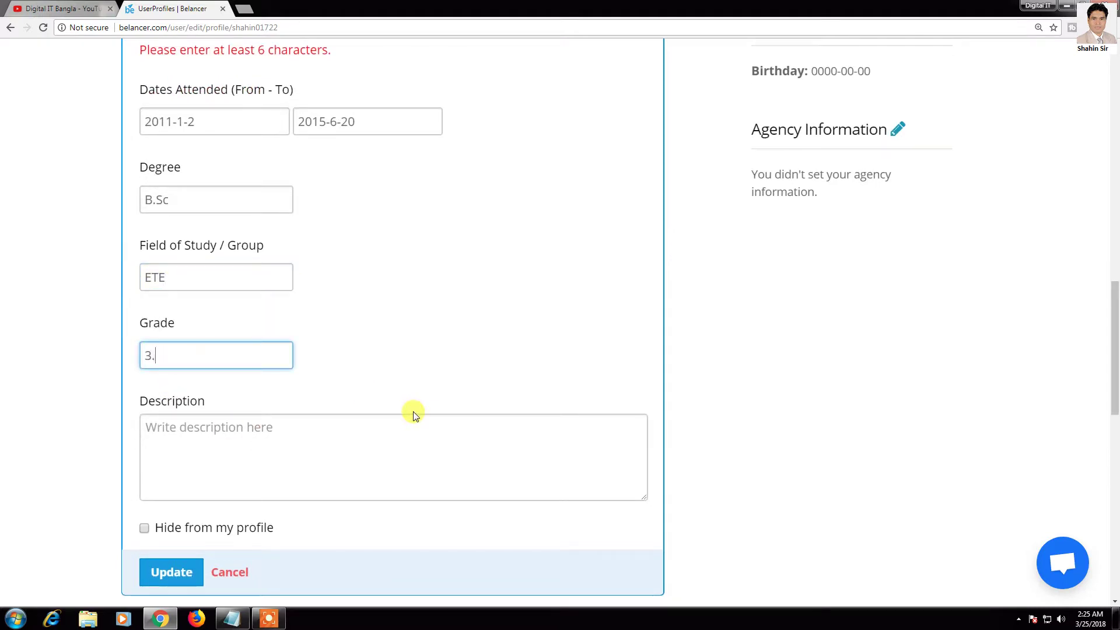
type(".5")
Step: Describe it as 'Electronics and telecommunication engineering' and try saving the entry
scroll(393, 418, "down", 1)
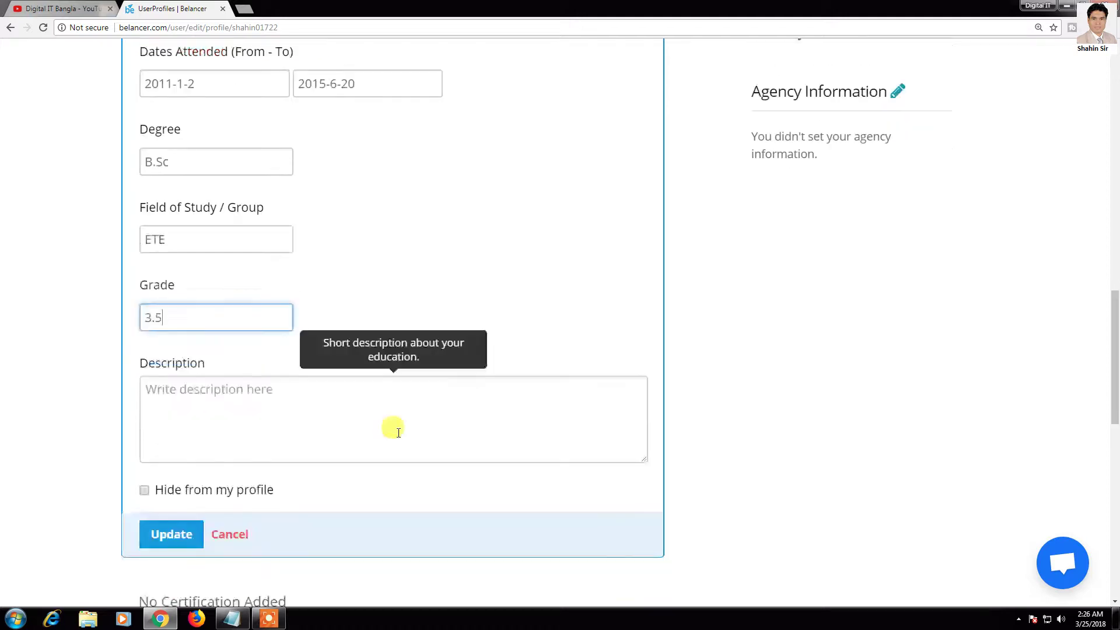
left_click(267, 400)
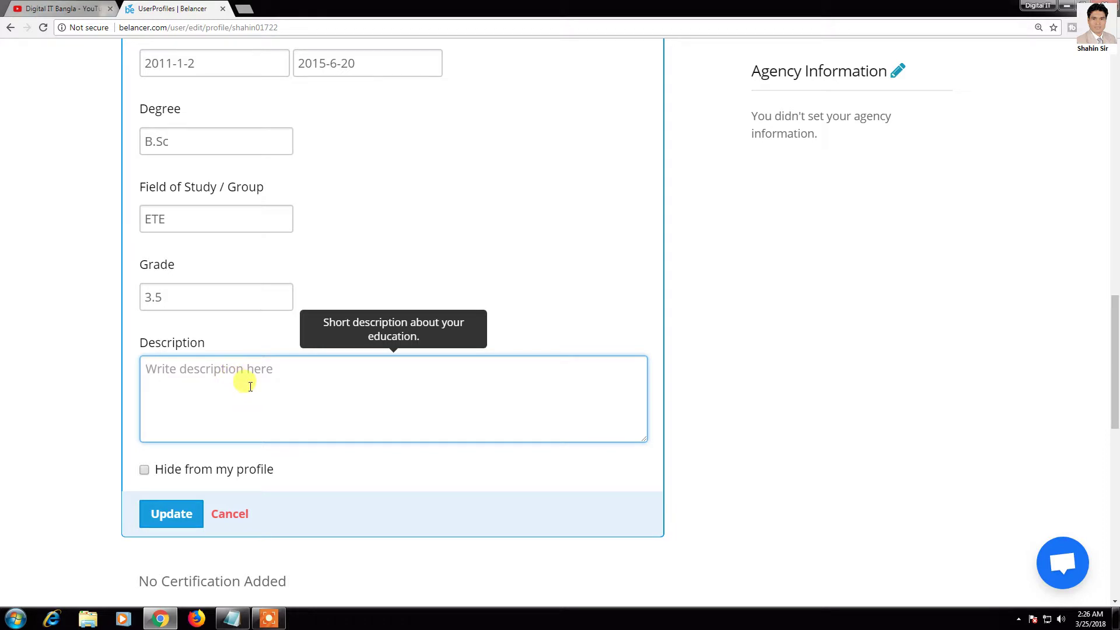
type("Electronics")
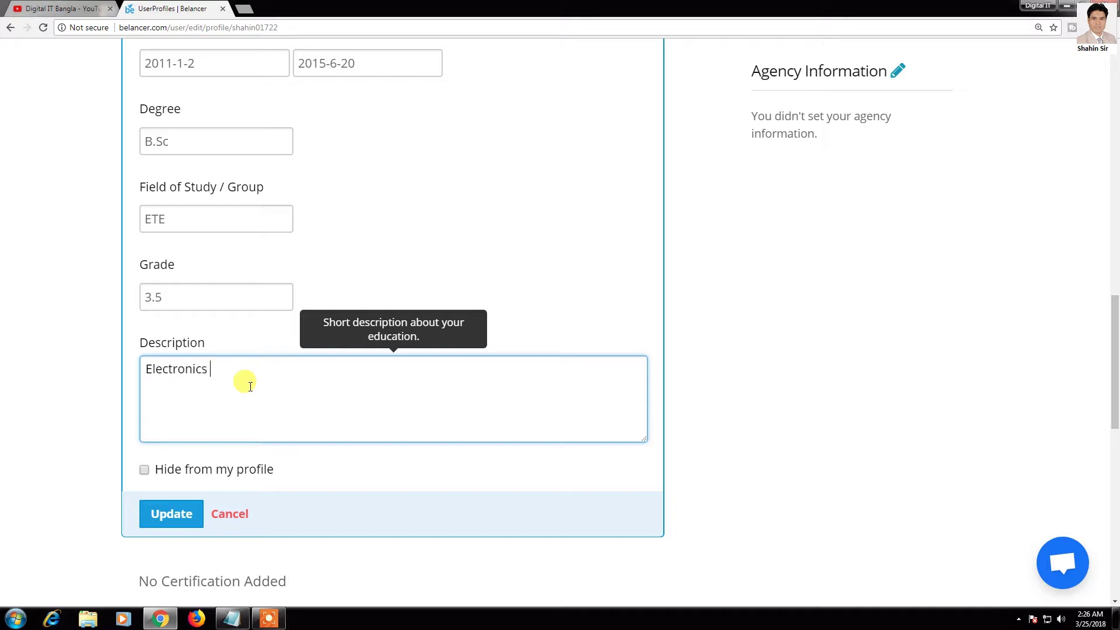
type(" and telecommunication")
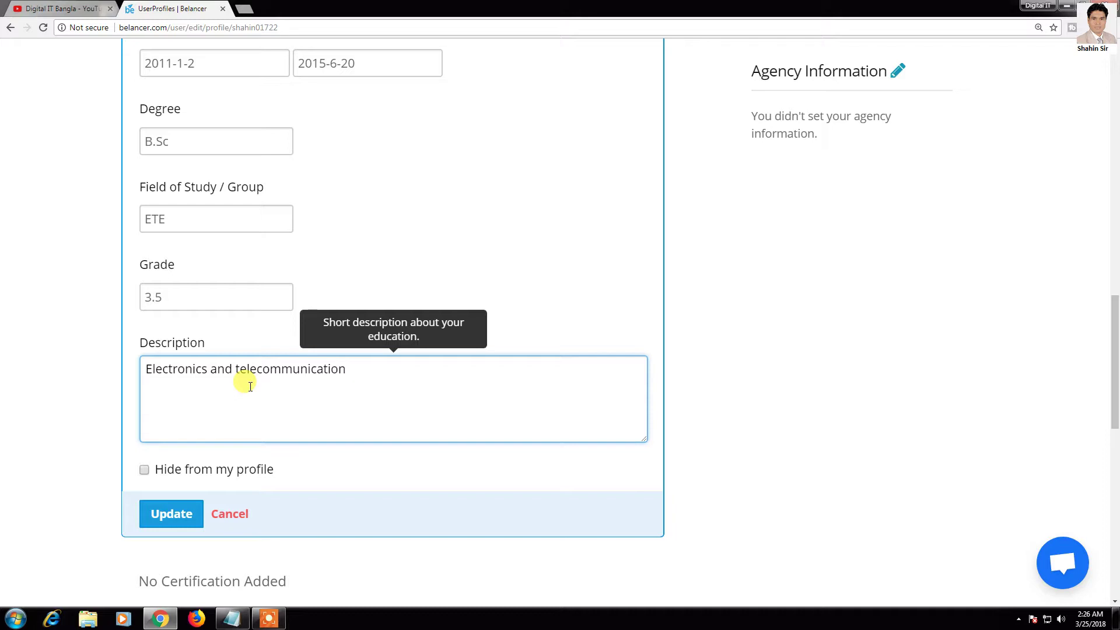
type(" engineering.")
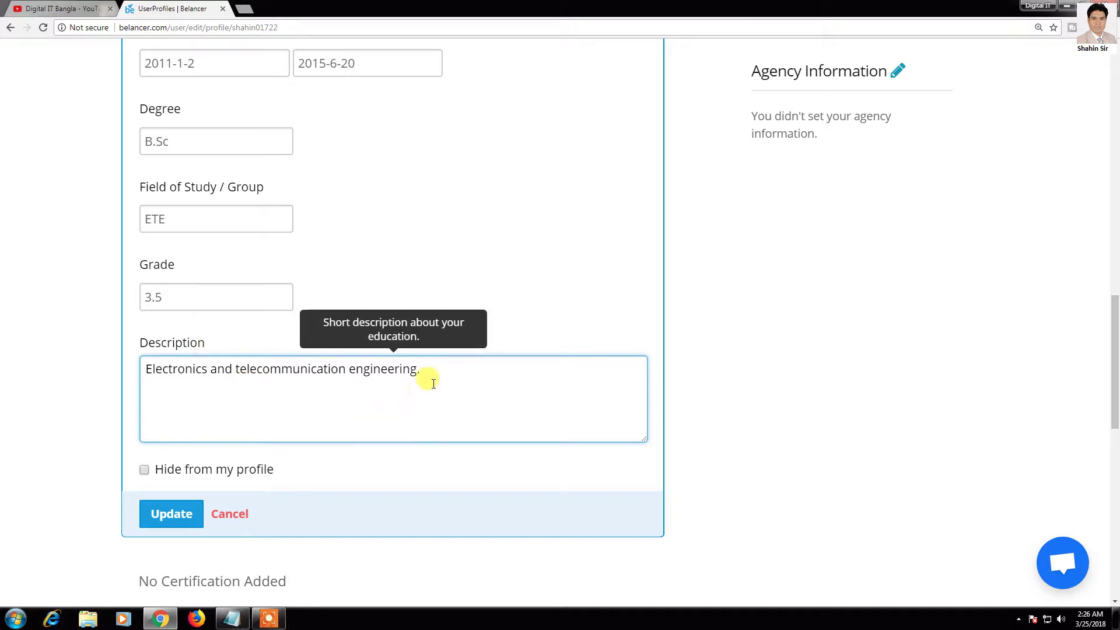
scroll(367, 435, "down", 1)
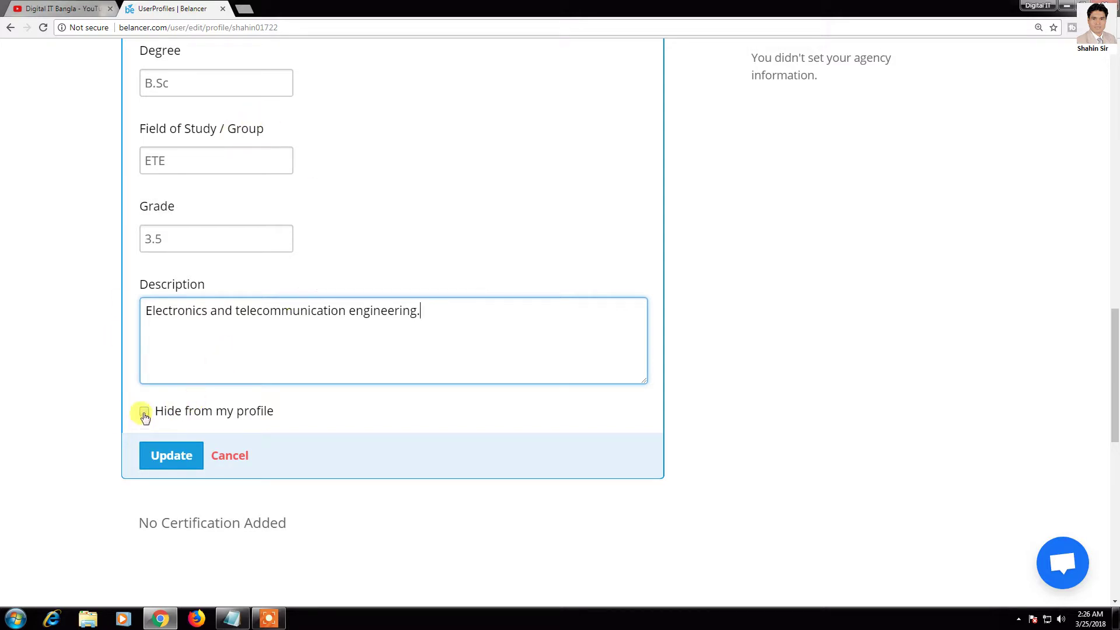
left_click(168, 459)
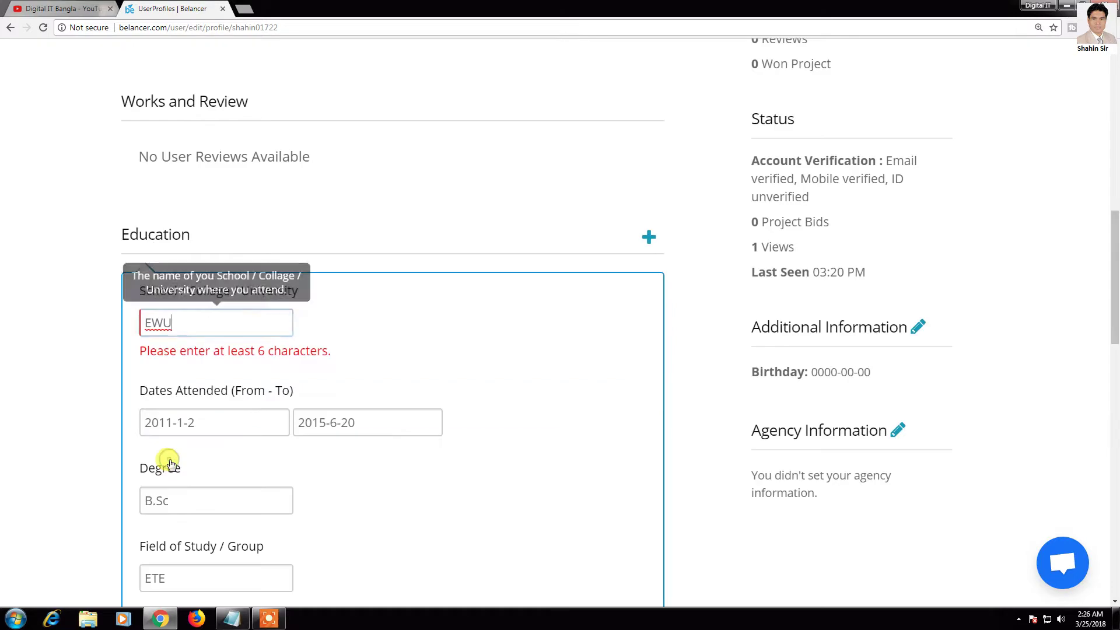
Step: Change the school from EWU to East west university and save the education entry
double_click(188, 323)
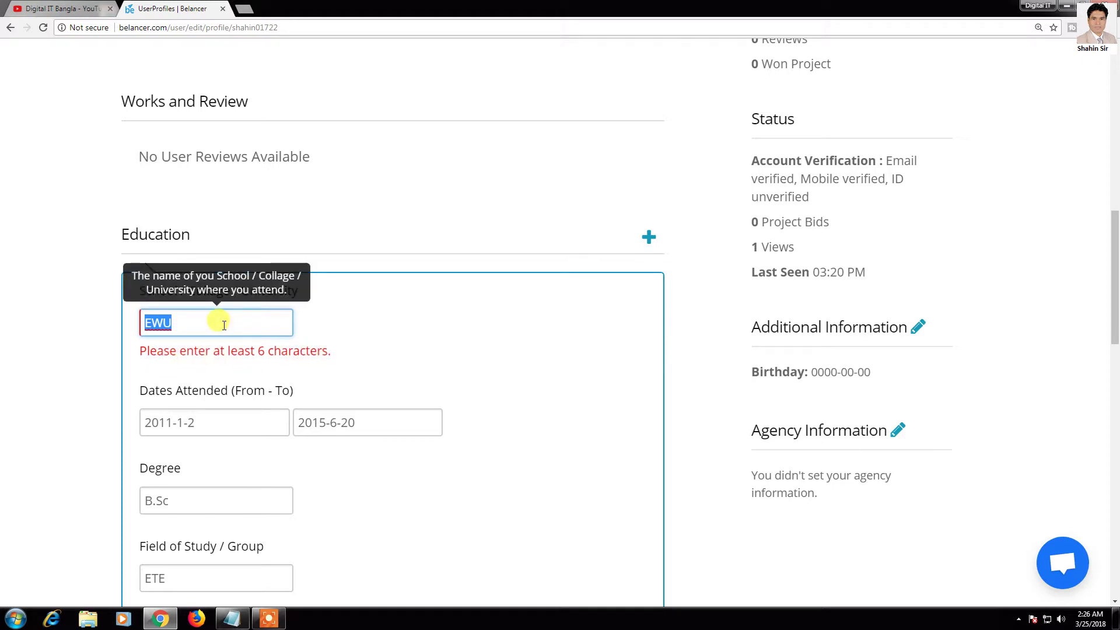
type("East west university")
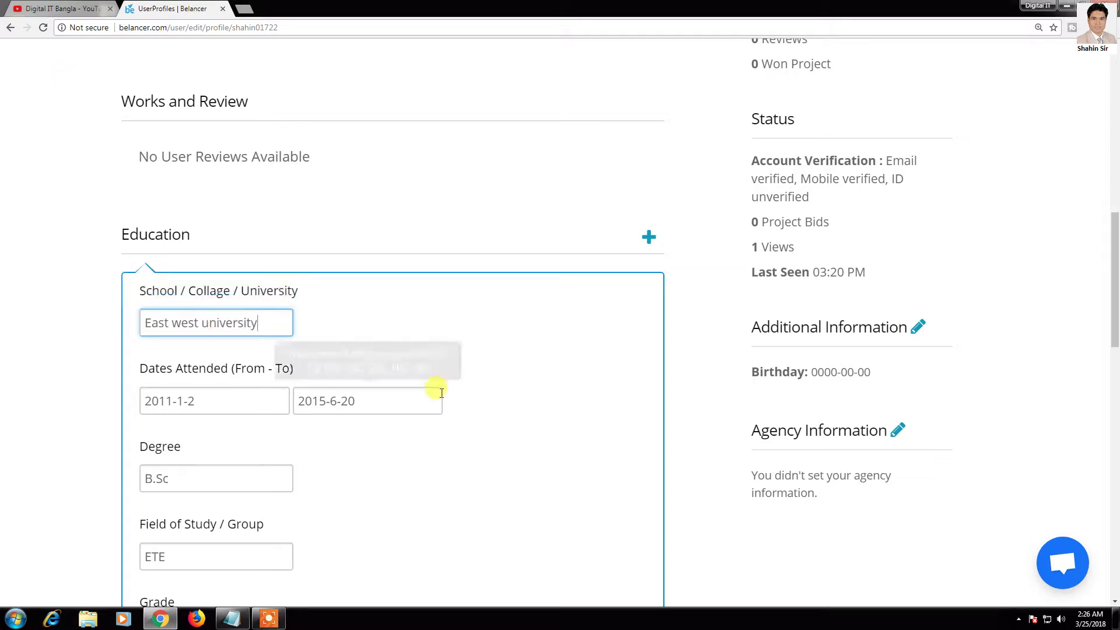
scroll(435, 390, "down", 10)
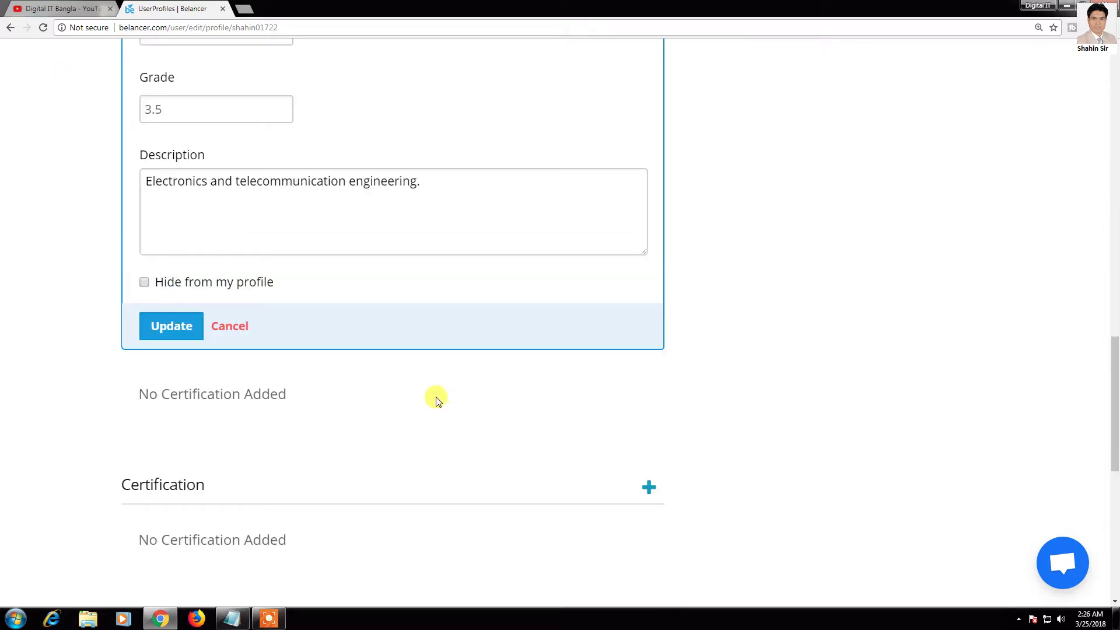
left_click(163, 165)
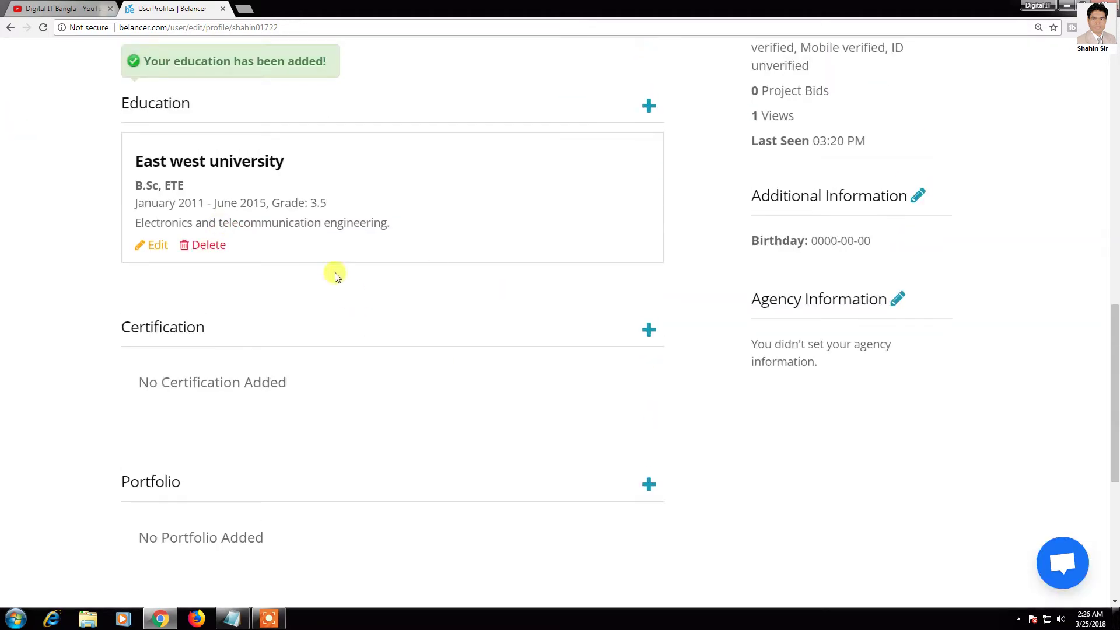
left_click(649, 104)
scroll(433, 312, "down", 4)
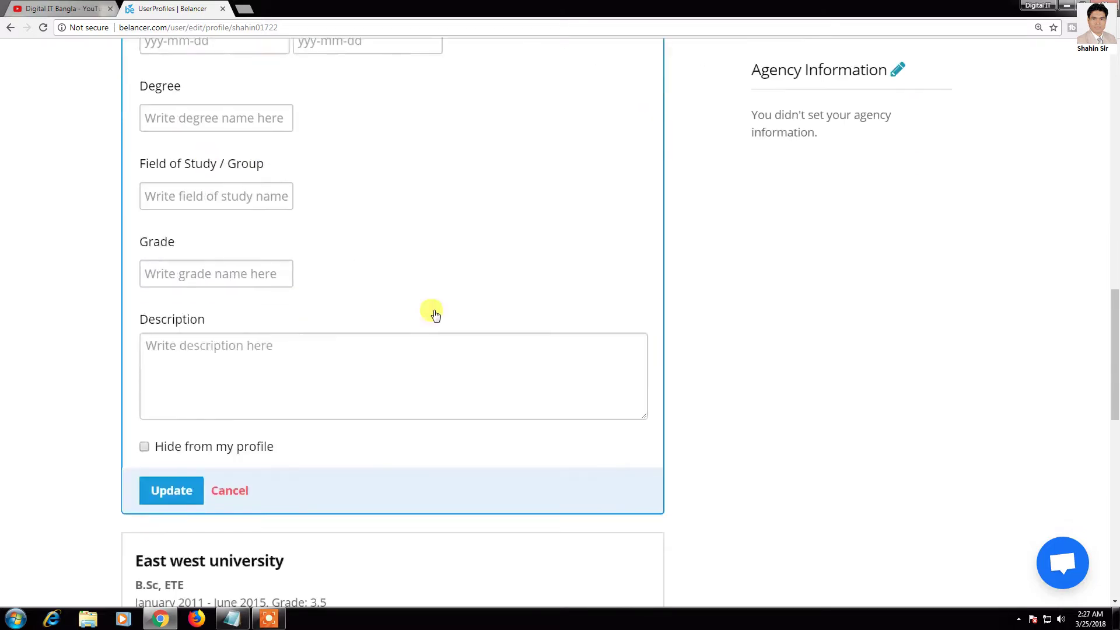
left_click(236, 489)
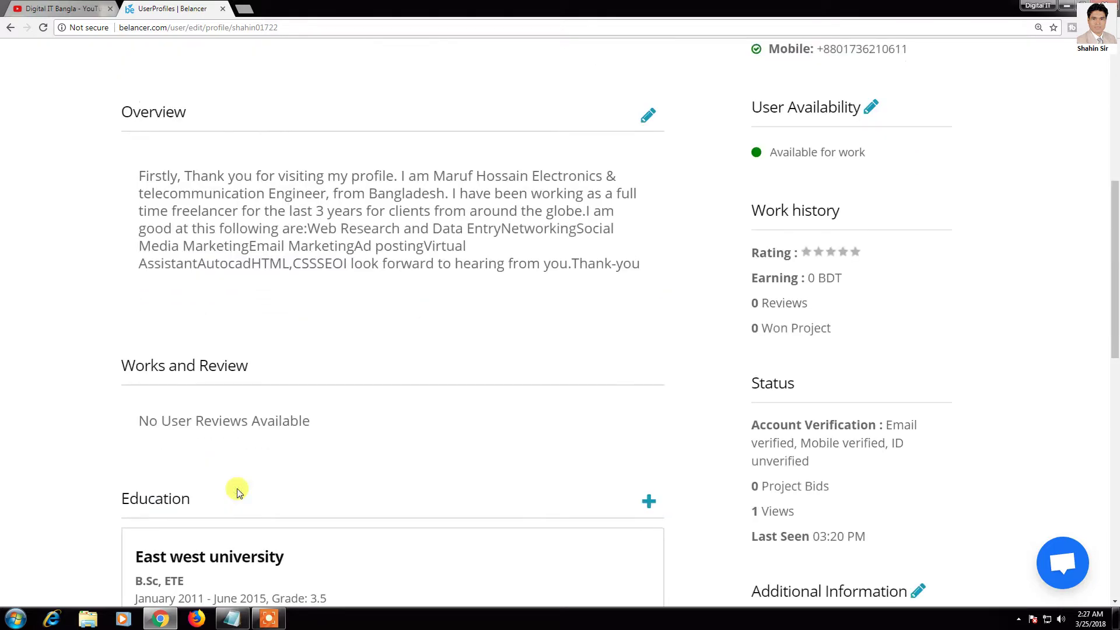
scroll(503, 402, "down", 5)
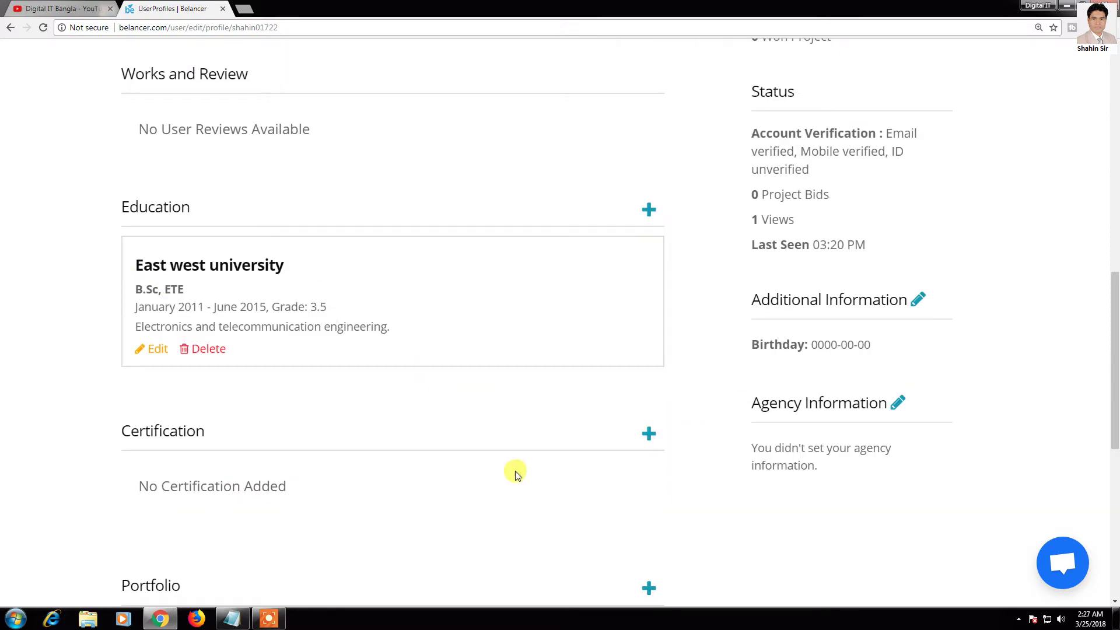
scroll(512, 470, "down", 2)
scroll(633, 335, "down", 1)
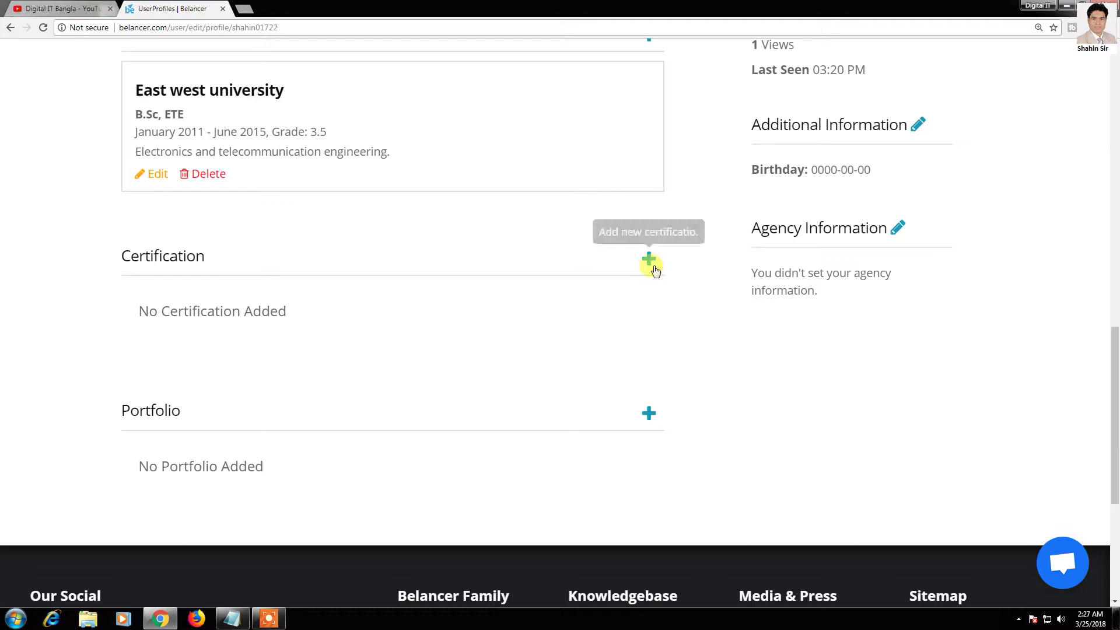
scroll(630, 304, "down", 1)
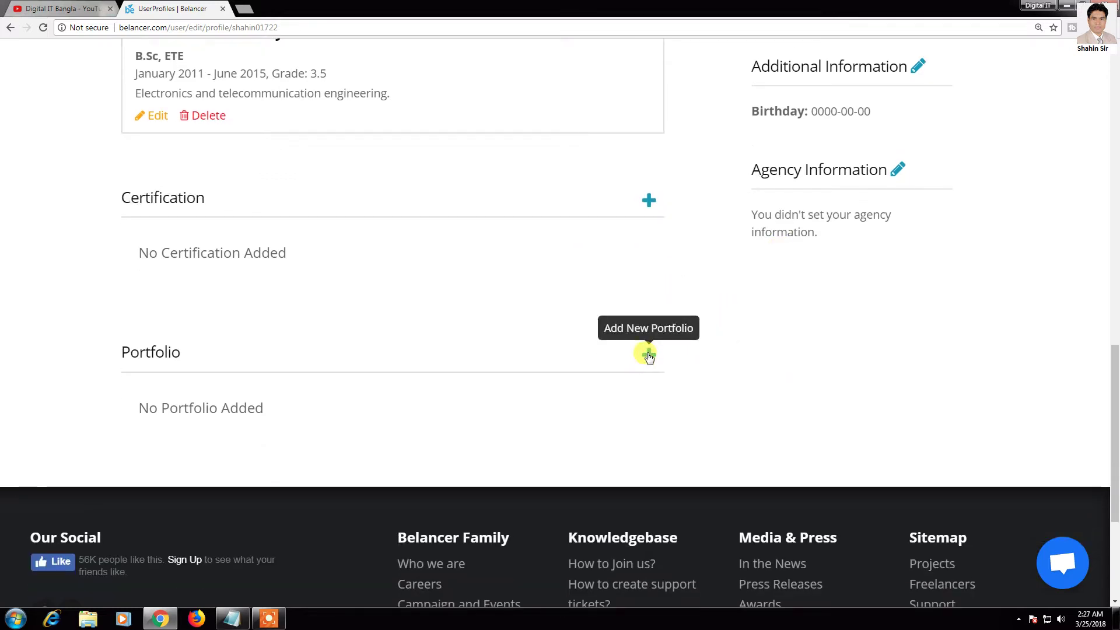
Step: Start a portfolio item titled 'Graphics design/Logo', fixing the typo, described 'Its a logo for a company'
left_click(649, 354)
scroll(789, 331, "down", 2)
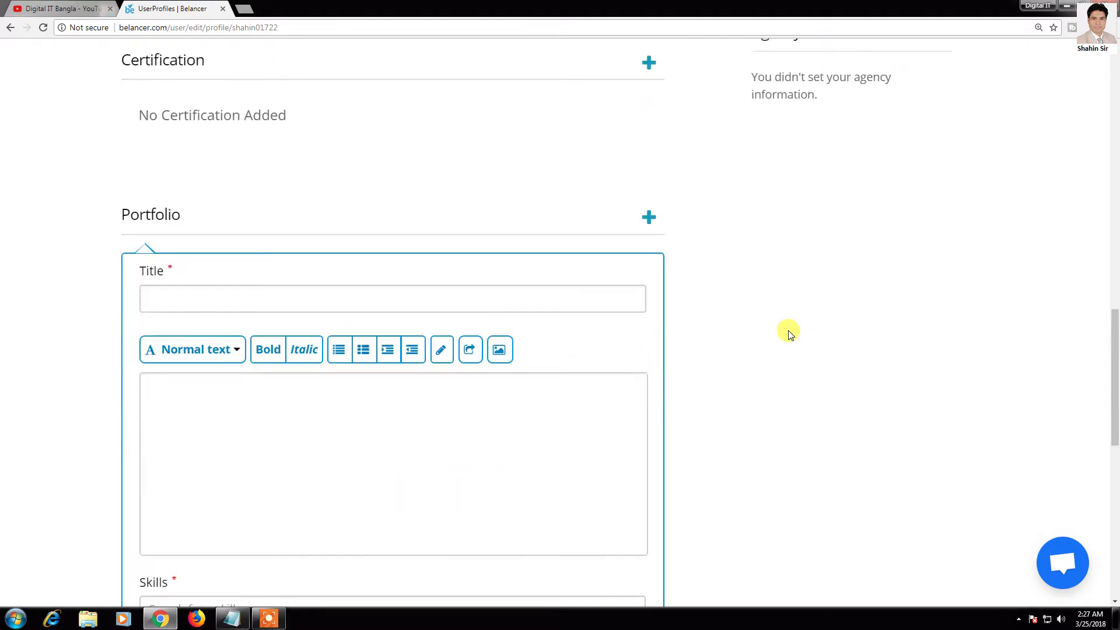
left_click(220, 256)
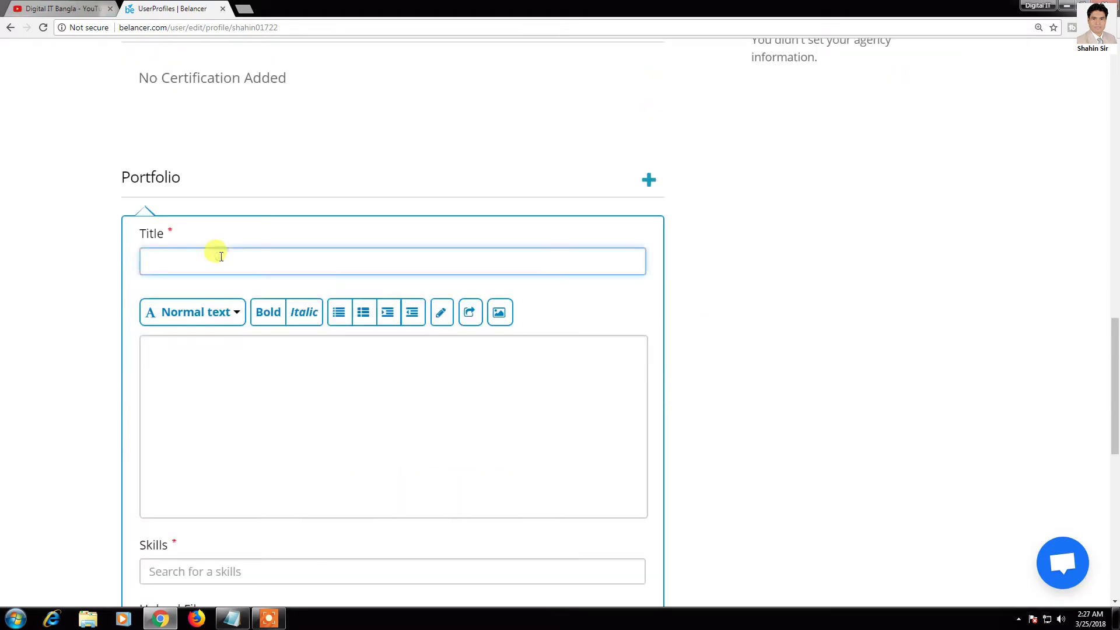
scroll(220, 257, "down", 1)
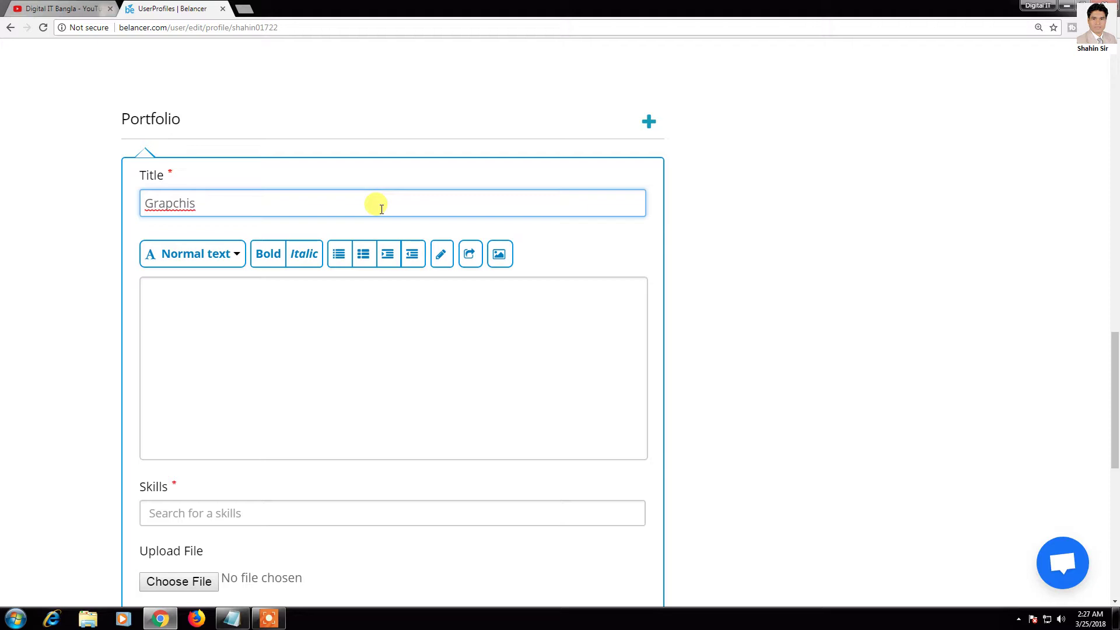
right_click(163, 208)
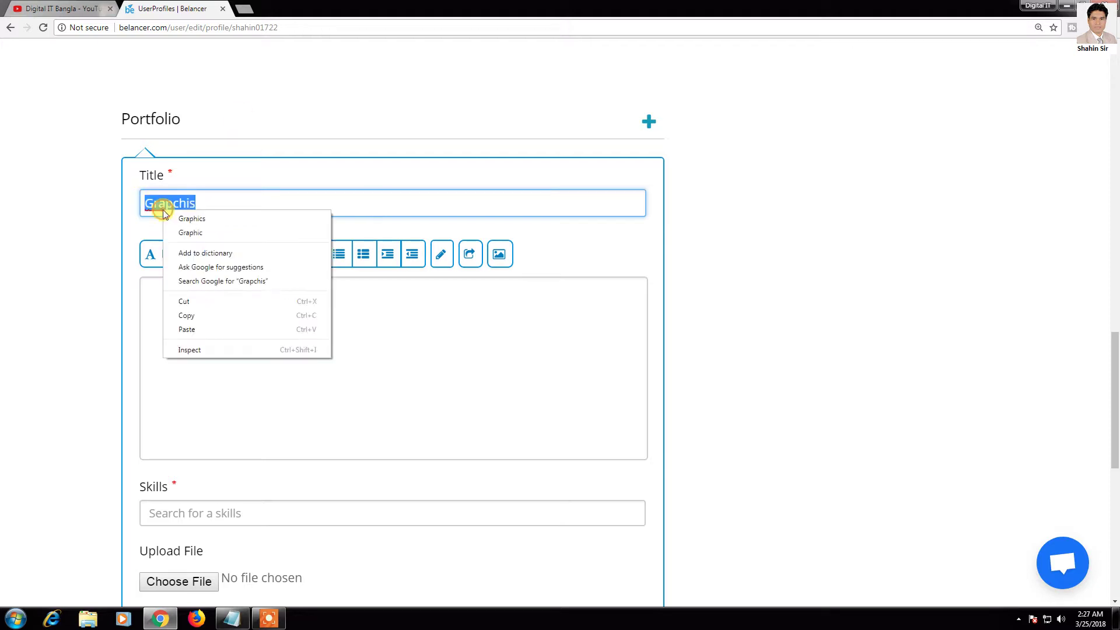
left_click(230, 217)
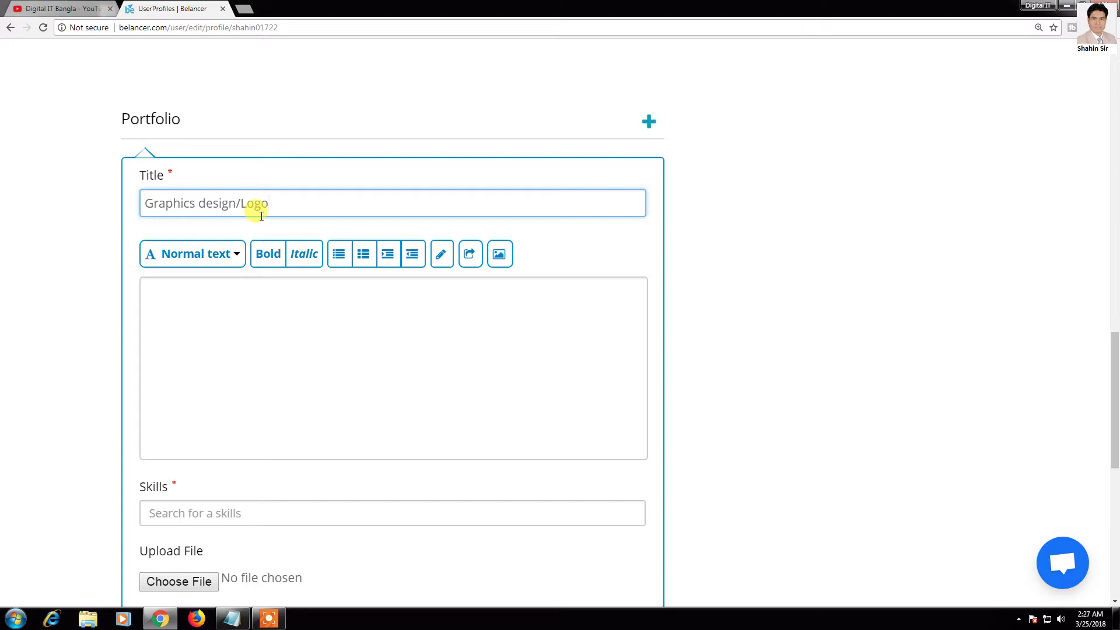
left_click(254, 330)
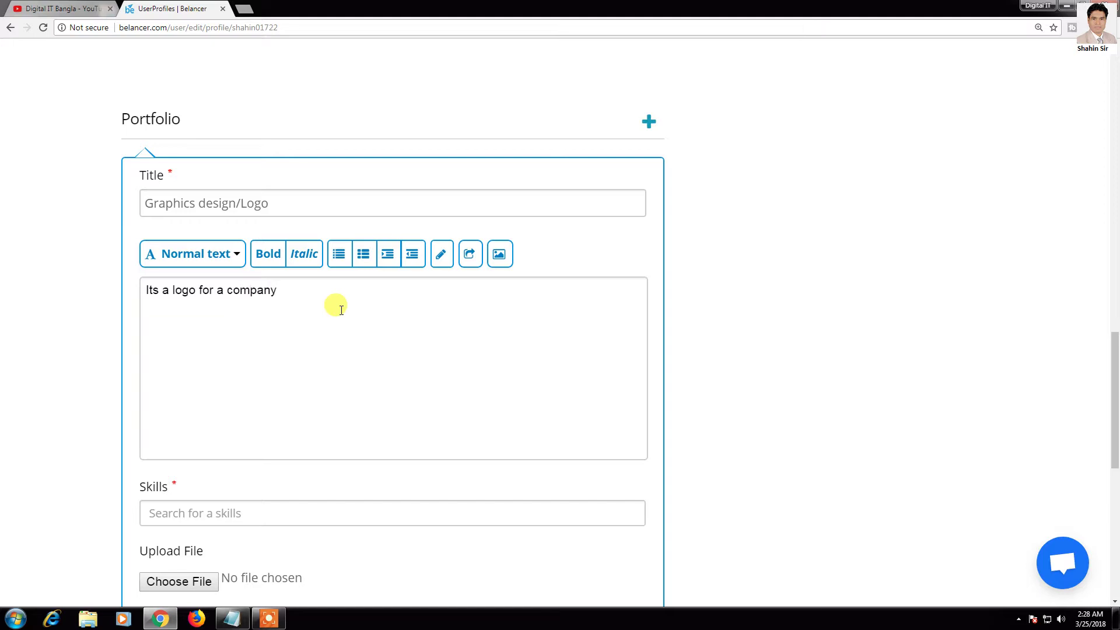
scroll(326, 350, "down", 4)
left_click(245, 282)
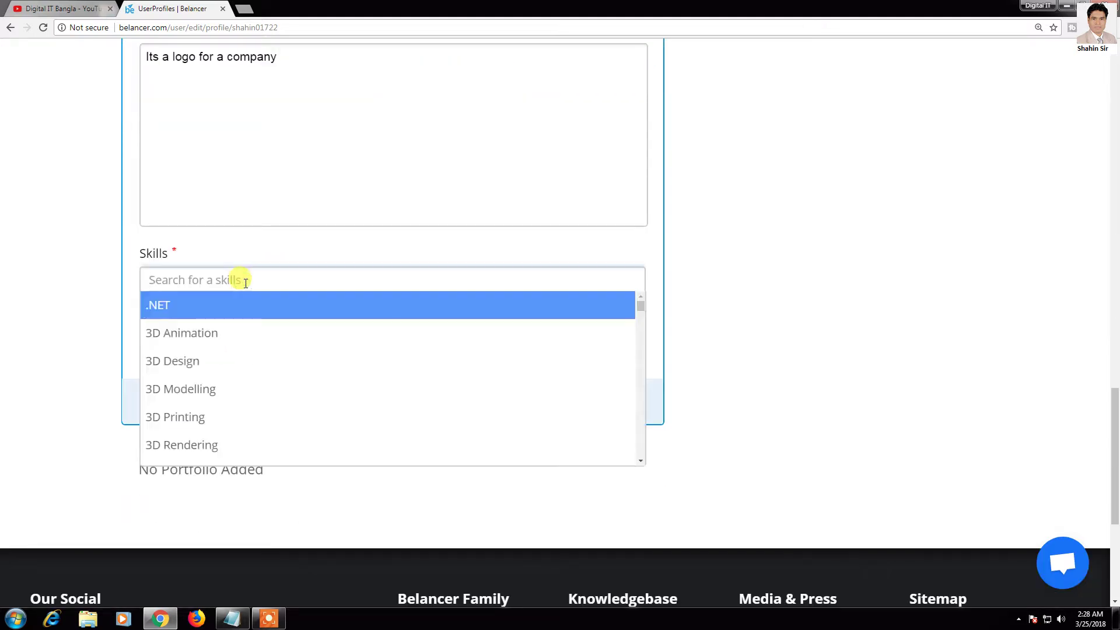
Step: Search 'grap' and add Graphic Design as the portfolio entry's skill
type("gra")
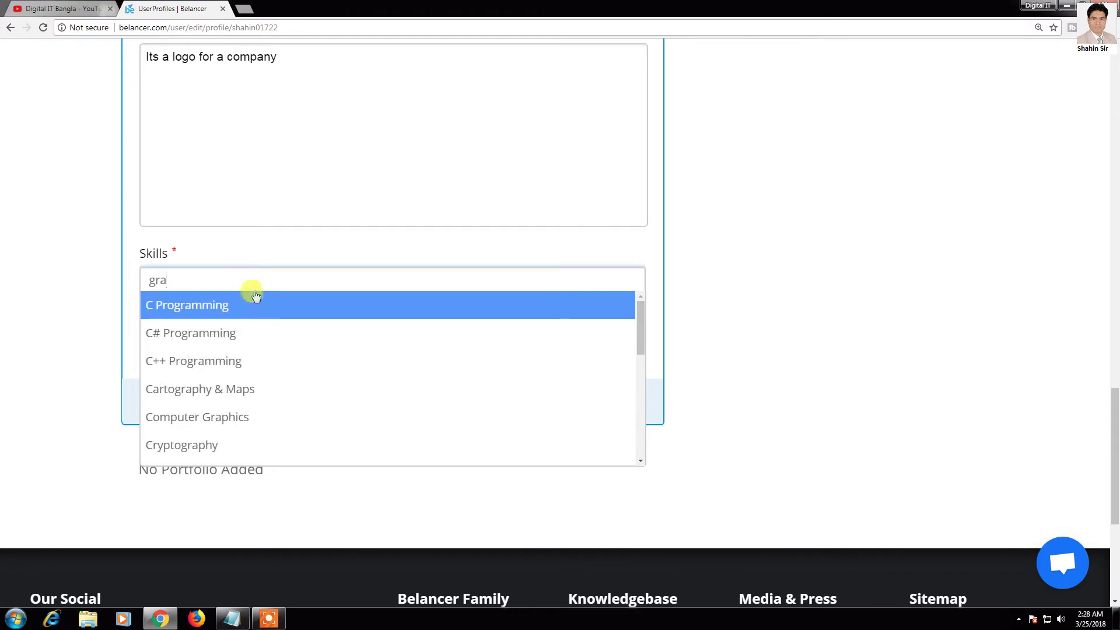
type("p")
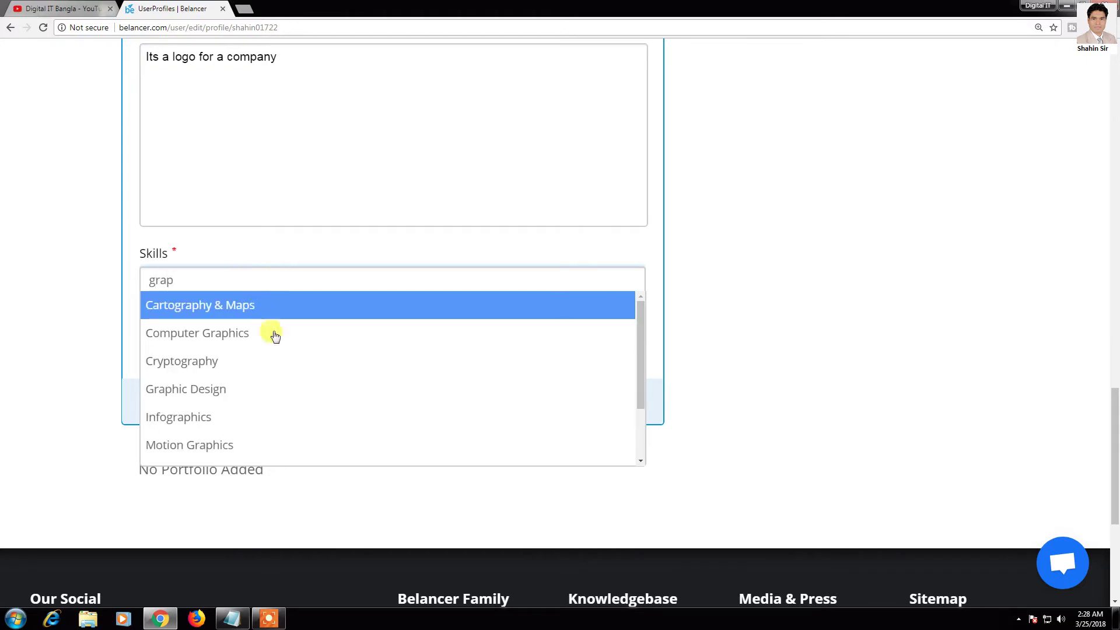
left_click(243, 385)
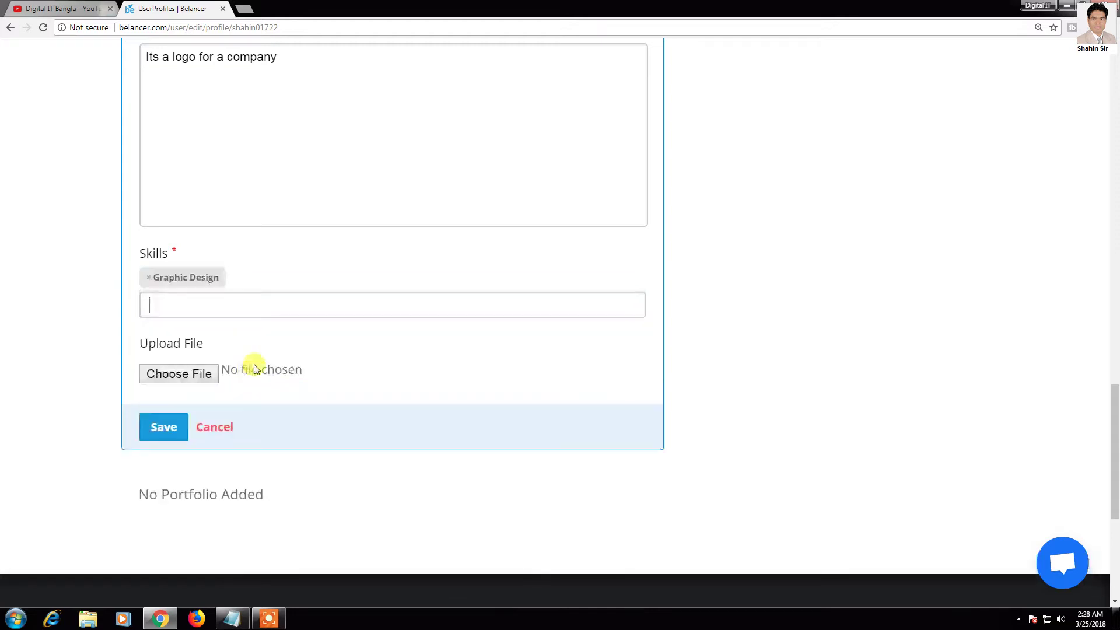
left_click(199, 375)
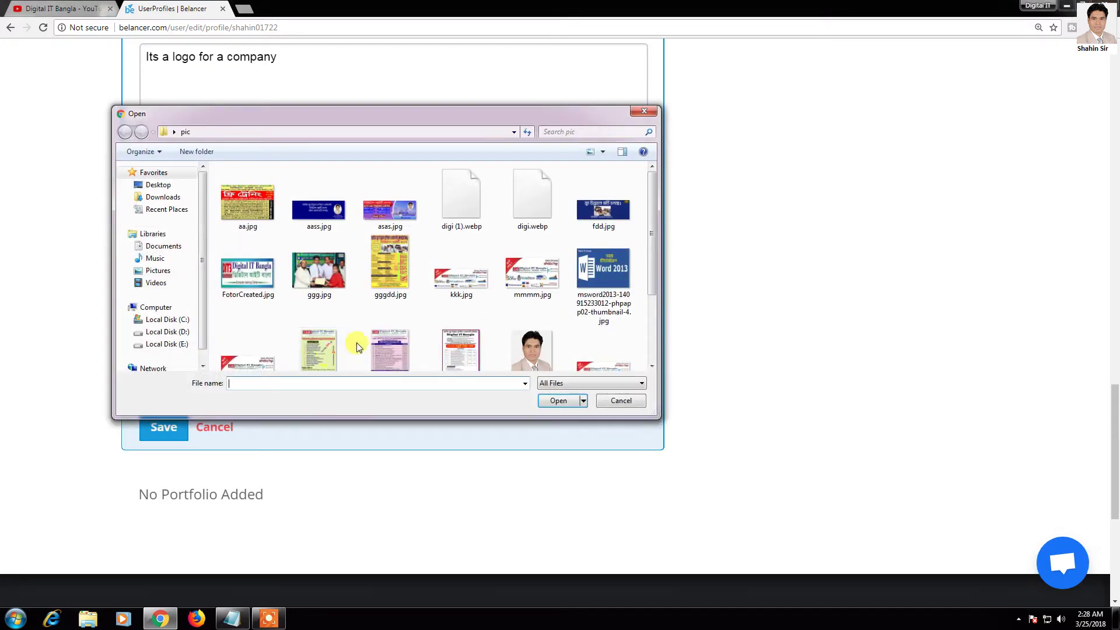
Step: Attach aass.jpg as the portfolio image and save the entry
left_click(377, 266)
scroll(283, 237, "down", 1)
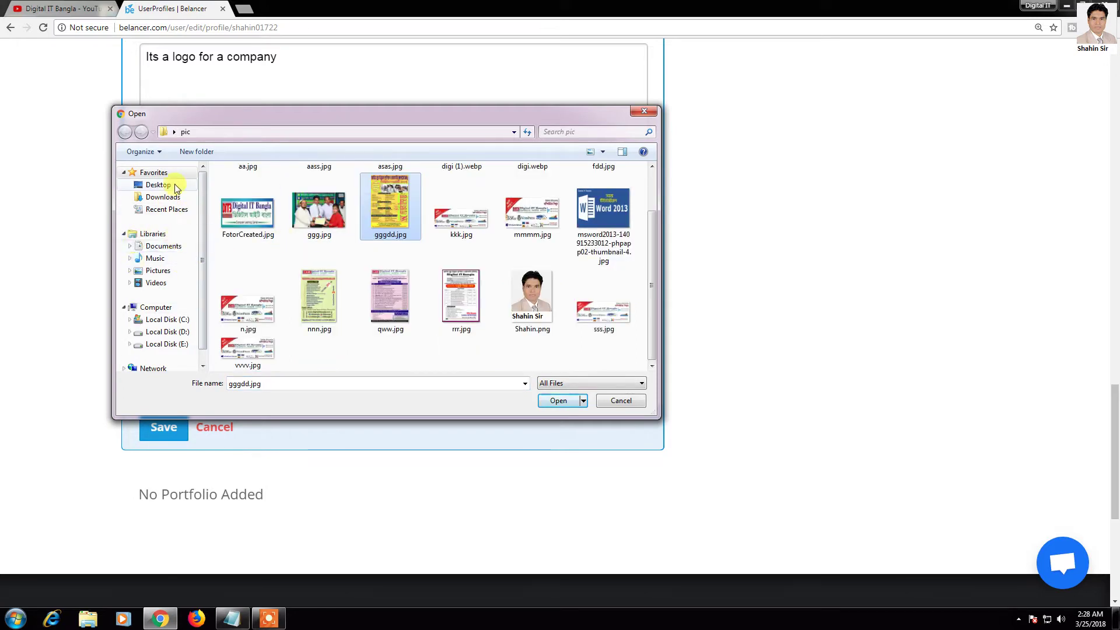
scroll(380, 307, "up", 1)
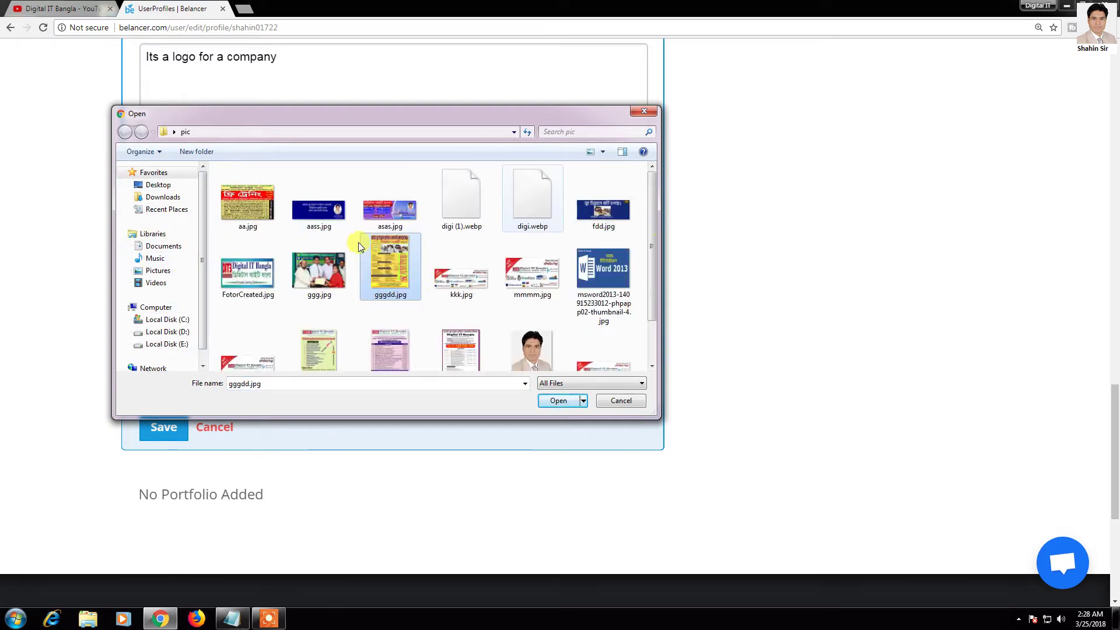
left_click(601, 210)
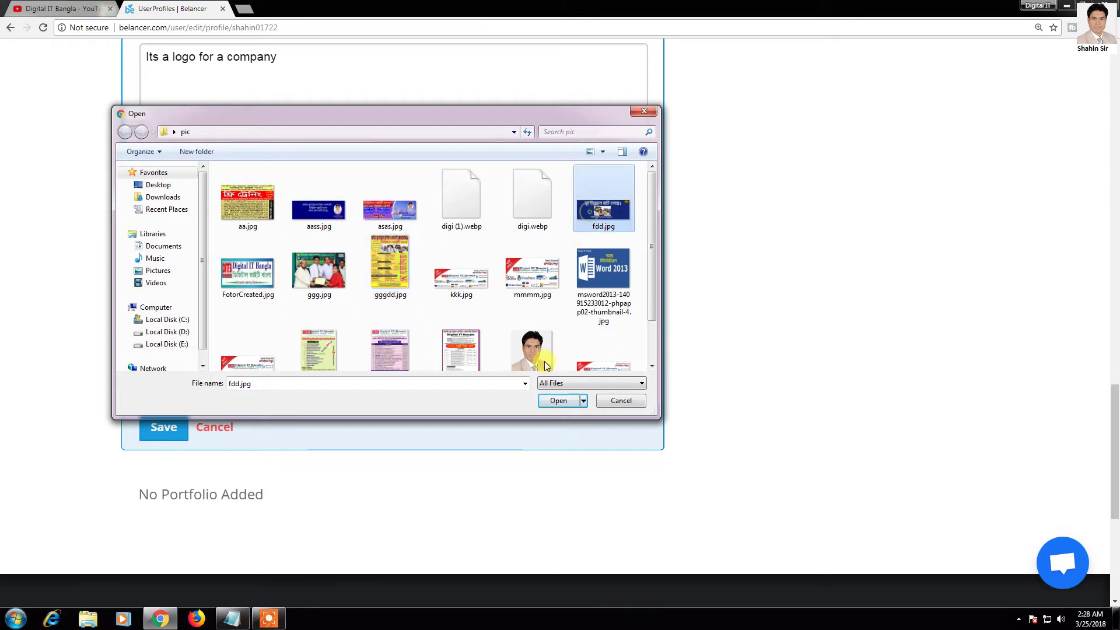
left_click(318, 205)
left_click(564, 401)
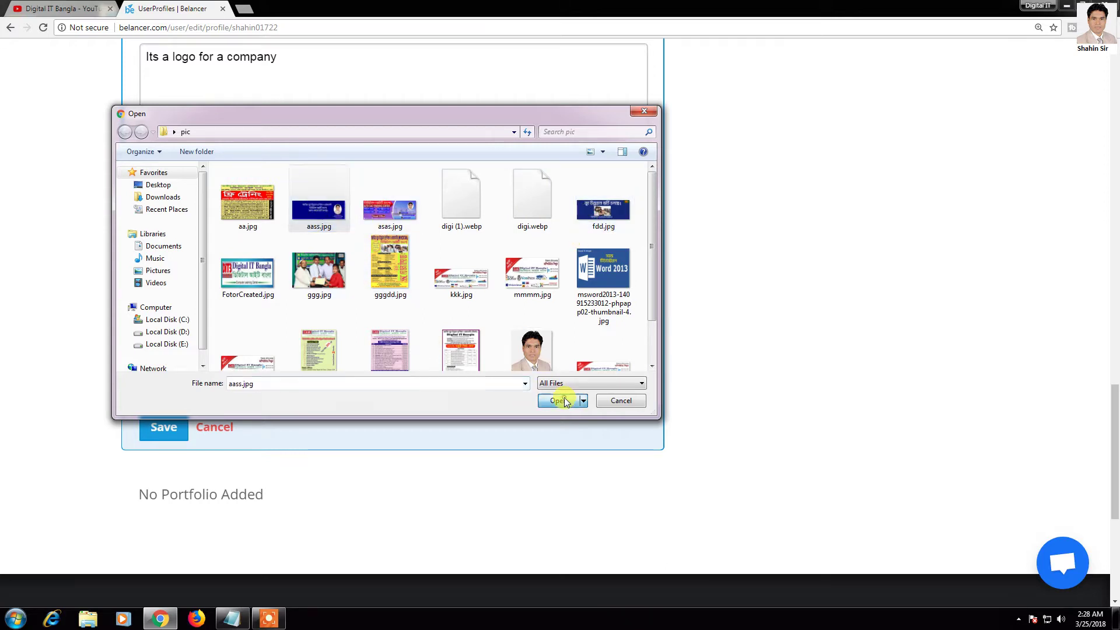
left_click(175, 434)
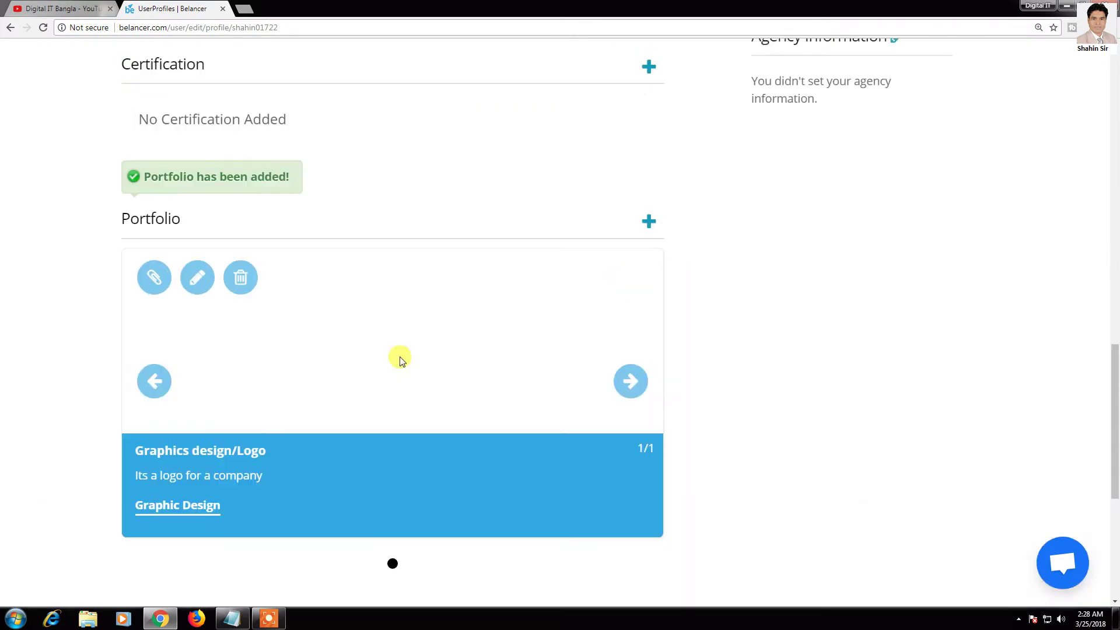
Step: Scroll over the saved Graphics design/Logo portfolio card and back to the profile header
scroll(265, 363, "down", 1)
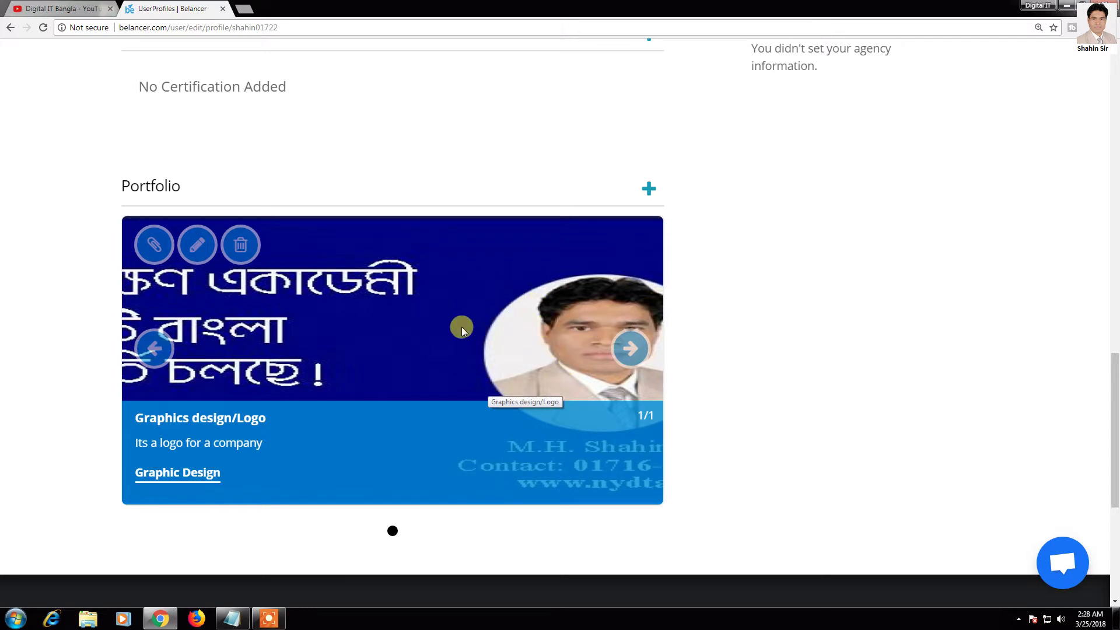
scroll(570, 292, "up", 5)
scroll(570, 292, "up", 12)
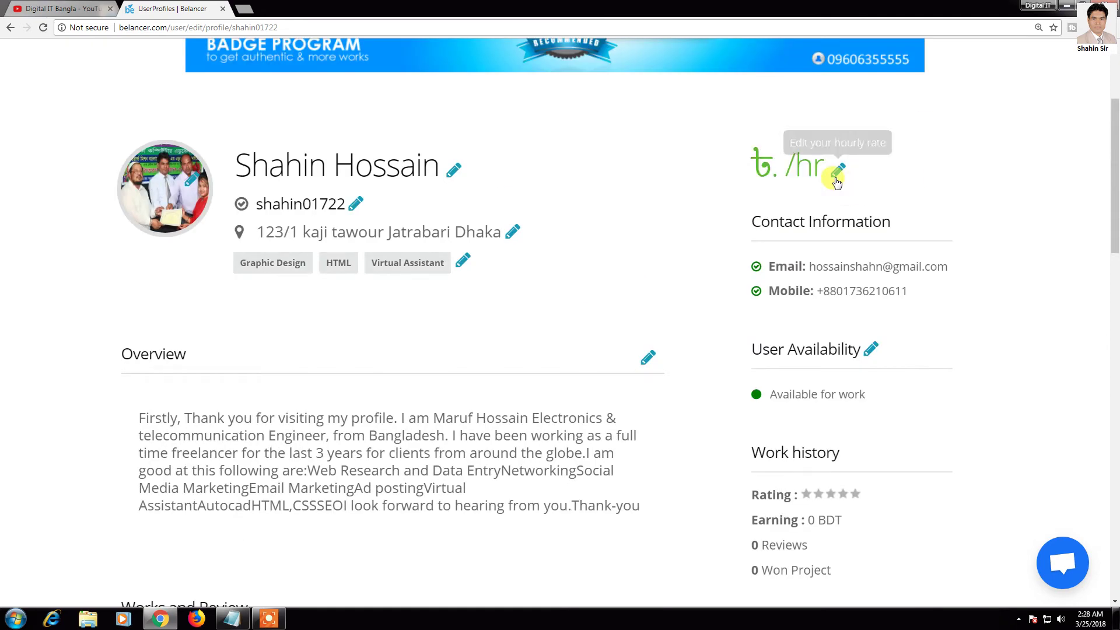
Step: Change the profile's hourly rate to ৳200/hr
left_click(837, 175)
left_click(824, 252)
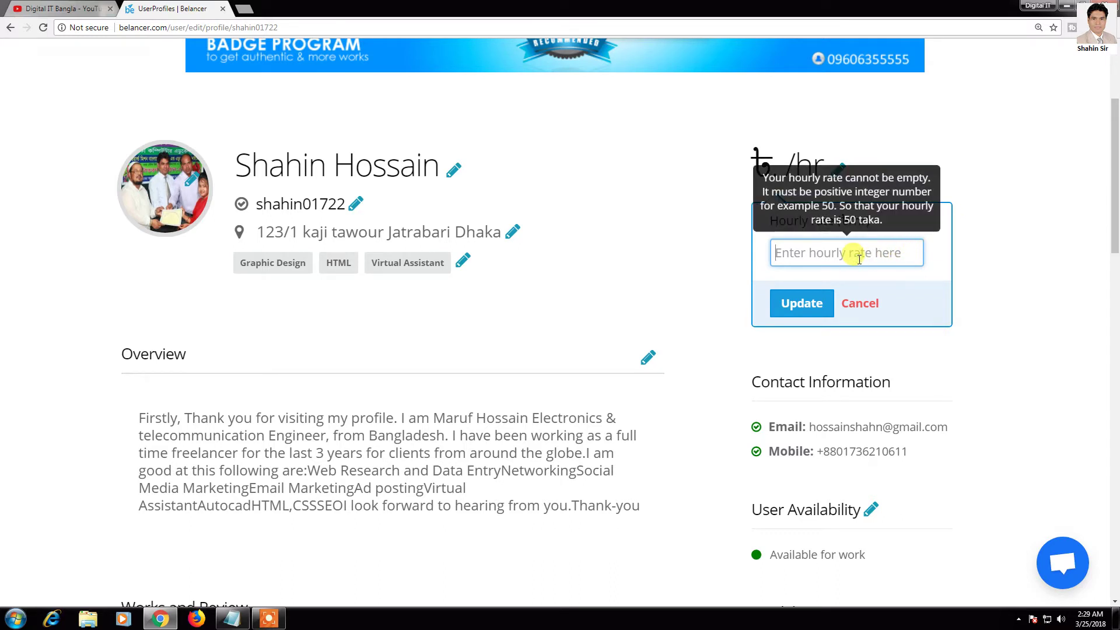
type("200")
left_click(799, 314)
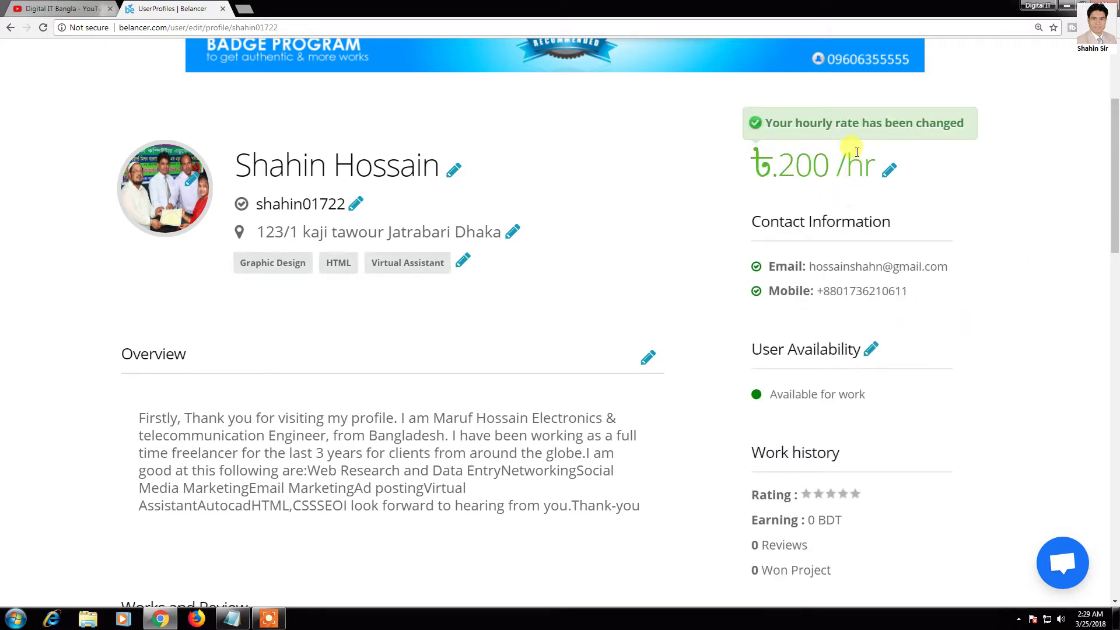
scroll(931, 268, "down", 3)
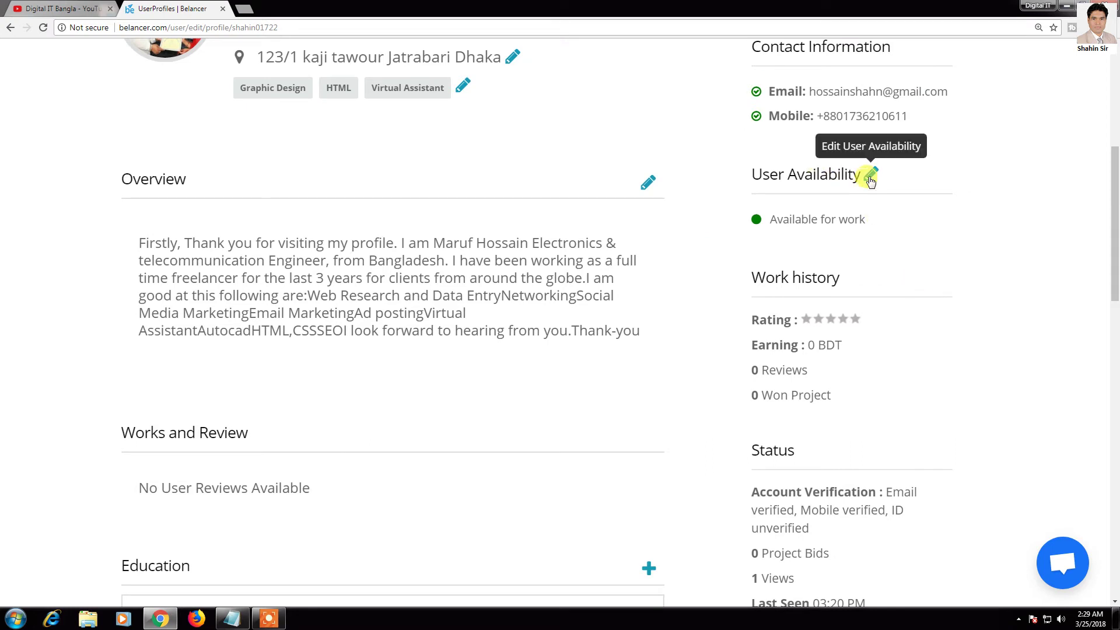
Step: Set the User Availability status to Available for work
left_click(870, 173)
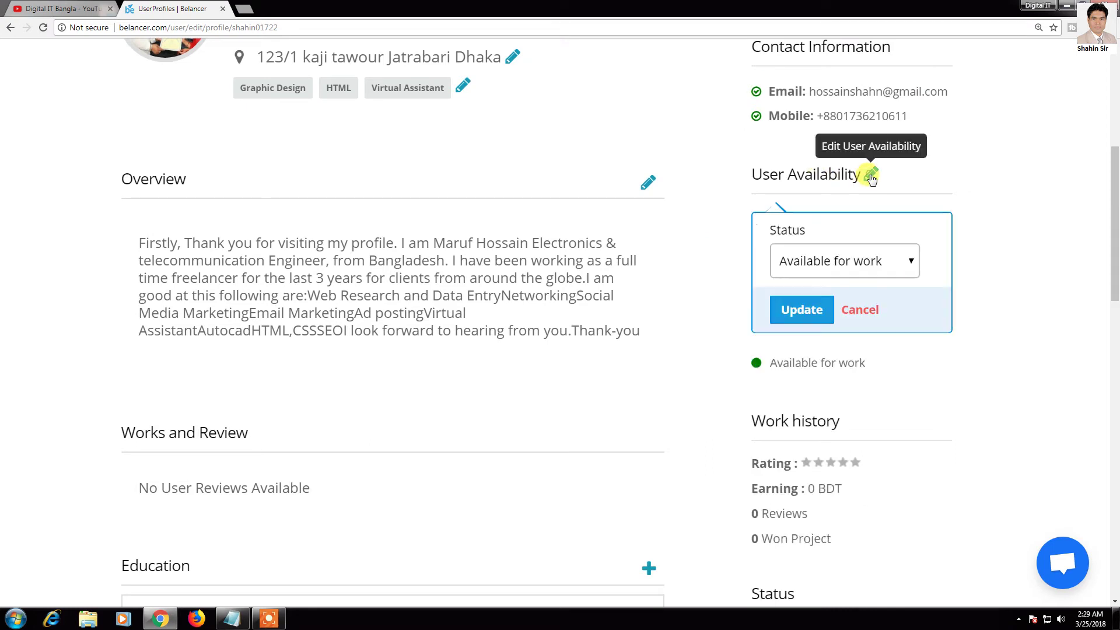
left_click(909, 266)
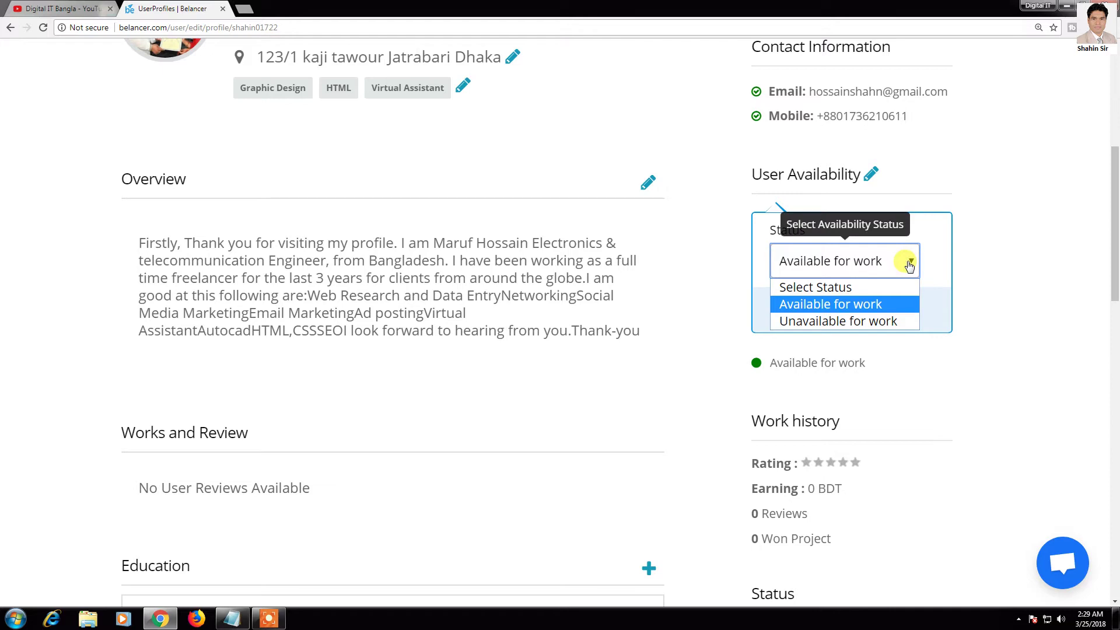
left_click(861, 304)
left_click(807, 321)
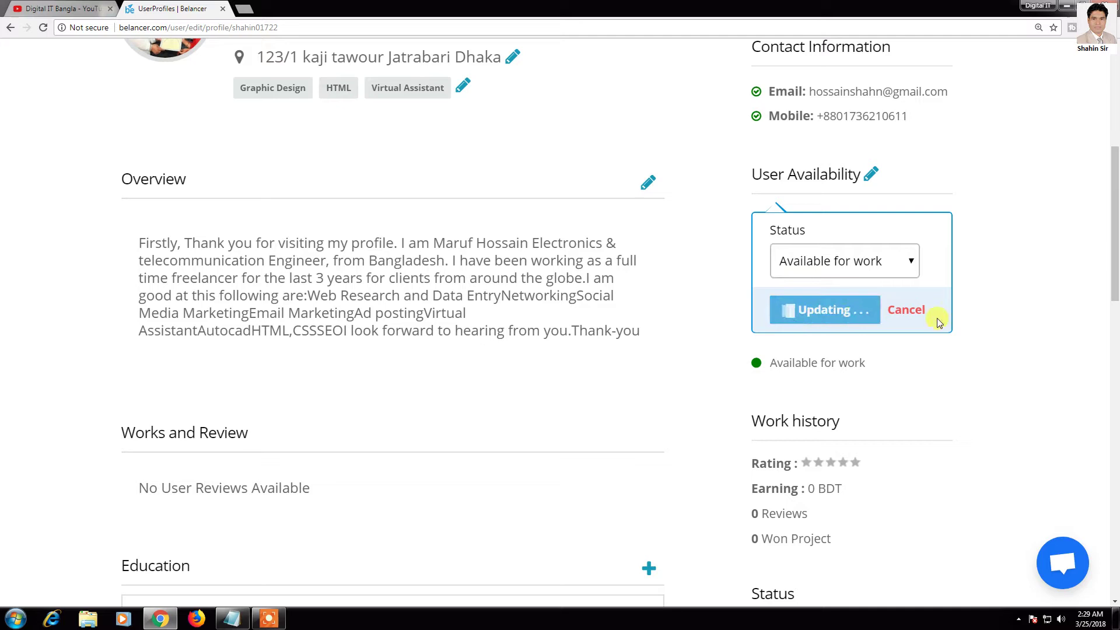
scroll(971, 292, "down", 2)
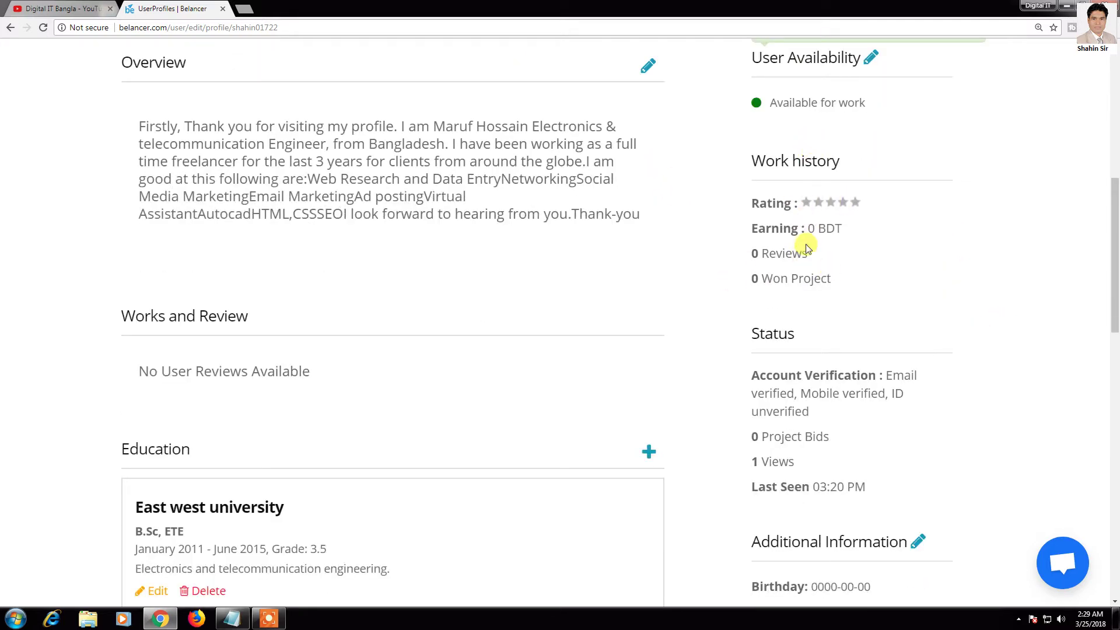
scroll(802, 300, "down", 3)
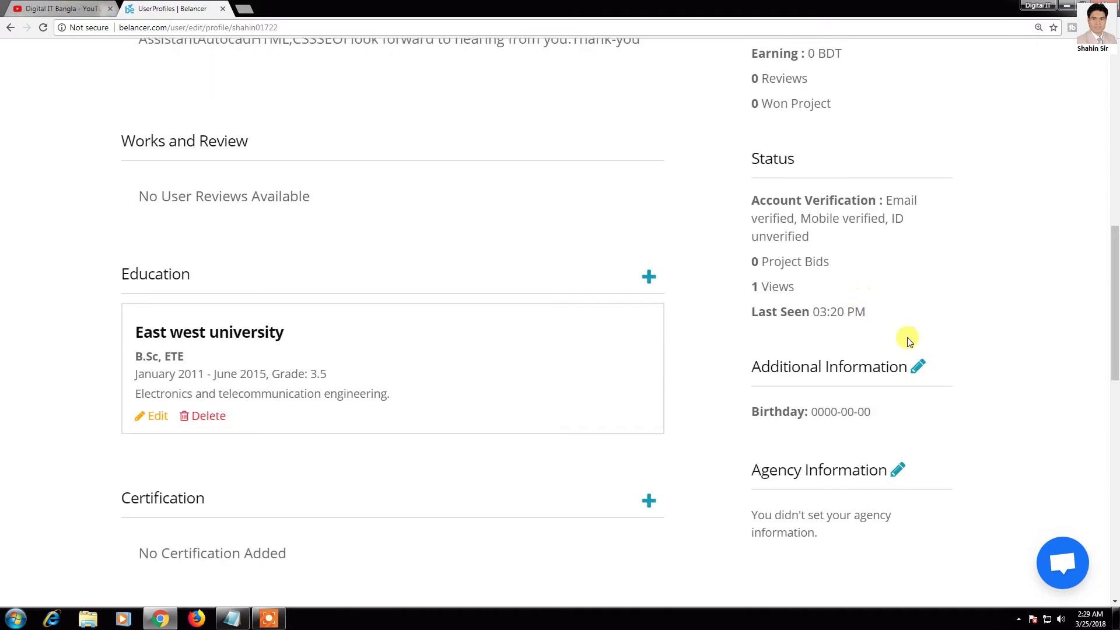
scroll(908, 341, "down", 1)
left_click(918, 308)
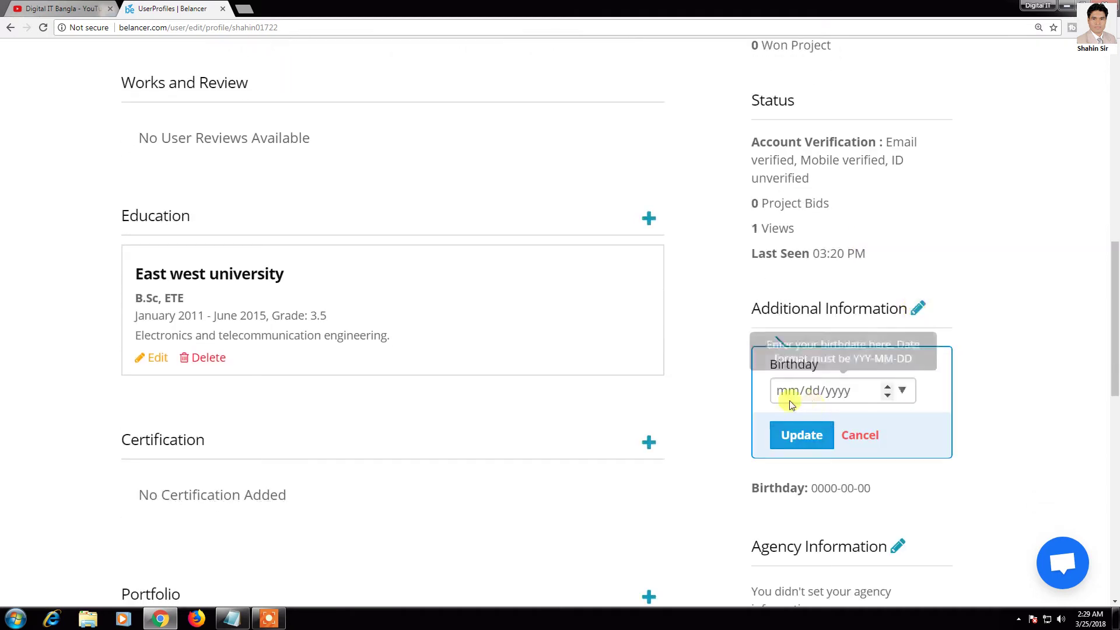
left_click(903, 390)
left_click(1015, 379)
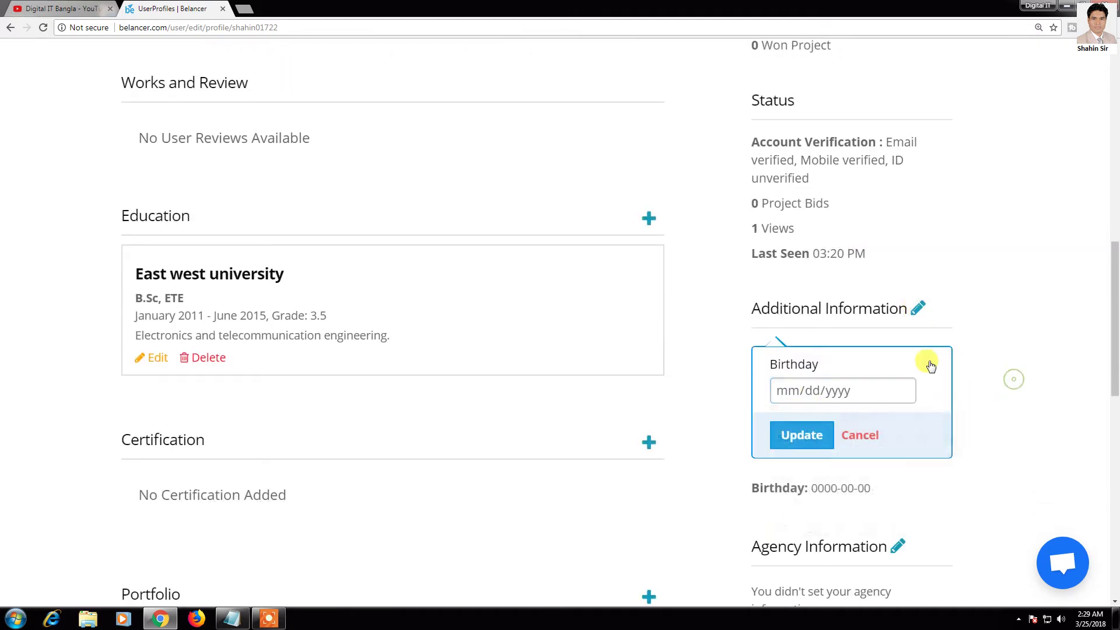
scroll(846, 378, "down", 1)
left_click(851, 378)
scroll(864, 382, "down", 1)
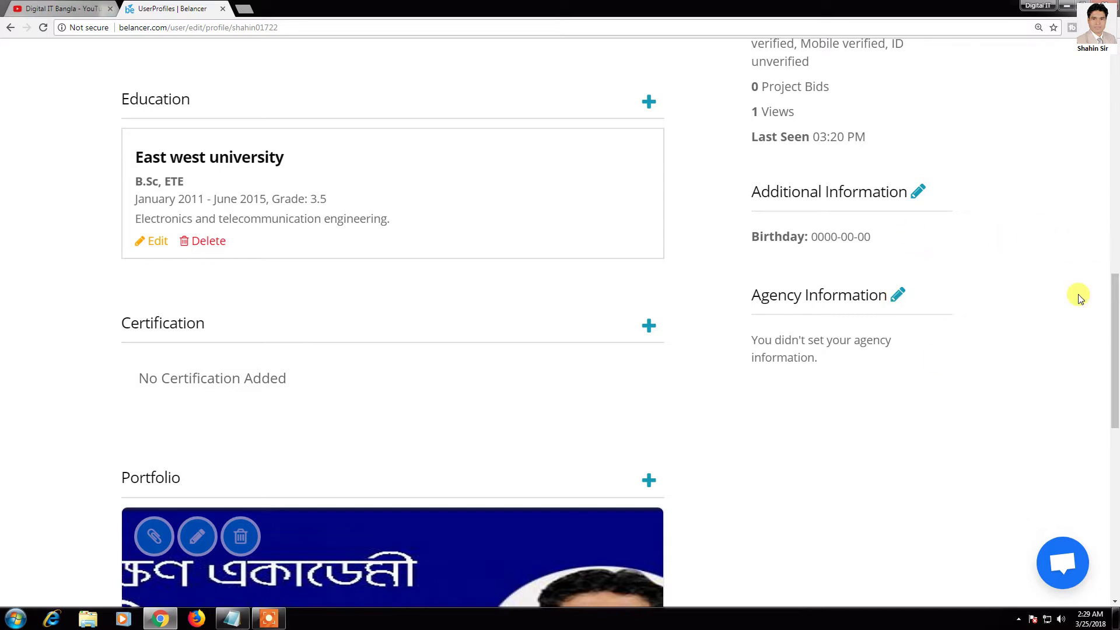
left_click(899, 297)
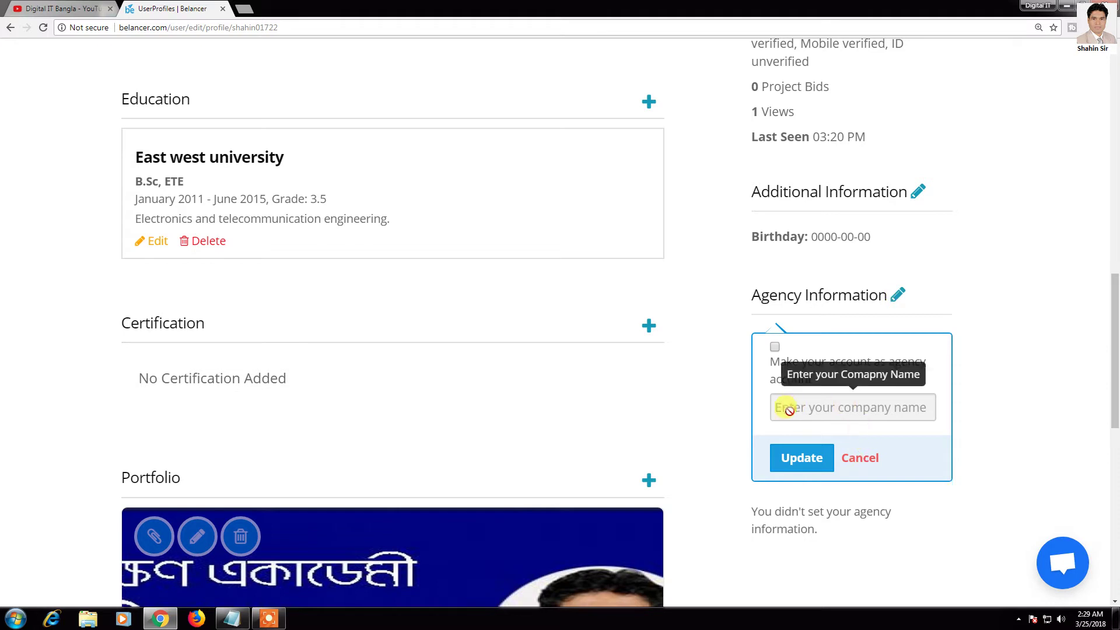
left_click(868, 460)
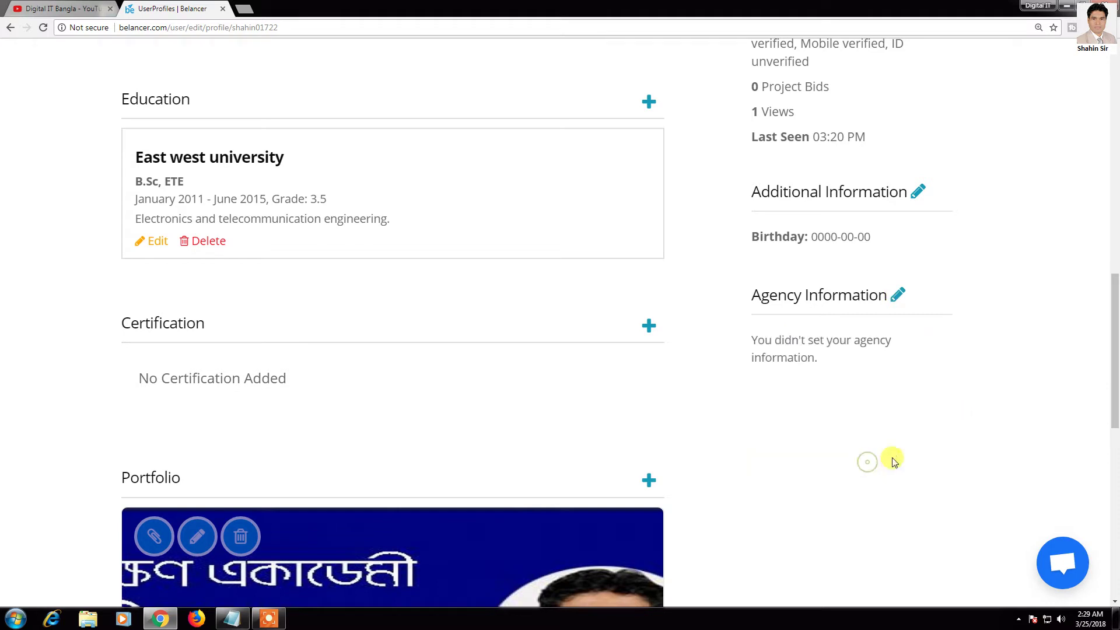
scroll(1001, 436, "up", 10)
scroll(1001, 438, "up", 3)
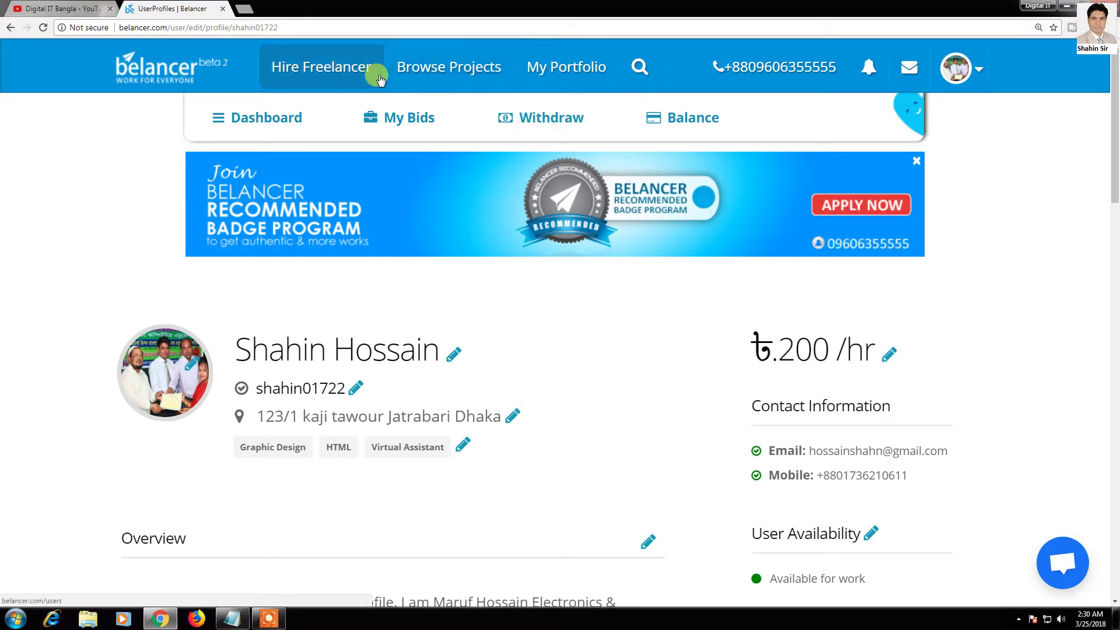
Step: Browse the projects list and open Personal / Virtual Assistant in a new tab
left_click(472, 72)
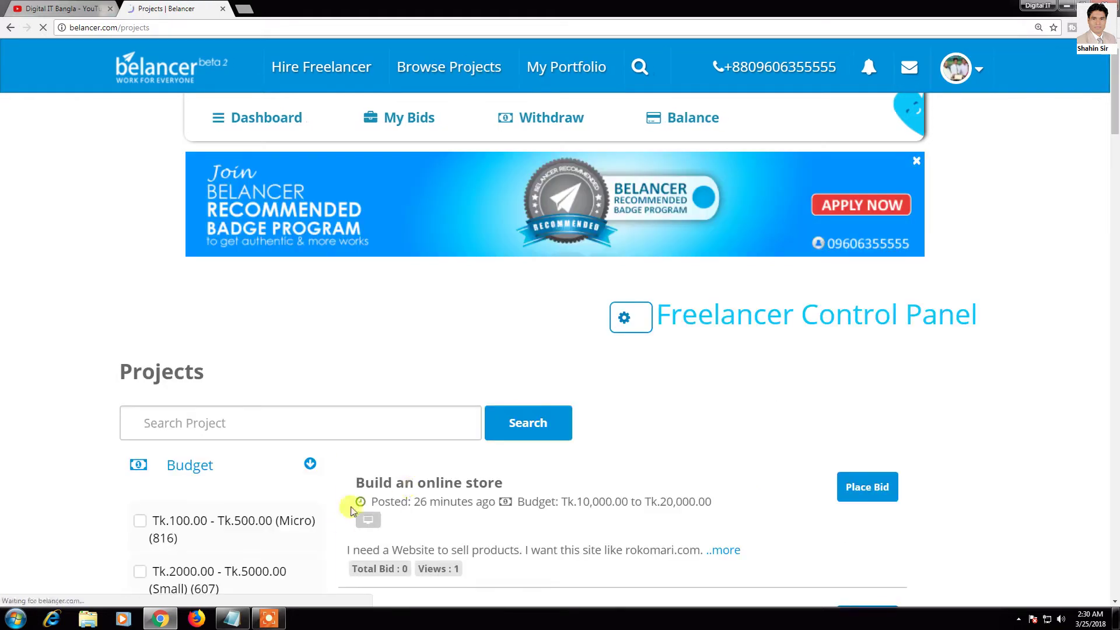
scroll(376, 470, "down", 3)
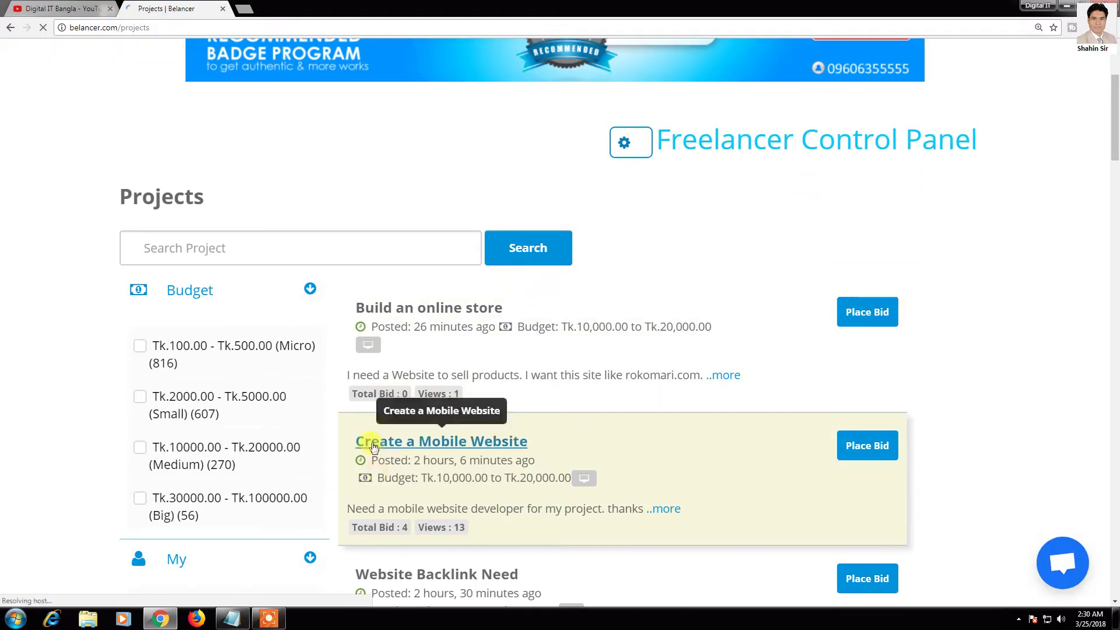
scroll(452, 295, "down", 5)
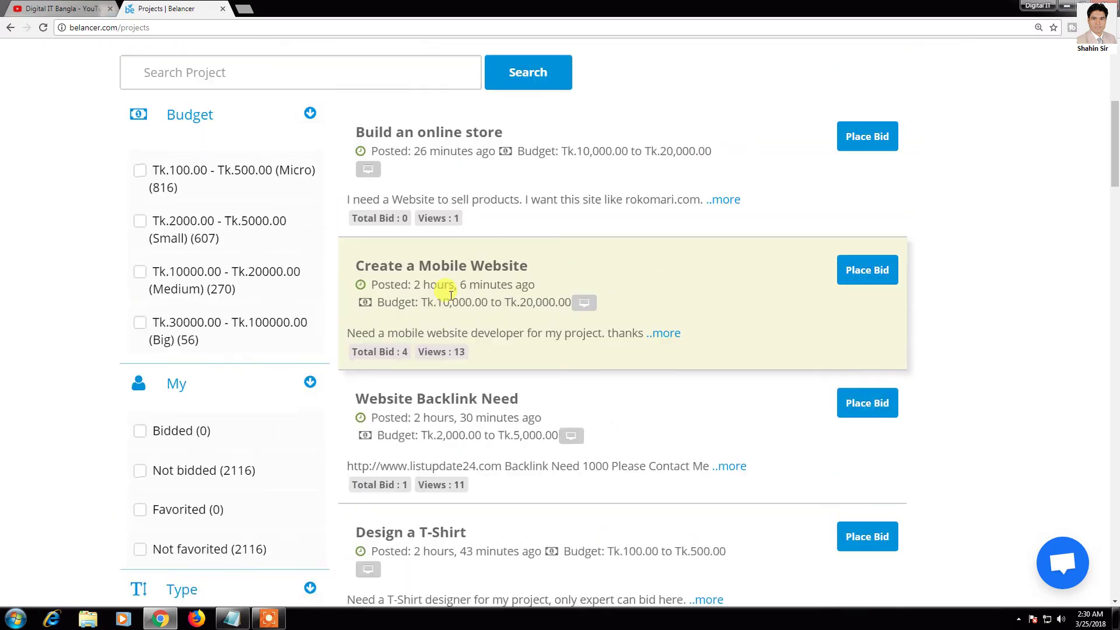
scroll(452, 303, "down", 4)
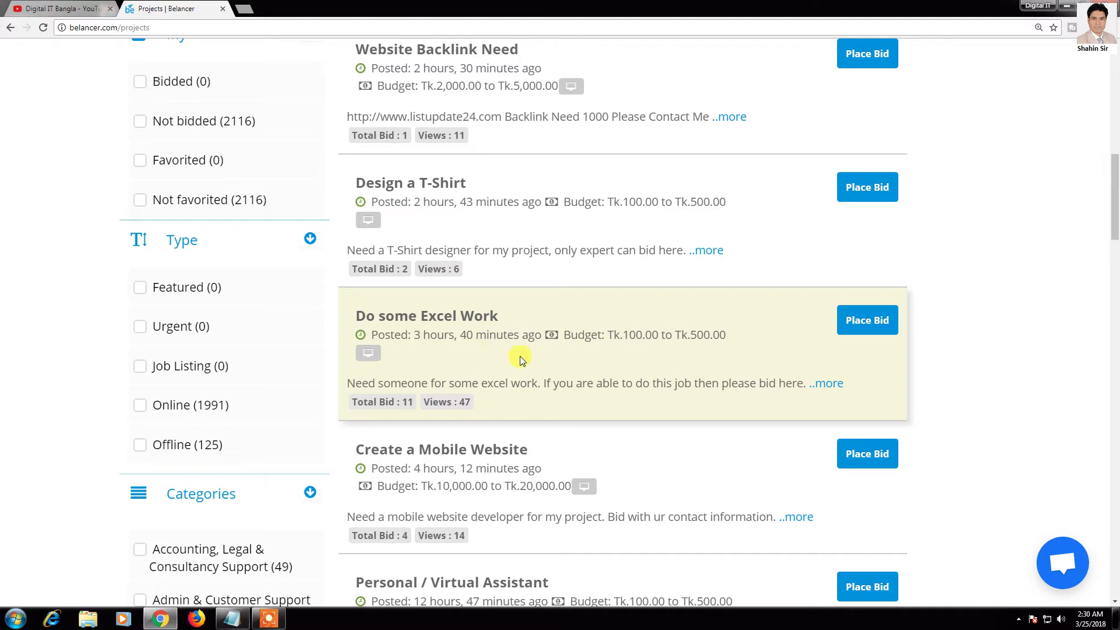
scroll(313, 317, "down", 1)
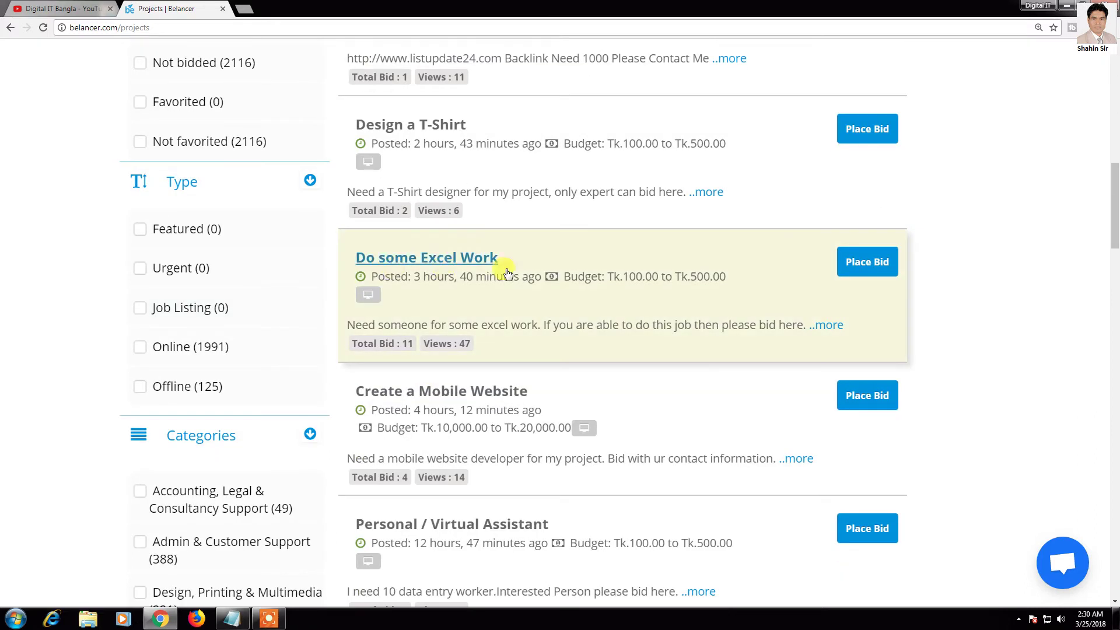
scroll(530, 300, "down", 2)
scroll(491, 326, "down", 3)
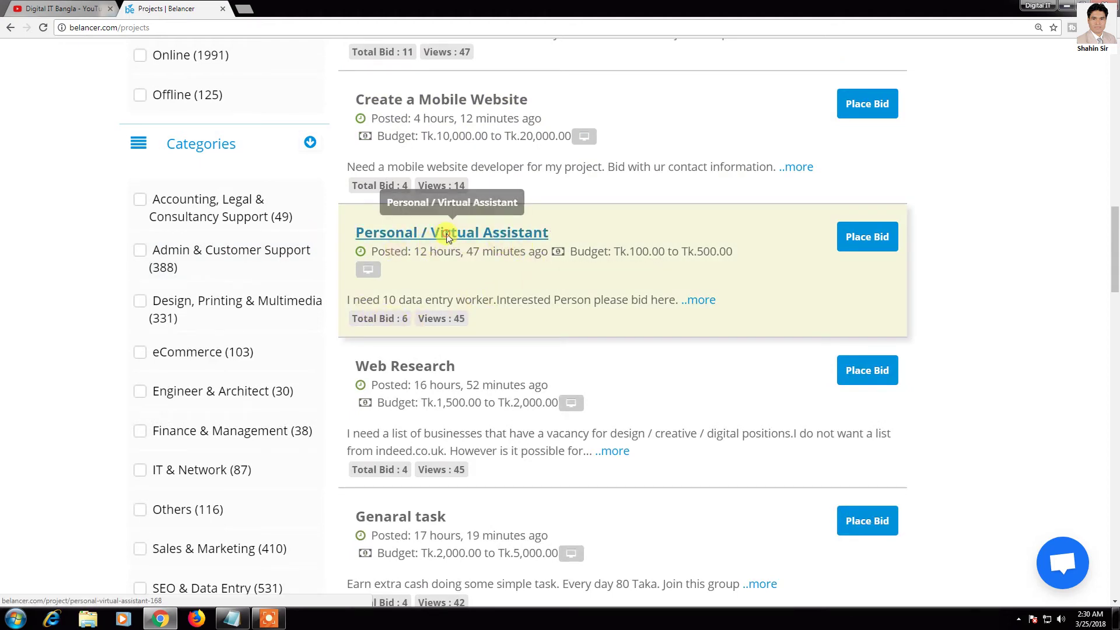
right_click(475, 235)
left_click(482, 243)
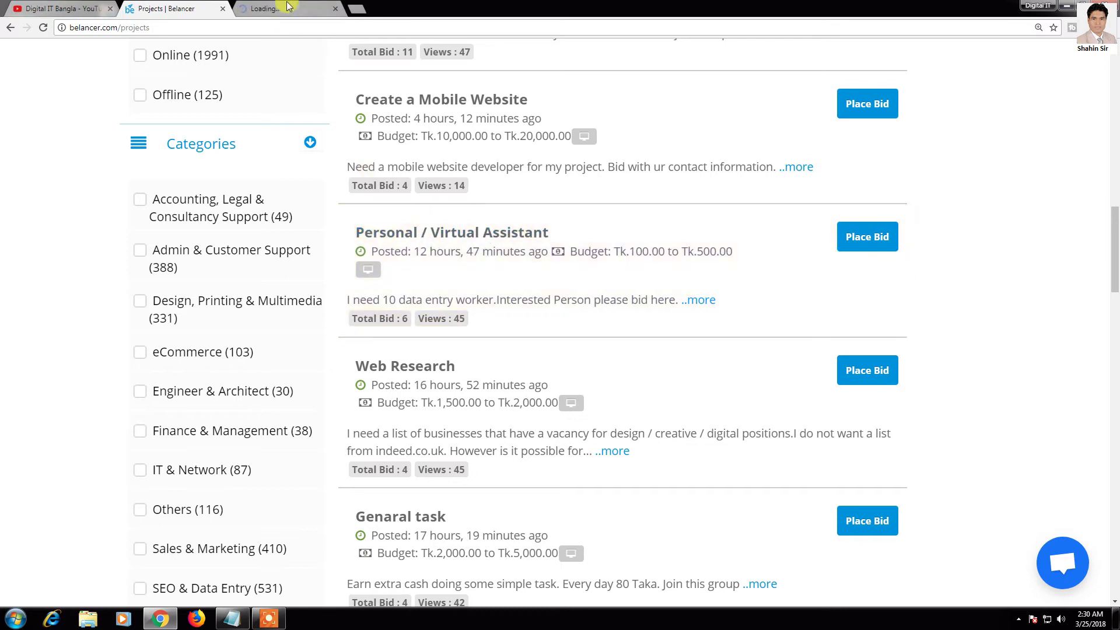
Step: Glance at the new project tab, then return to and scroll the projects list
left_click(285, 8)
left_click(175, 9)
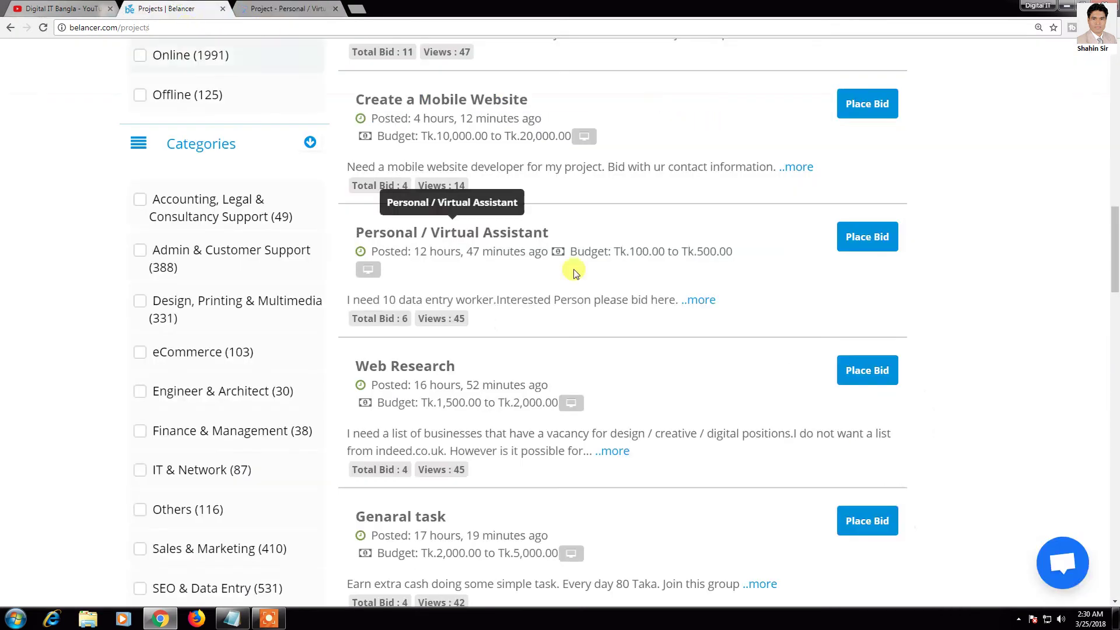
scroll(222, 245, "down", 3)
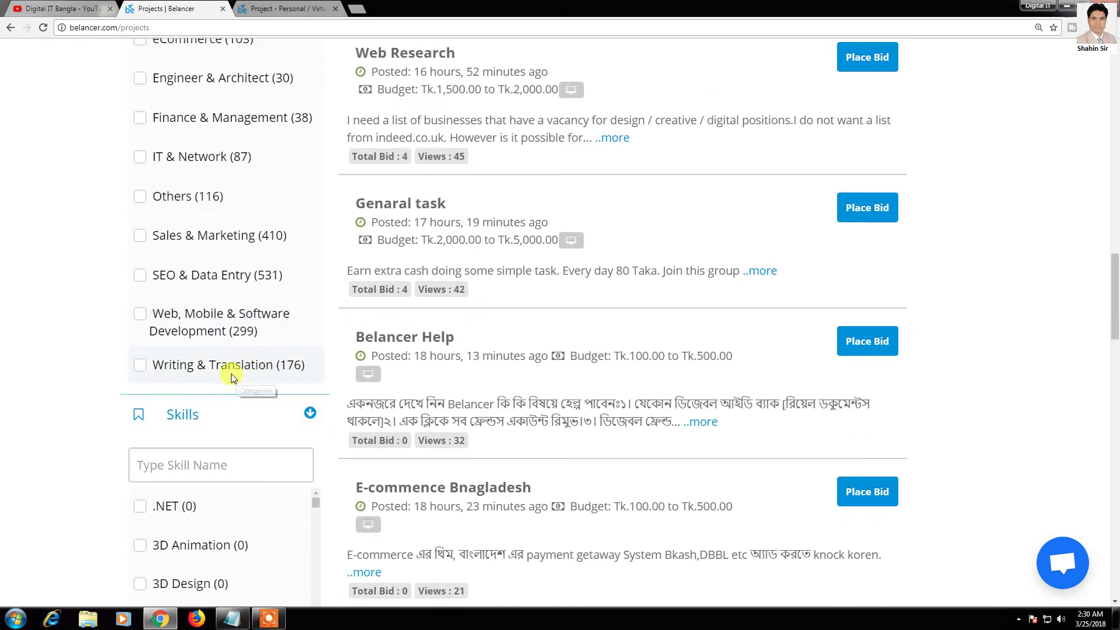
scroll(231, 374, "down", 3)
scroll(152, 443, "down", 3)
scroll(170, 467, "down", 5)
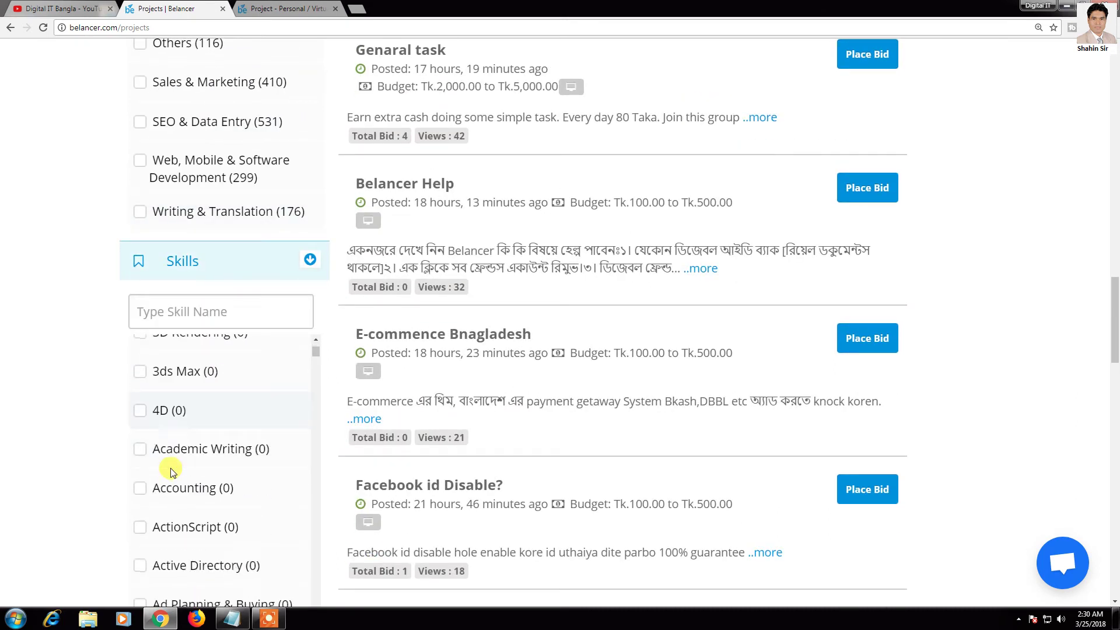
scroll(261, 487, "up", 7)
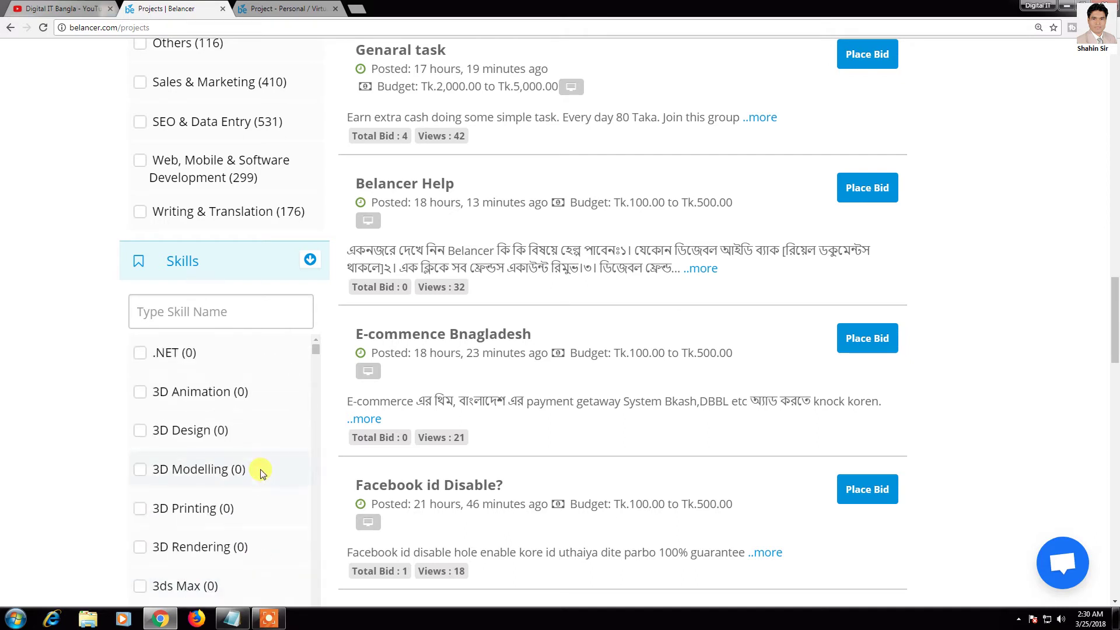
scroll(591, 310, "up", 3)
scroll(591, 309, "up", 4)
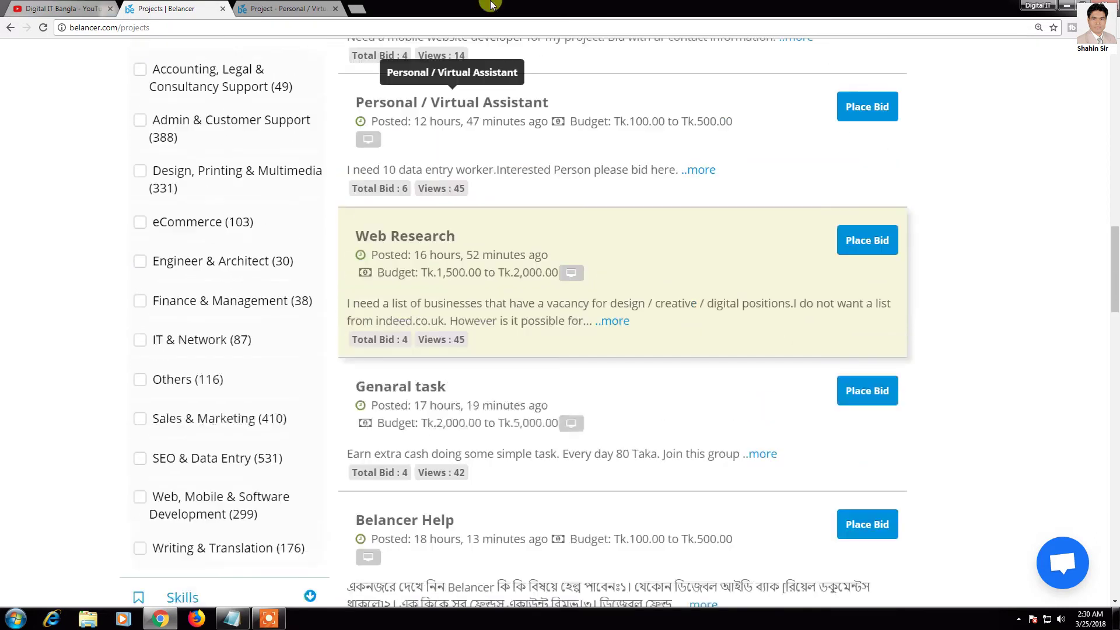
Step: Review the Personal / Virtual Assistant project's Tk.100.00 - Tk.500.00 budget and existing bids
left_click(305, 7)
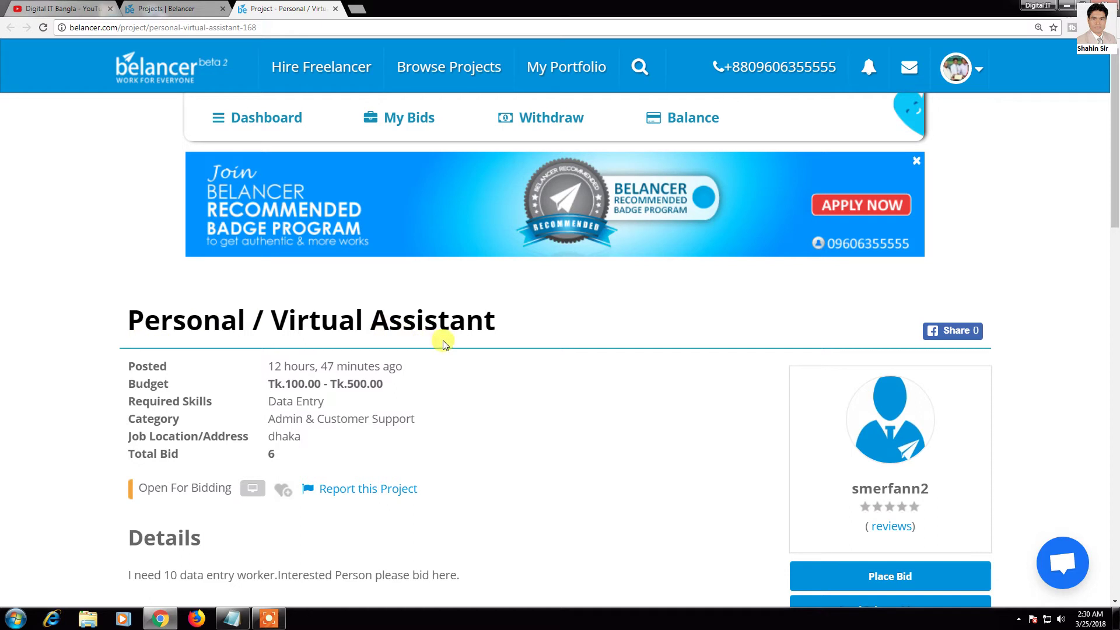
scroll(452, 347, "down", 1)
scroll(455, 349, "down", 3)
mouse_move(330, 188)
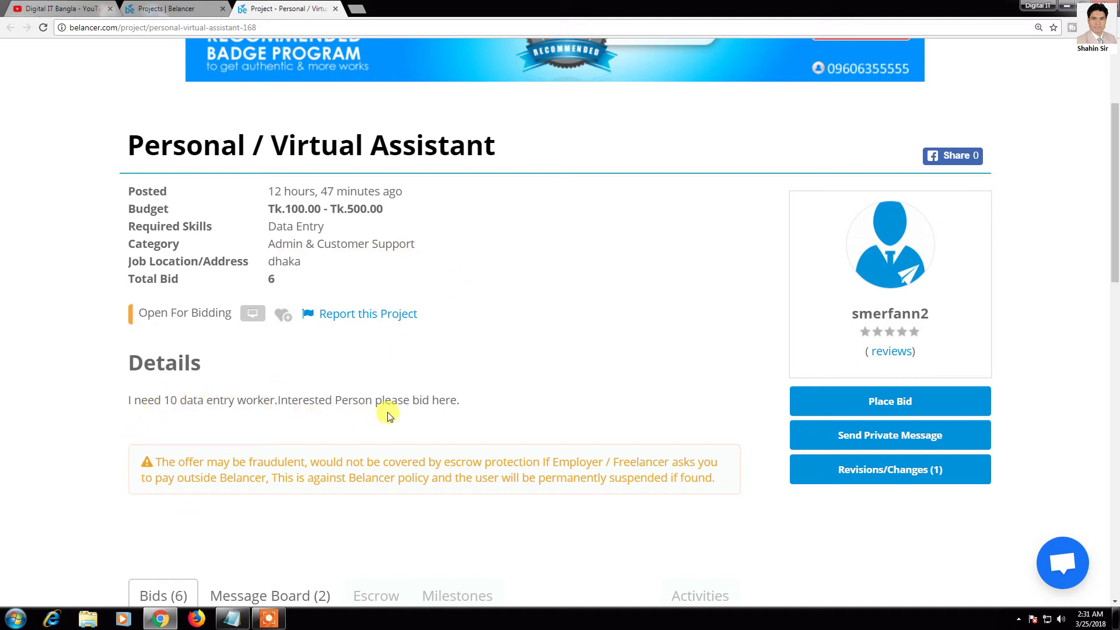
scroll(482, 430, "down", 3)
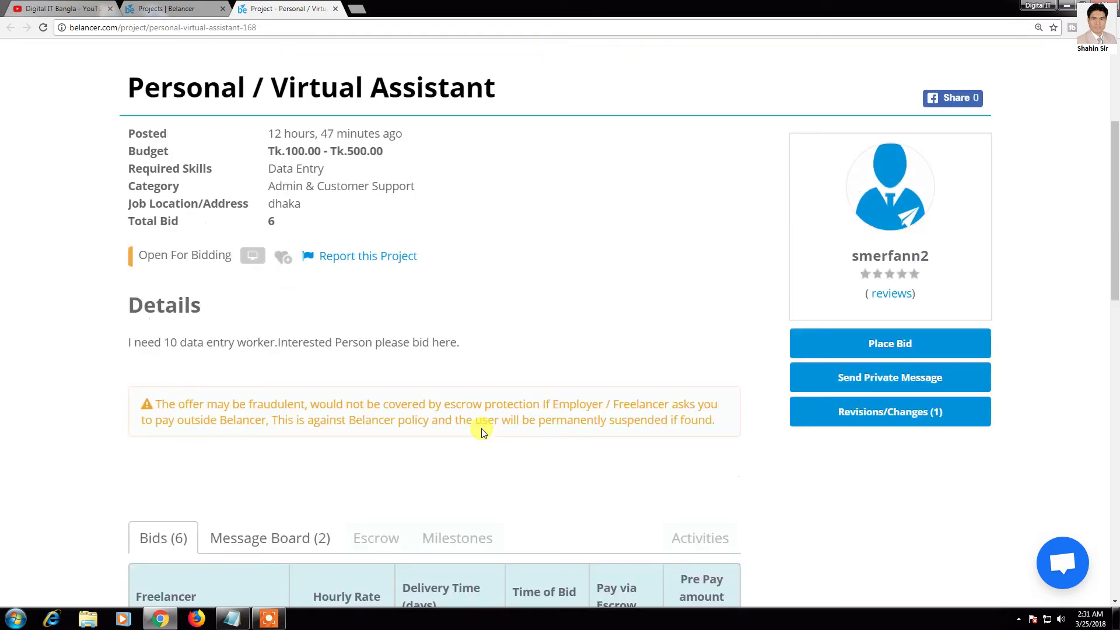
scroll(483, 430, "down", 3)
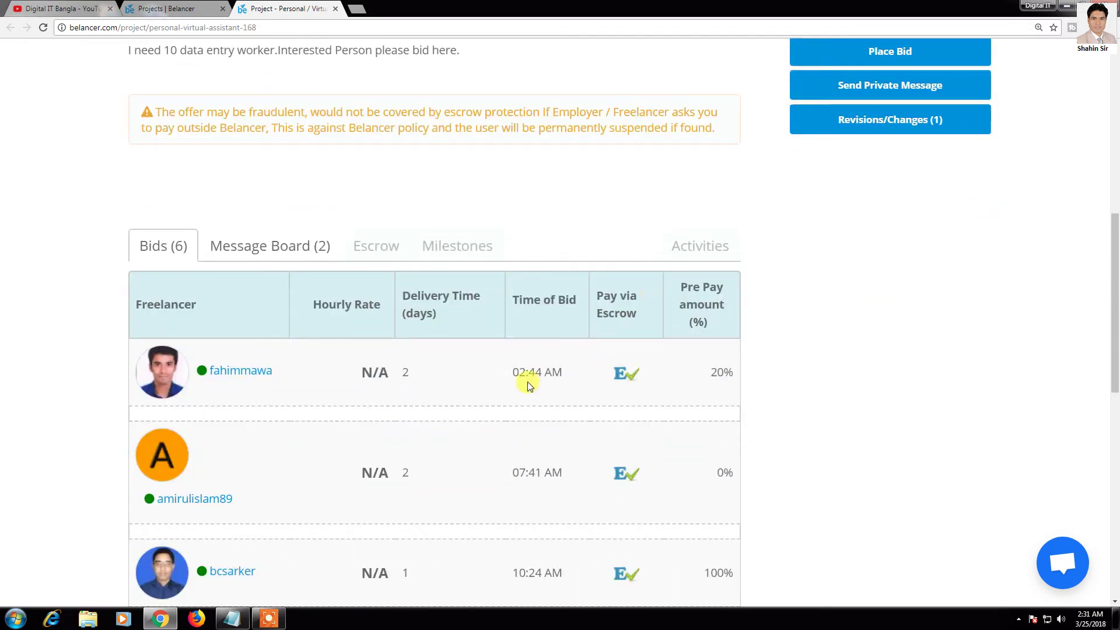
scroll(525, 380, "down", 10)
scroll(531, 377, "up", 13)
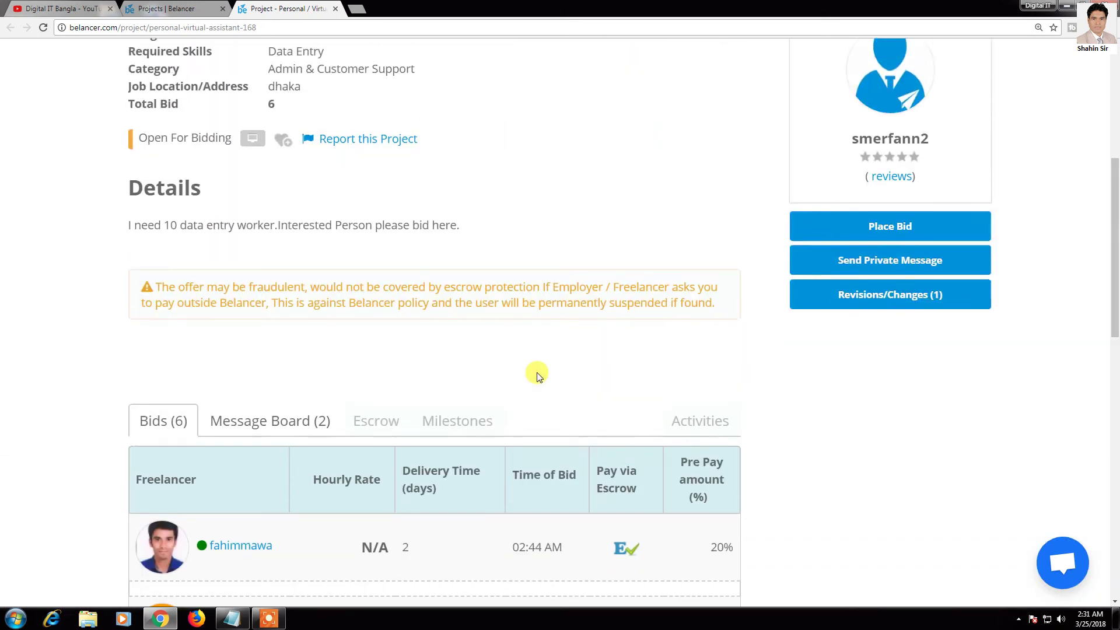
scroll(537, 375, "up", 4)
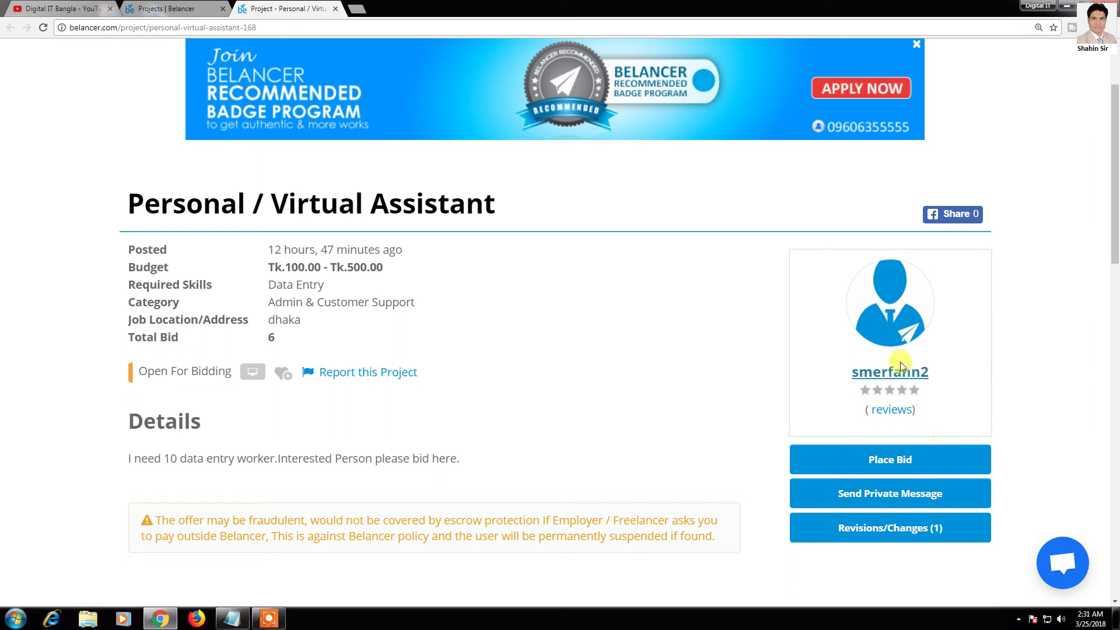
Step: Open the bid form for the Personal / Virtual Assistant project
left_click(888, 461)
scroll(925, 480, "down", 1)
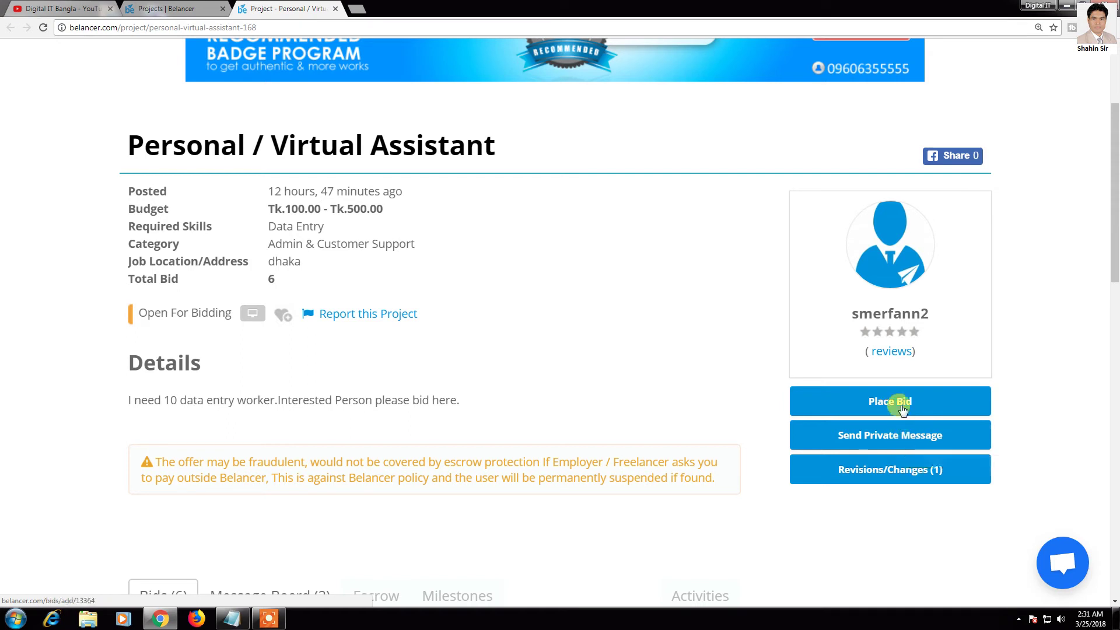
left_click(899, 408)
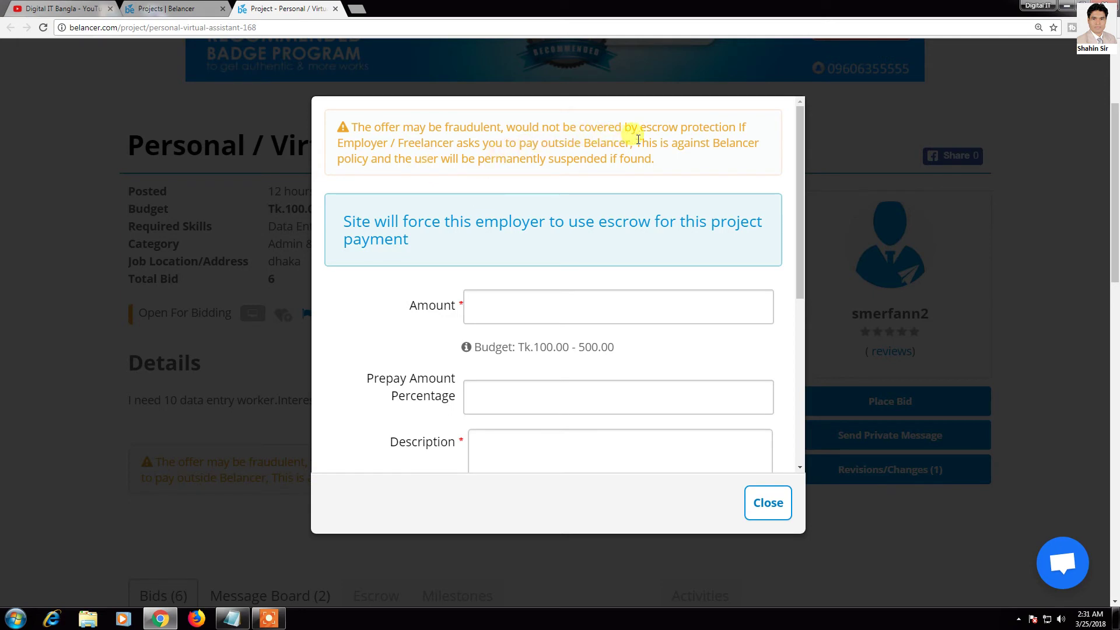
Step: Enter a bid amount of 300 and a prepay percentage of 100
scroll(684, 143, "down", 1)
left_click(556, 248)
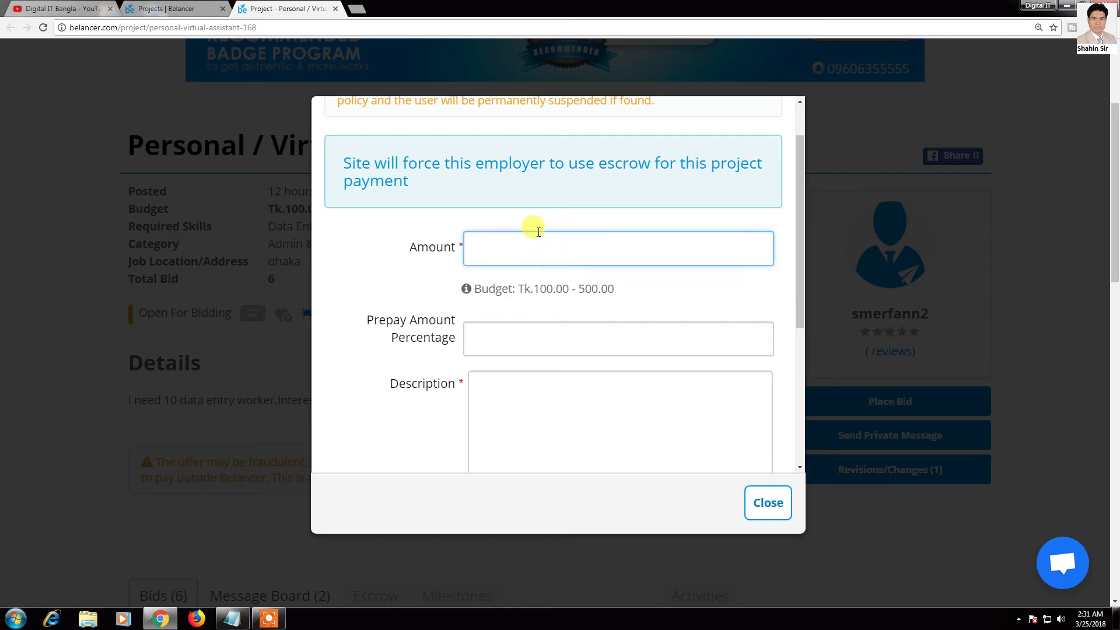
type("200")
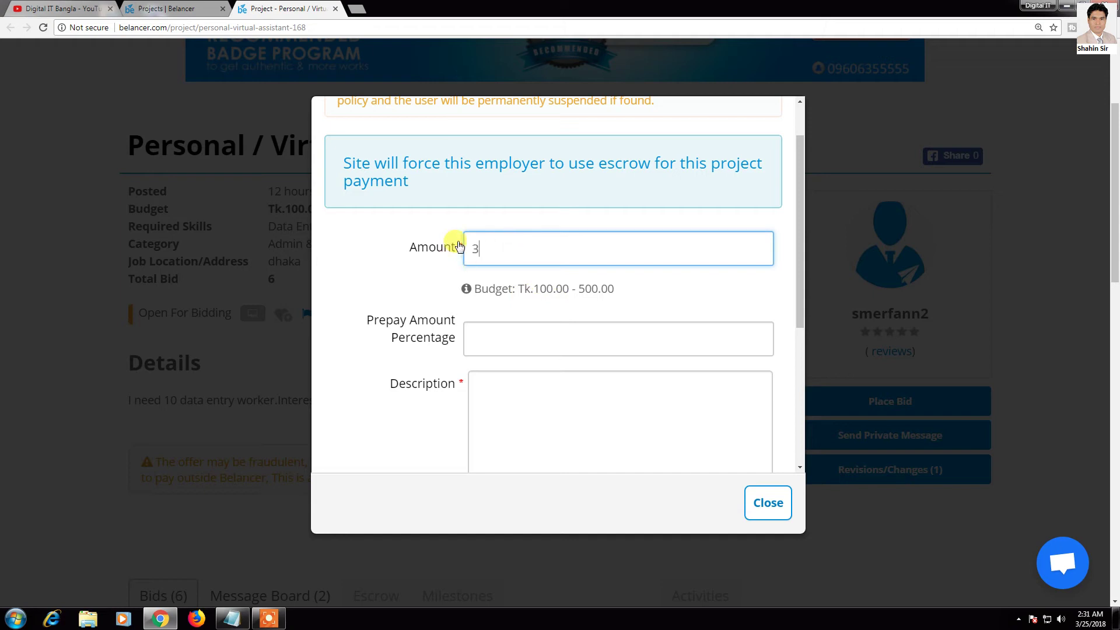
scroll(396, 192, "down", 2)
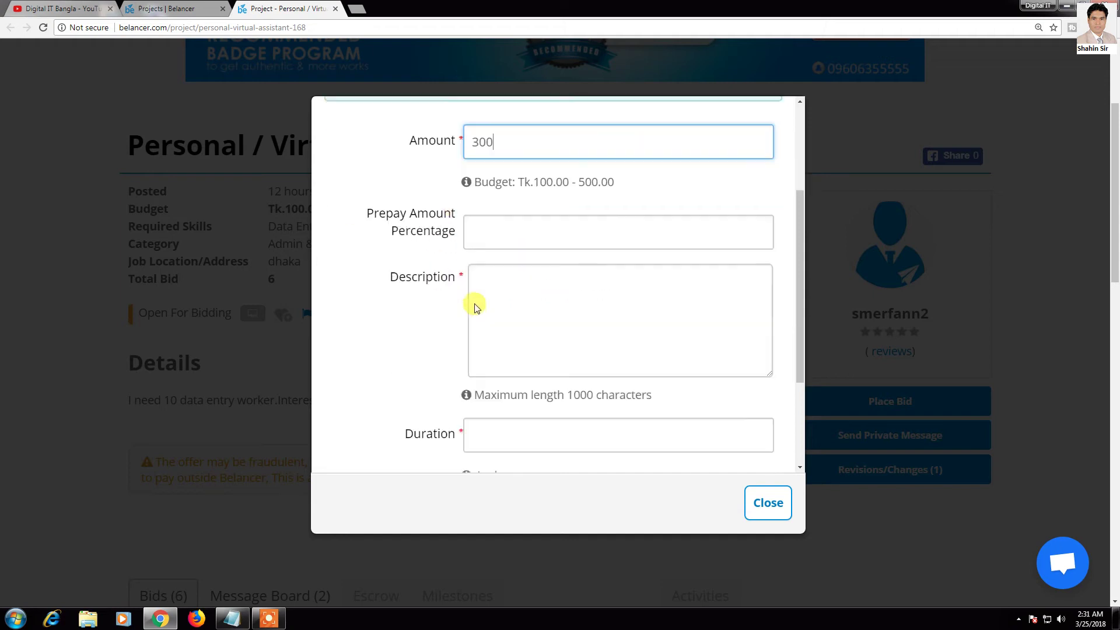
left_click(494, 216)
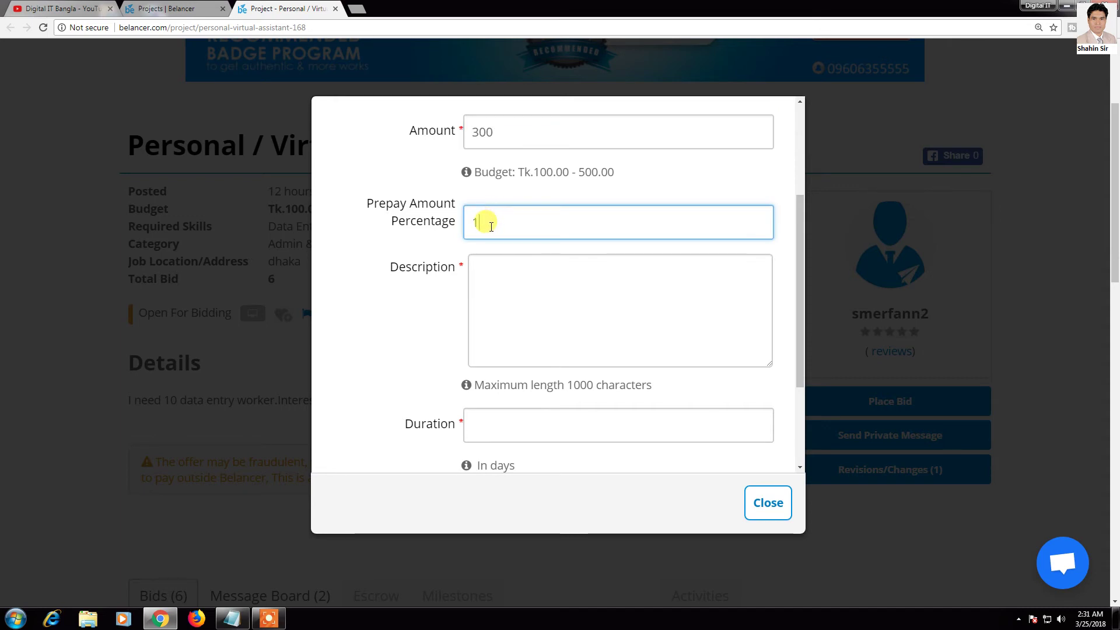
type("100")
left_click(567, 277)
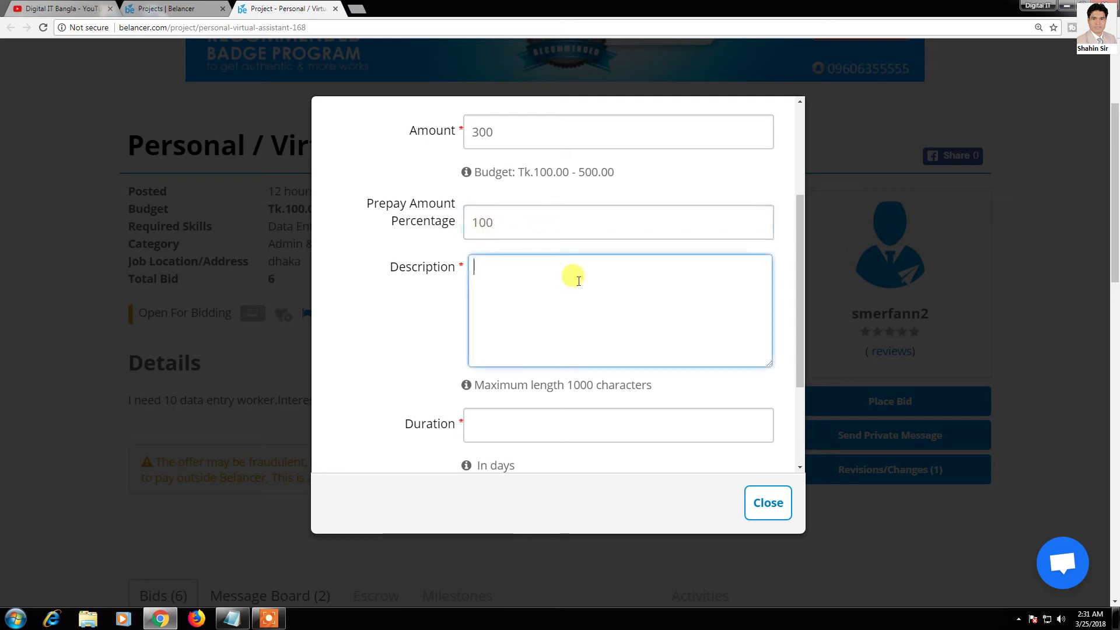
scroll(635, 305, "down", 1)
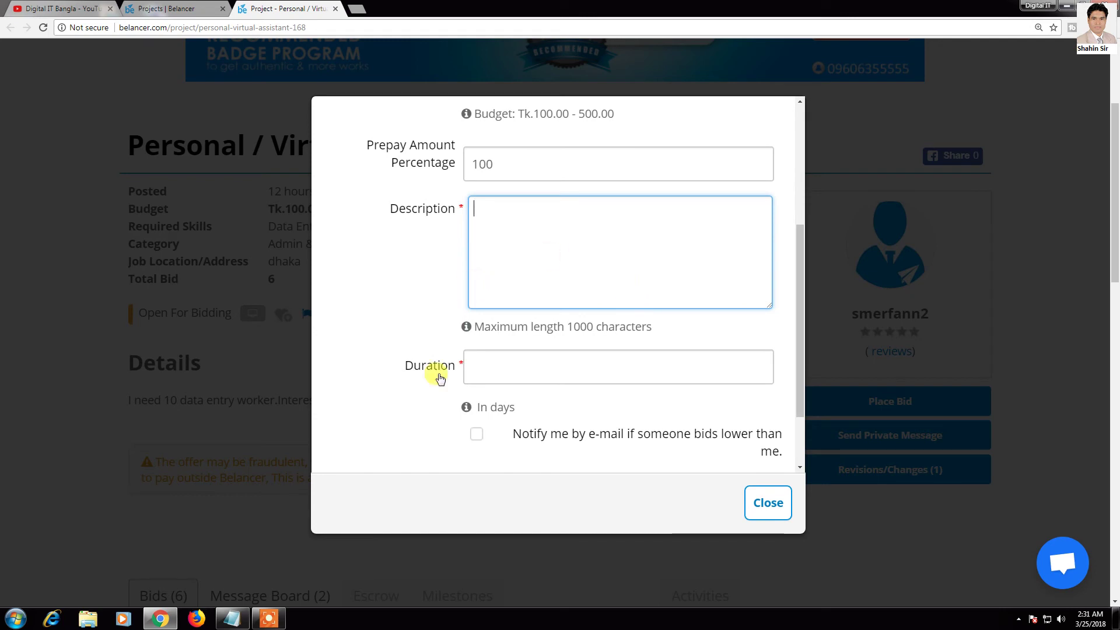
Step: Paste the prepared cover note from Notepad into the bid Description
left_click(233, 619)
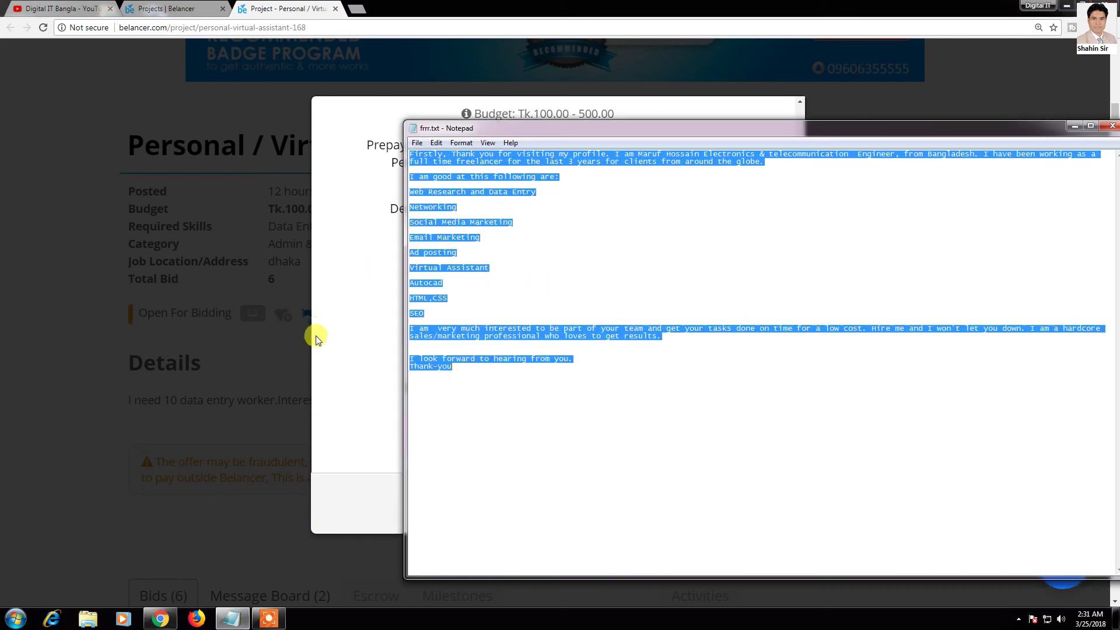
left_click(345, 325)
left_click(521, 245)
key("ctrl+v")
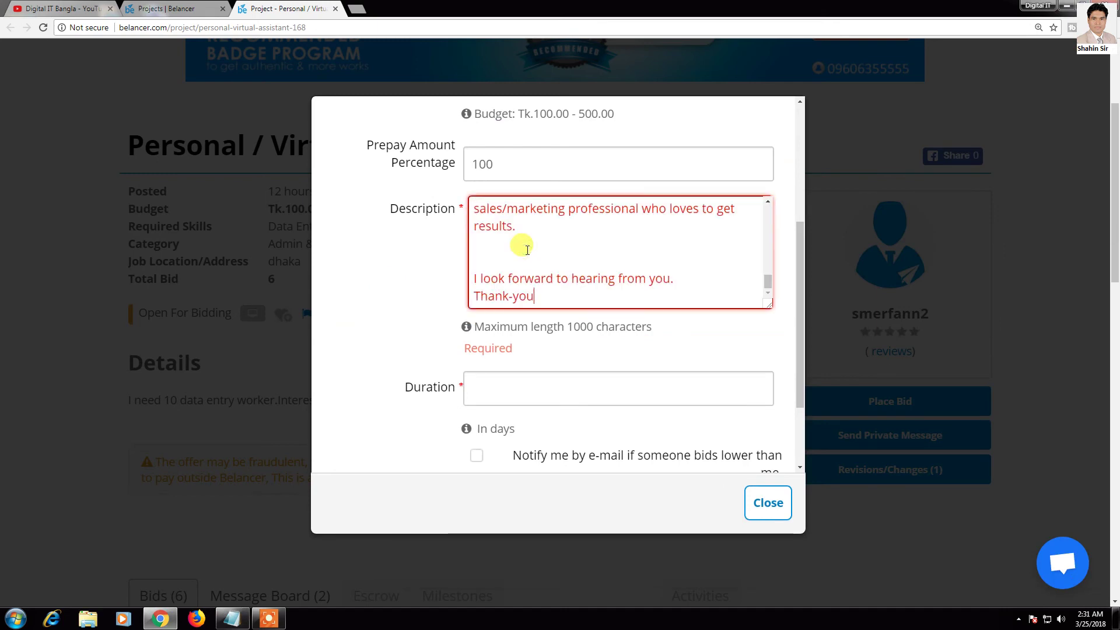
scroll(532, 242, "up", 5)
scroll(568, 289, "down", 5)
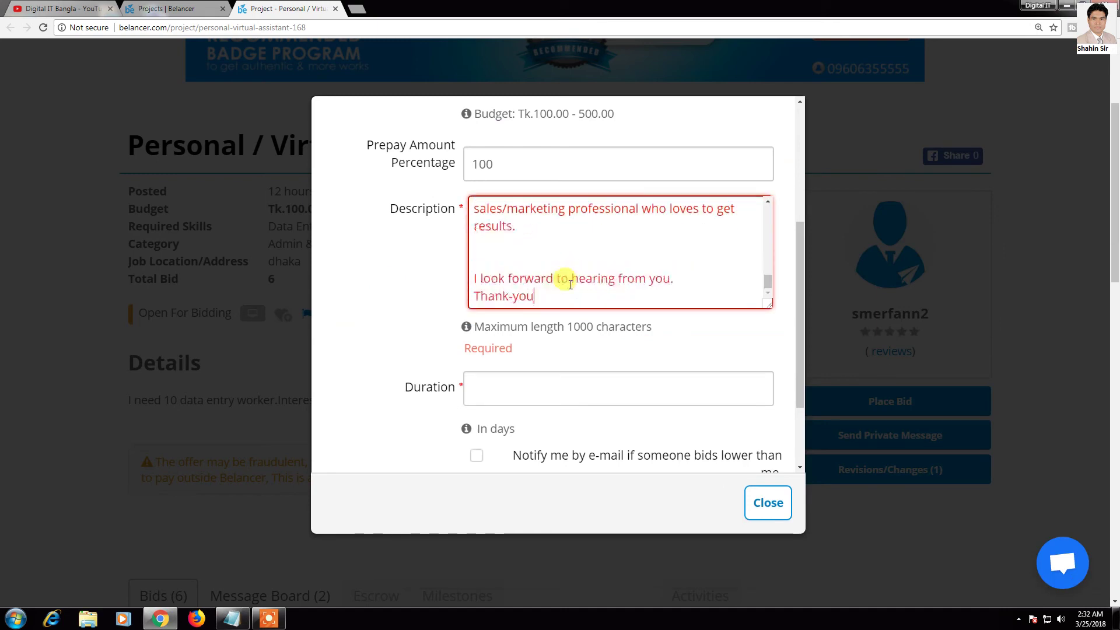
Step: Trim the Description down to the opening thank-you introduction sentence
left_click_drag(539, 299, 466, 261)
key("BackSpace")
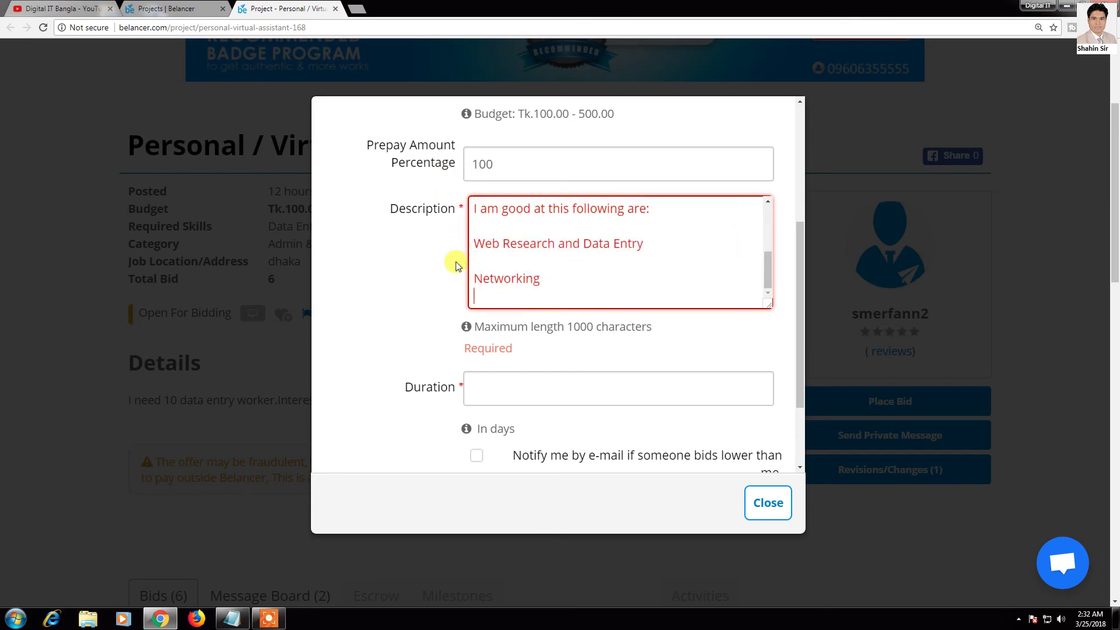
scroll(621, 277, "up", 5)
scroll(612, 280, "down", 5)
left_click_drag(559, 294, 443, 298)
key("BackSpace")
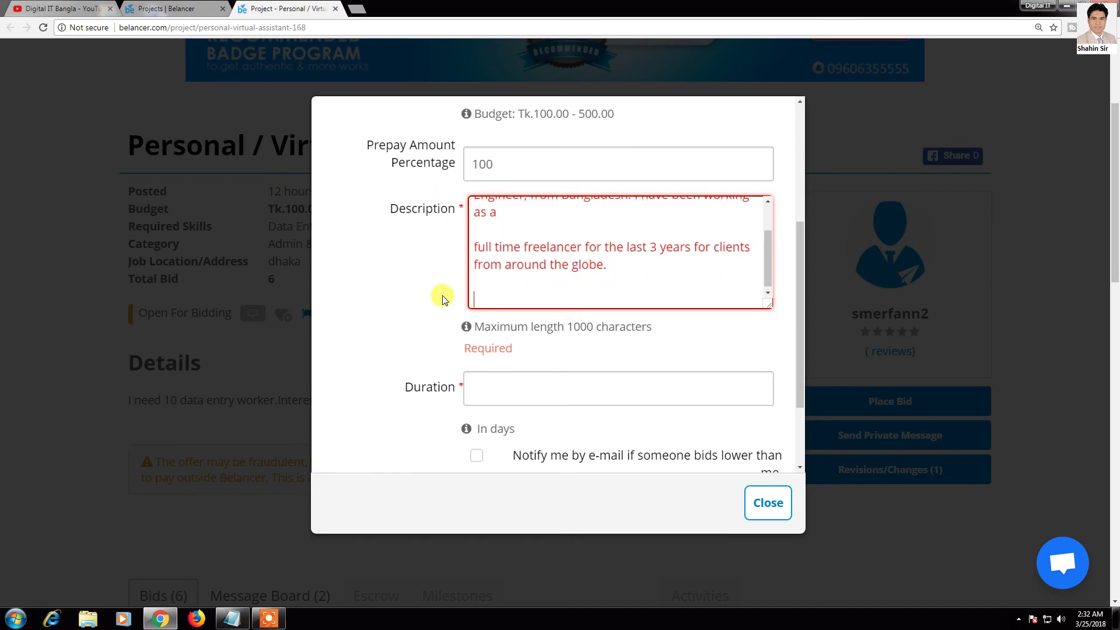
scroll(475, 292, "up", 1)
left_click_drag(589, 297, 426, 273)
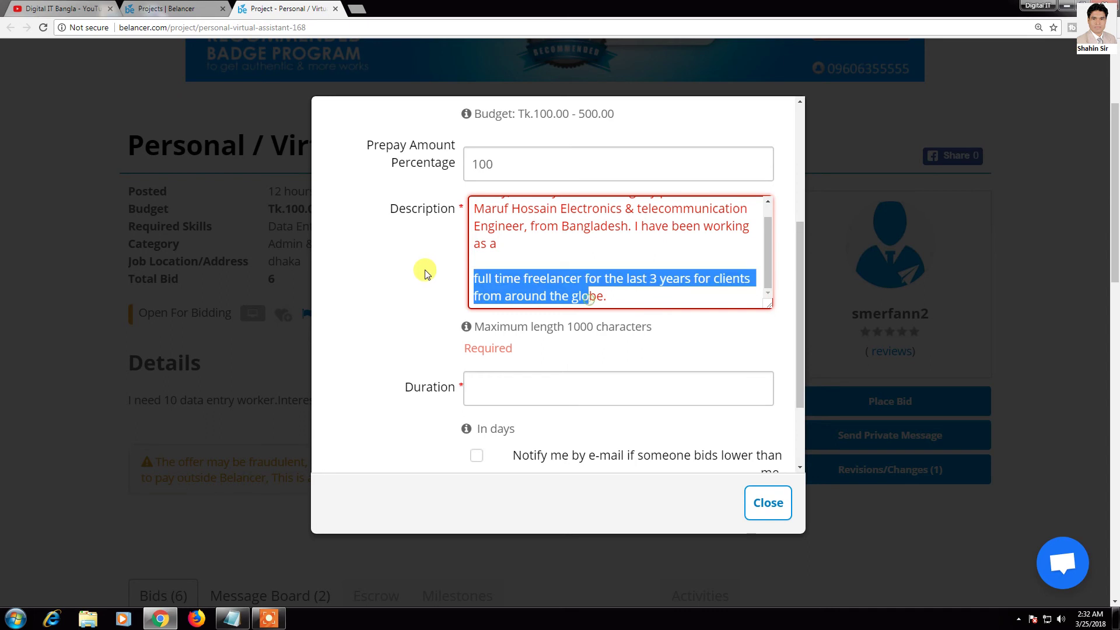
key("BackSpace")
left_click_drag(531, 297, 409, 255)
key("BackSpace")
scroll(537, 288, "up", 3)
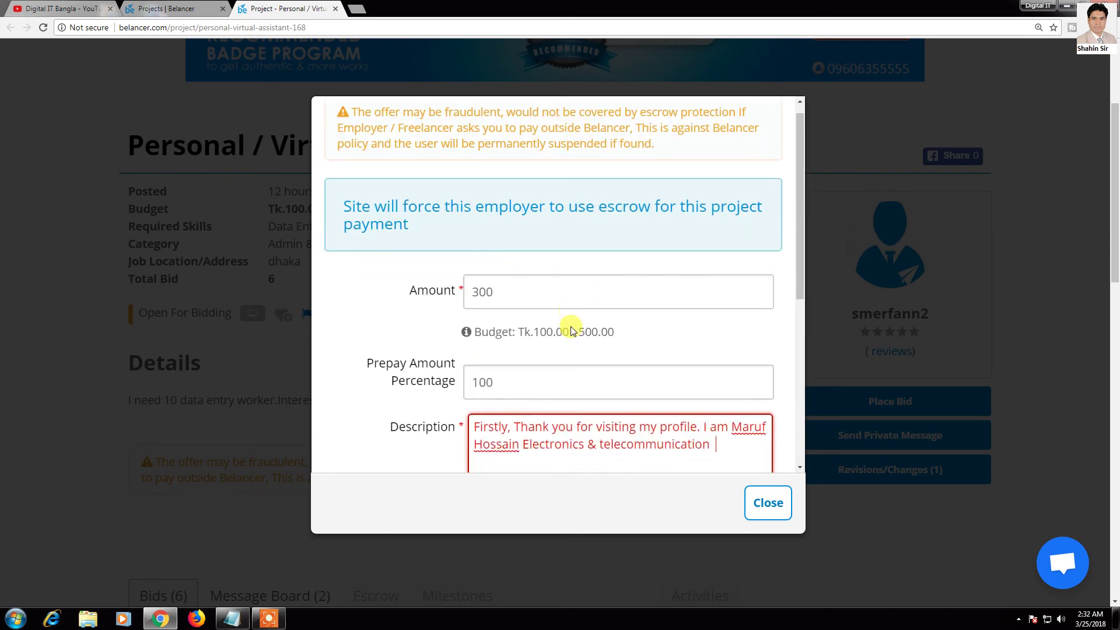
scroll(570, 327, "down", 3)
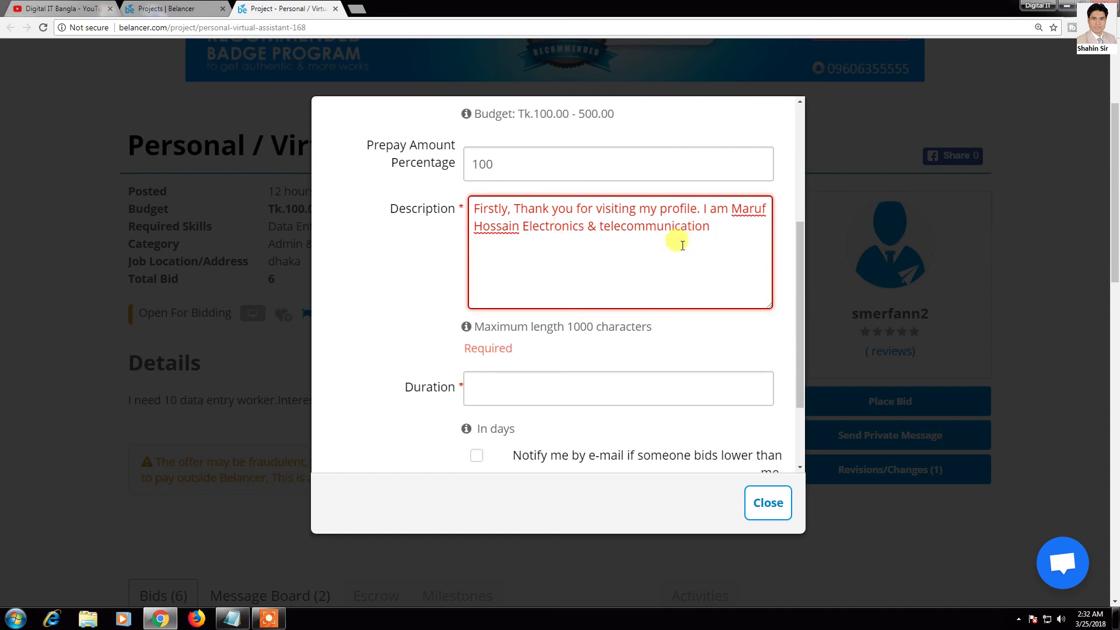
scroll(682, 245, "down", 2)
left_click(525, 279)
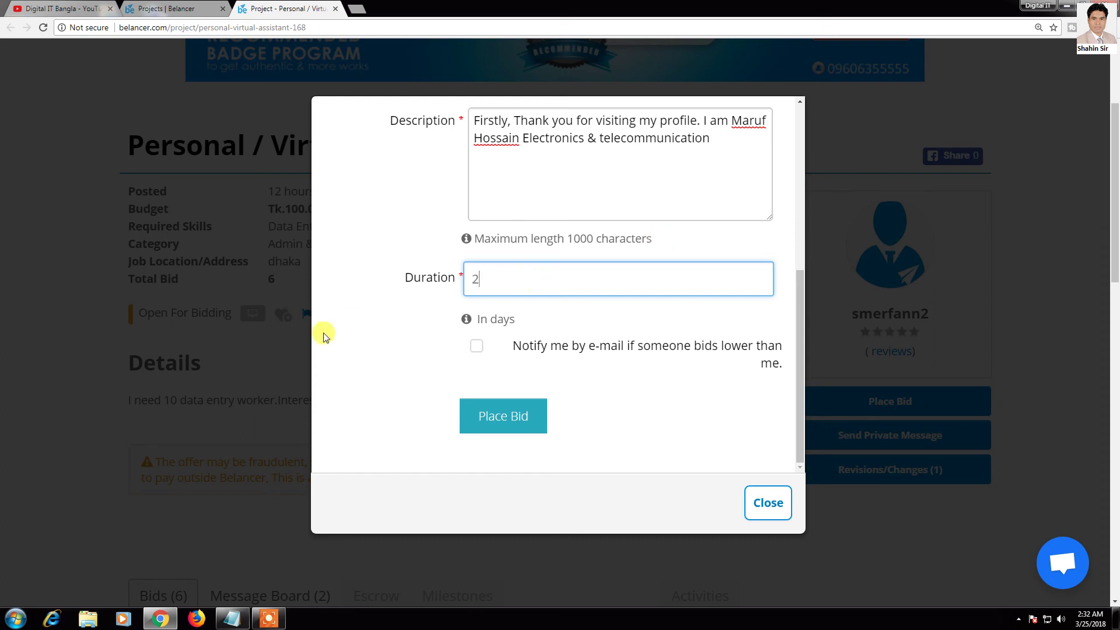
Step: Enable e-mail alerts for lower bids and place the bid
left_click(476, 349)
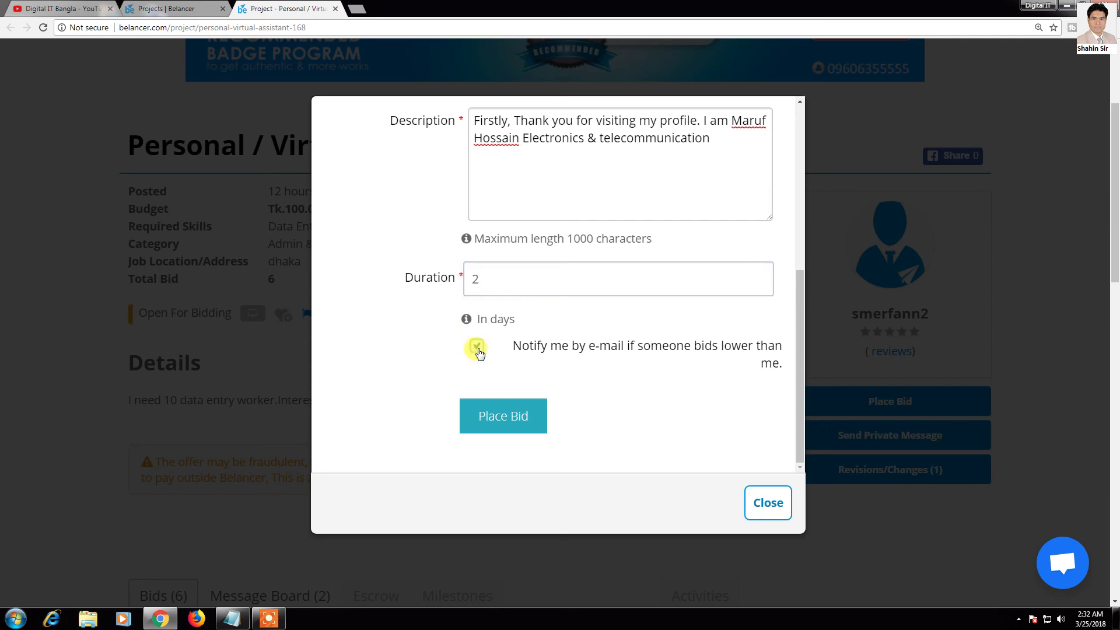
scroll(473, 400, "down", 1)
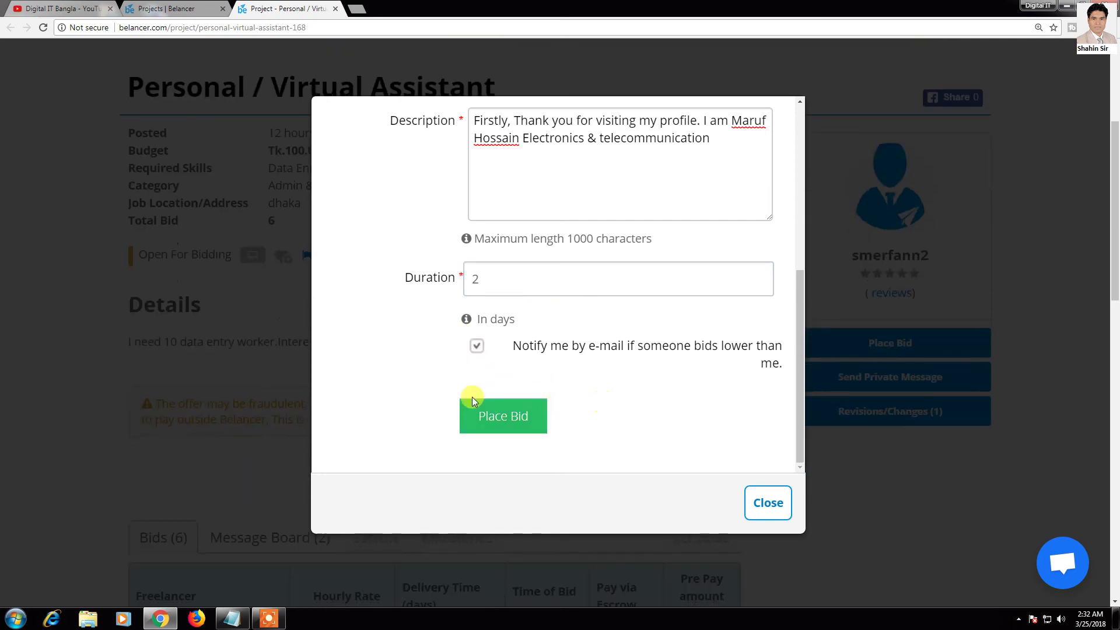
left_click(520, 424)
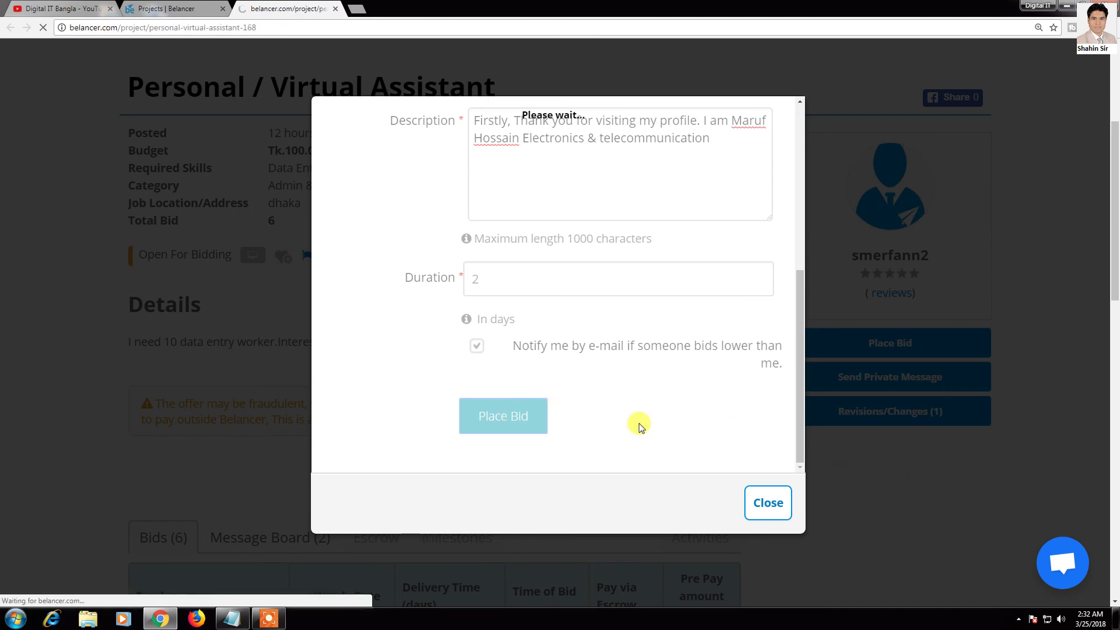
Step: Check the Tk.300.00 bid with 100% prepay in the Bids list and the 'Bid has been added' banner, then switch to YouTube
scroll(557, 385, "down", 6)
scroll(557, 385, "down", 15)
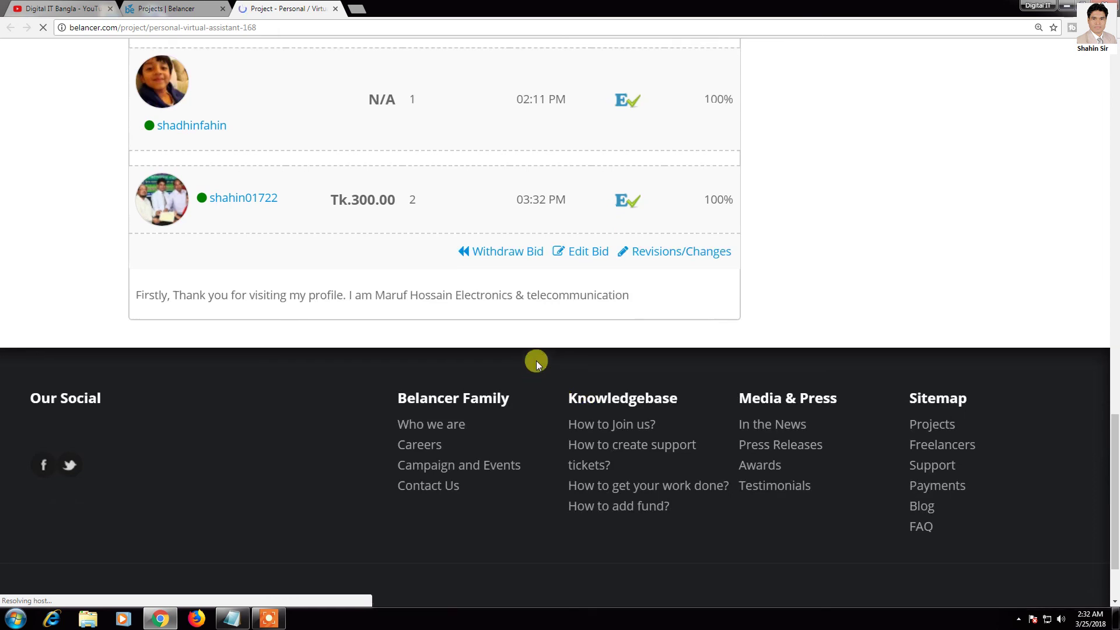
scroll(535, 360, "up", 2)
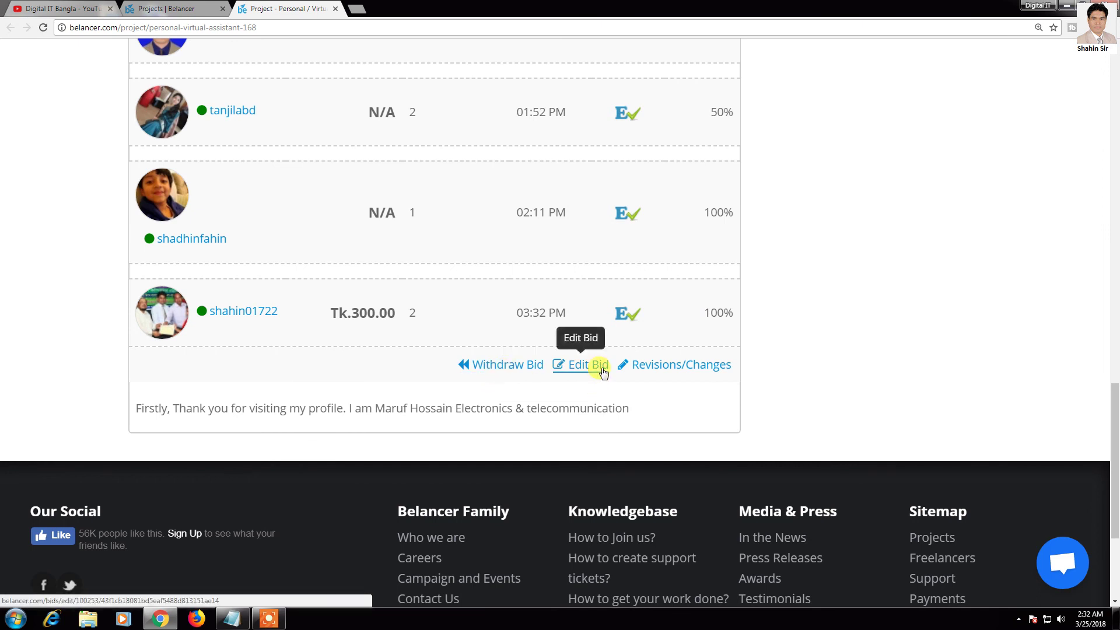
scroll(759, 378, "up", 10)
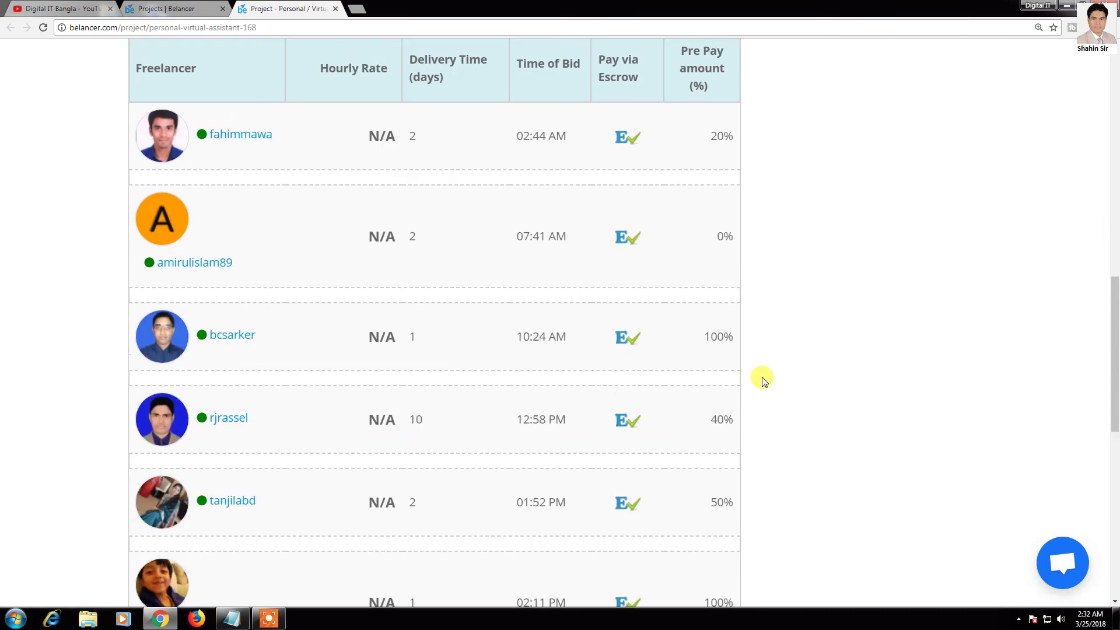
scroll(763, 380, "up", 3)
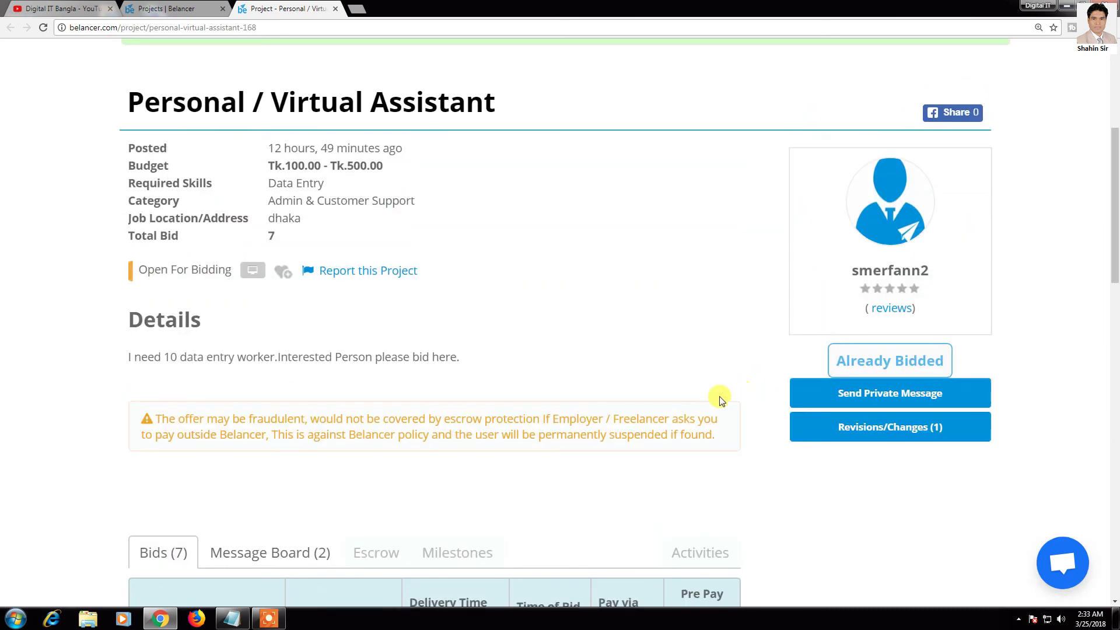
scroll(723, 321, "down", 2)
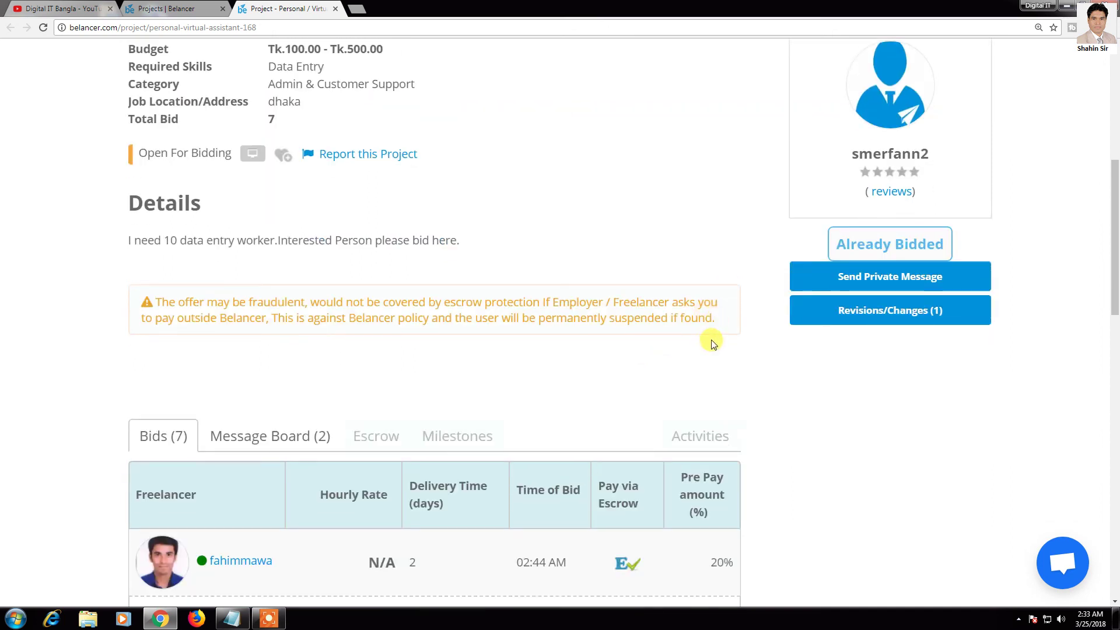
scroll(712, 343, "up", 7)
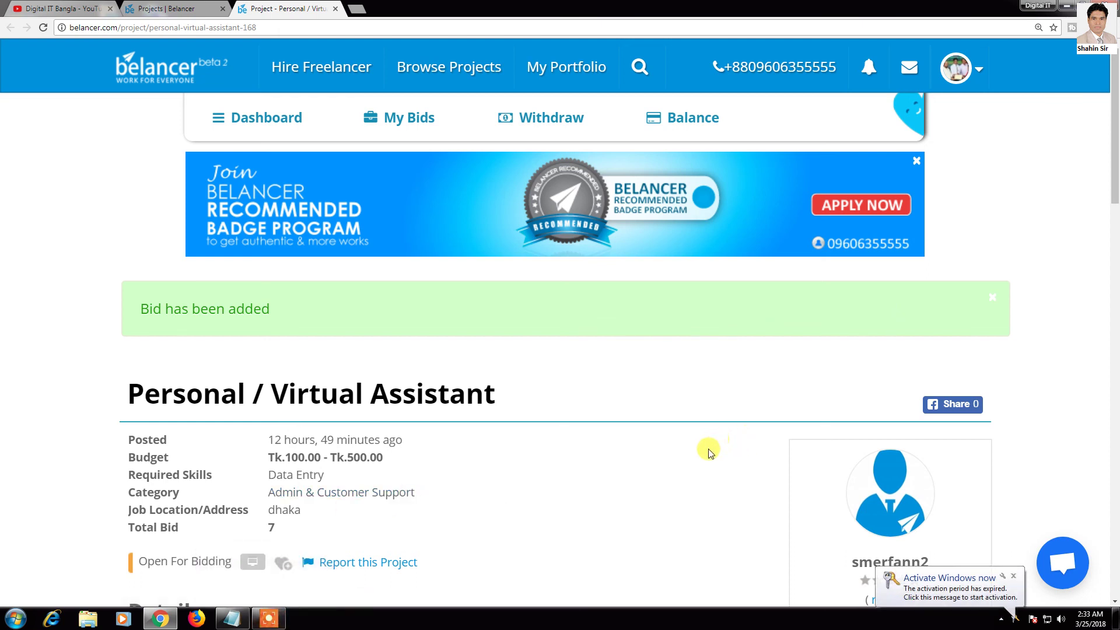
scroll(709, 447, "down", 2)
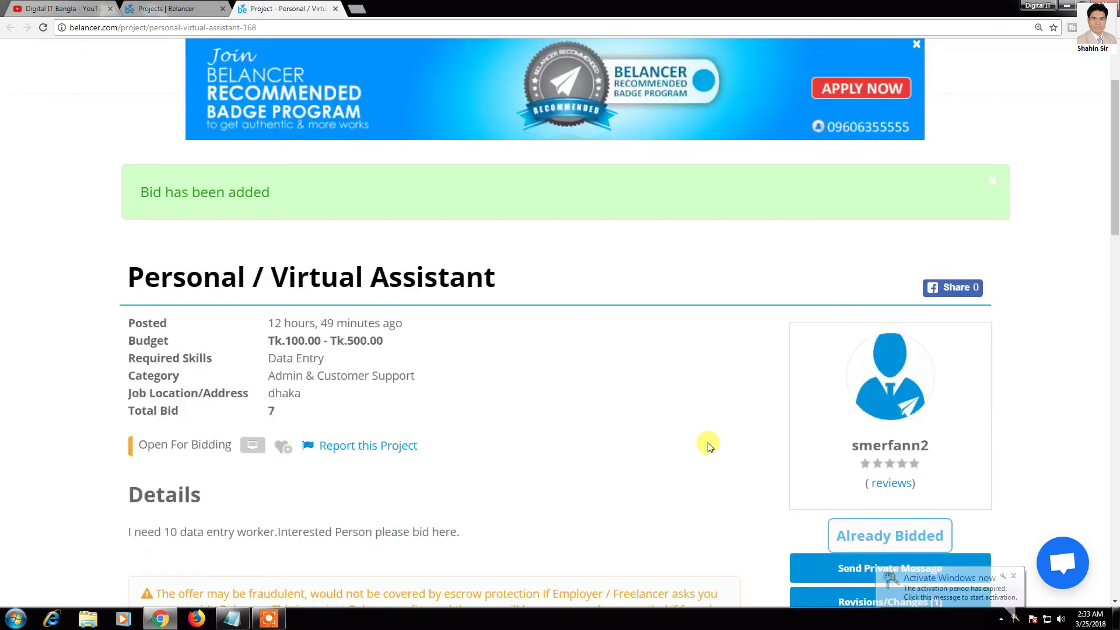
scroll(710, 447, "up", 1)
left_click(58, 8)
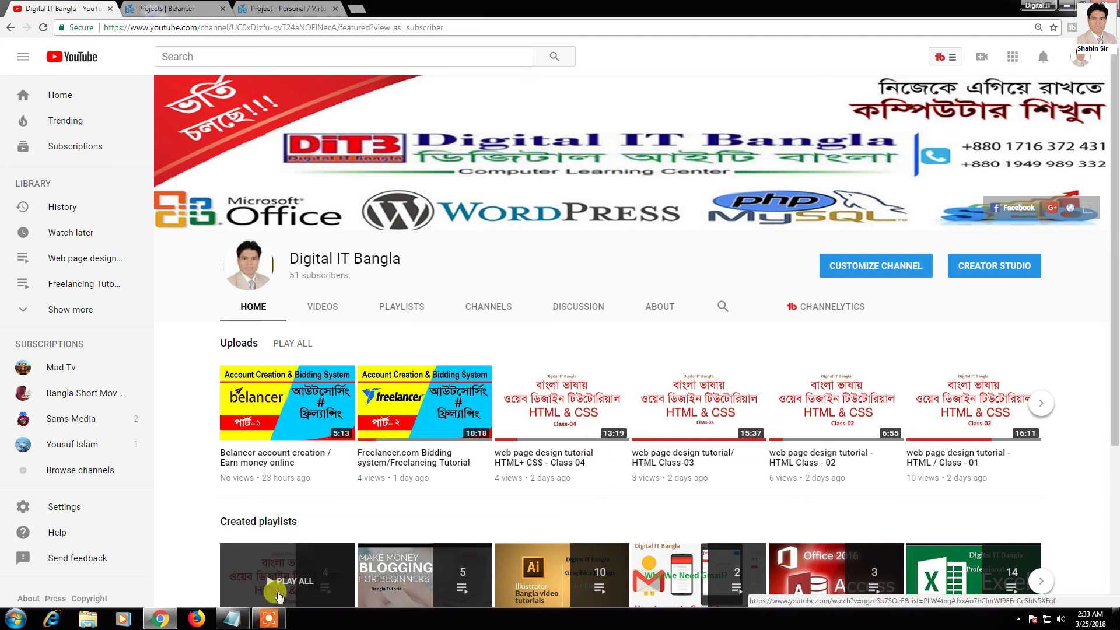
Step: Bring the Digital IT Bangla channel home page, with its uploads and playlists, to the front
left_click(278, 622)
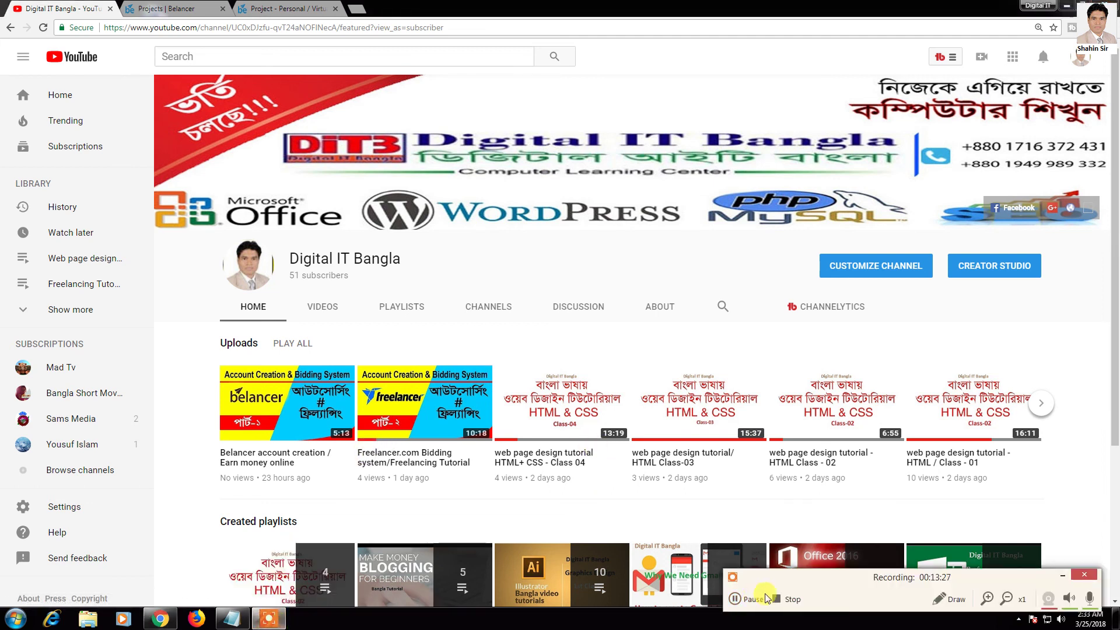